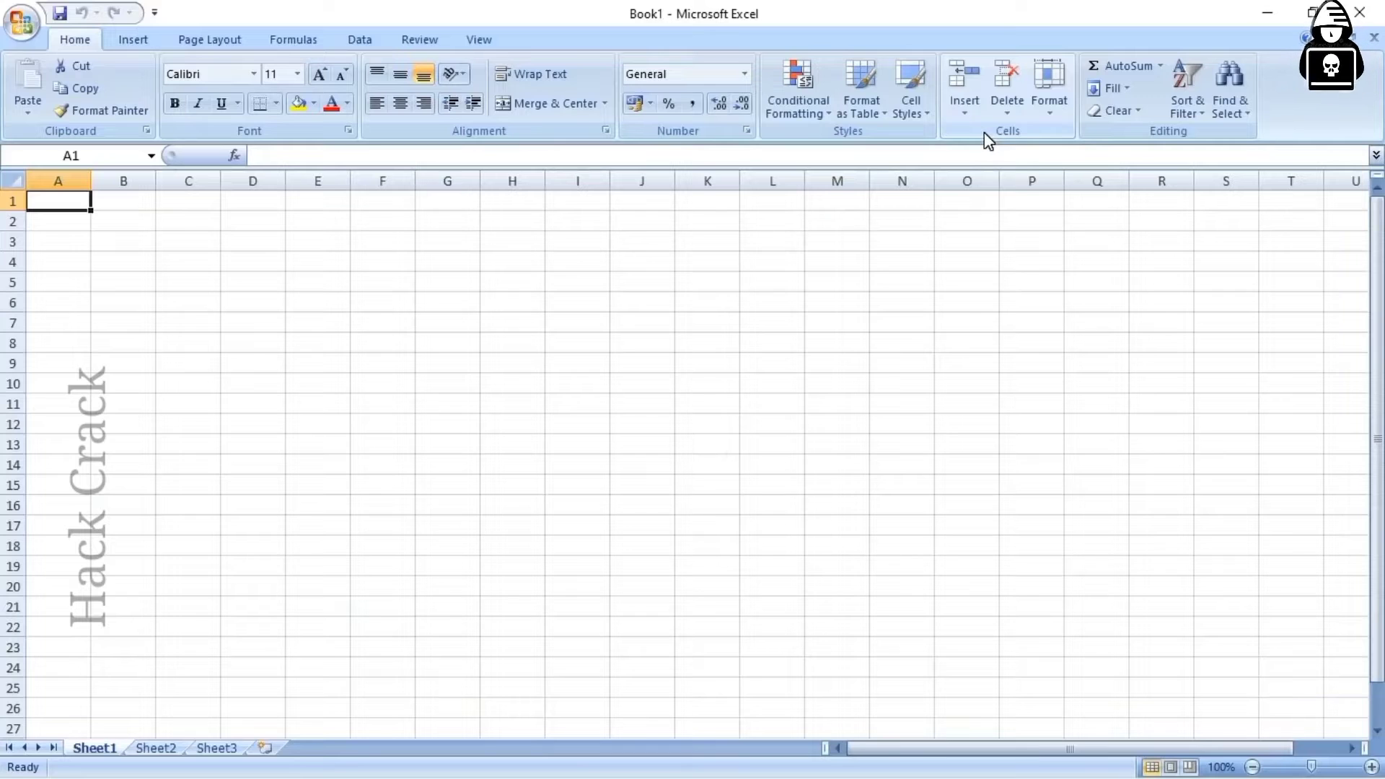
Enter the headers SL. No., Students Name and Date of Birth in A2:C2.
key("Return")
type("SL.")
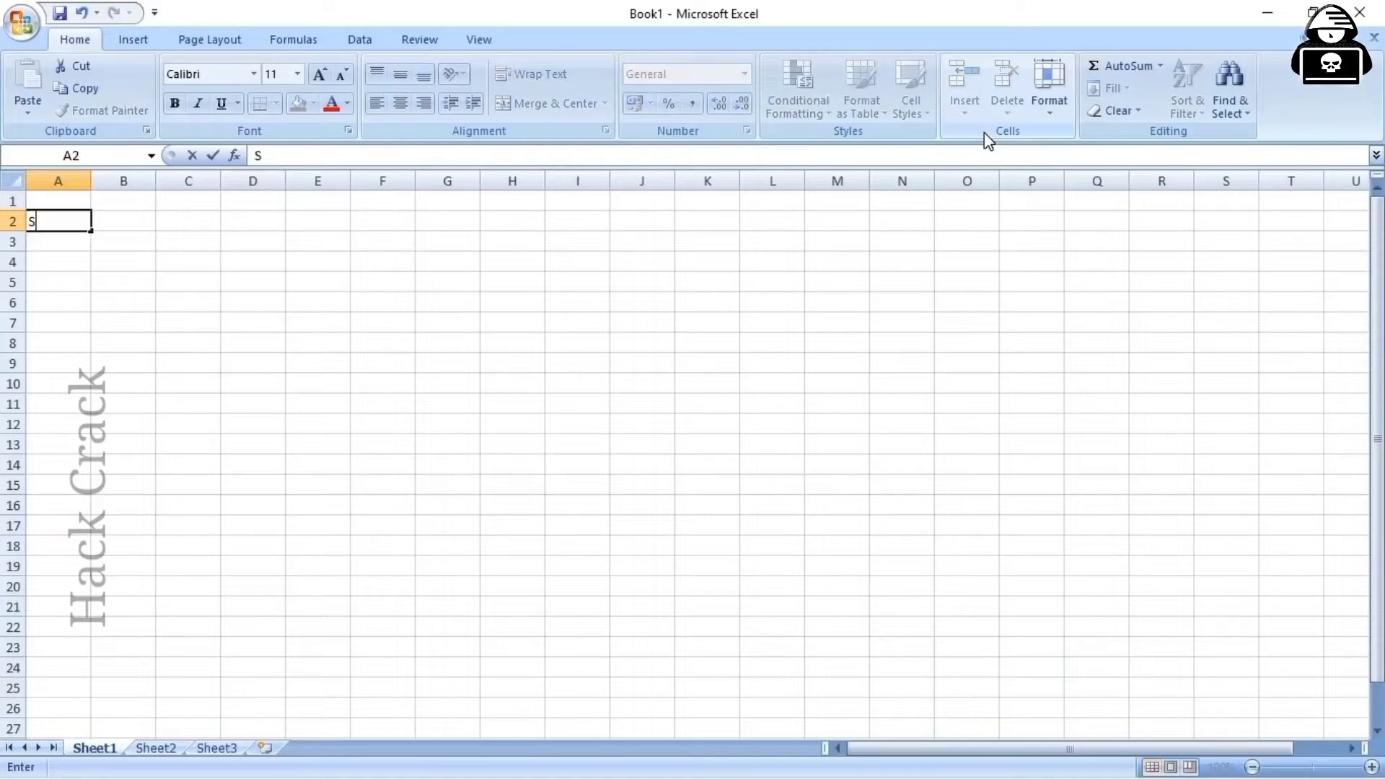
type(" No.")
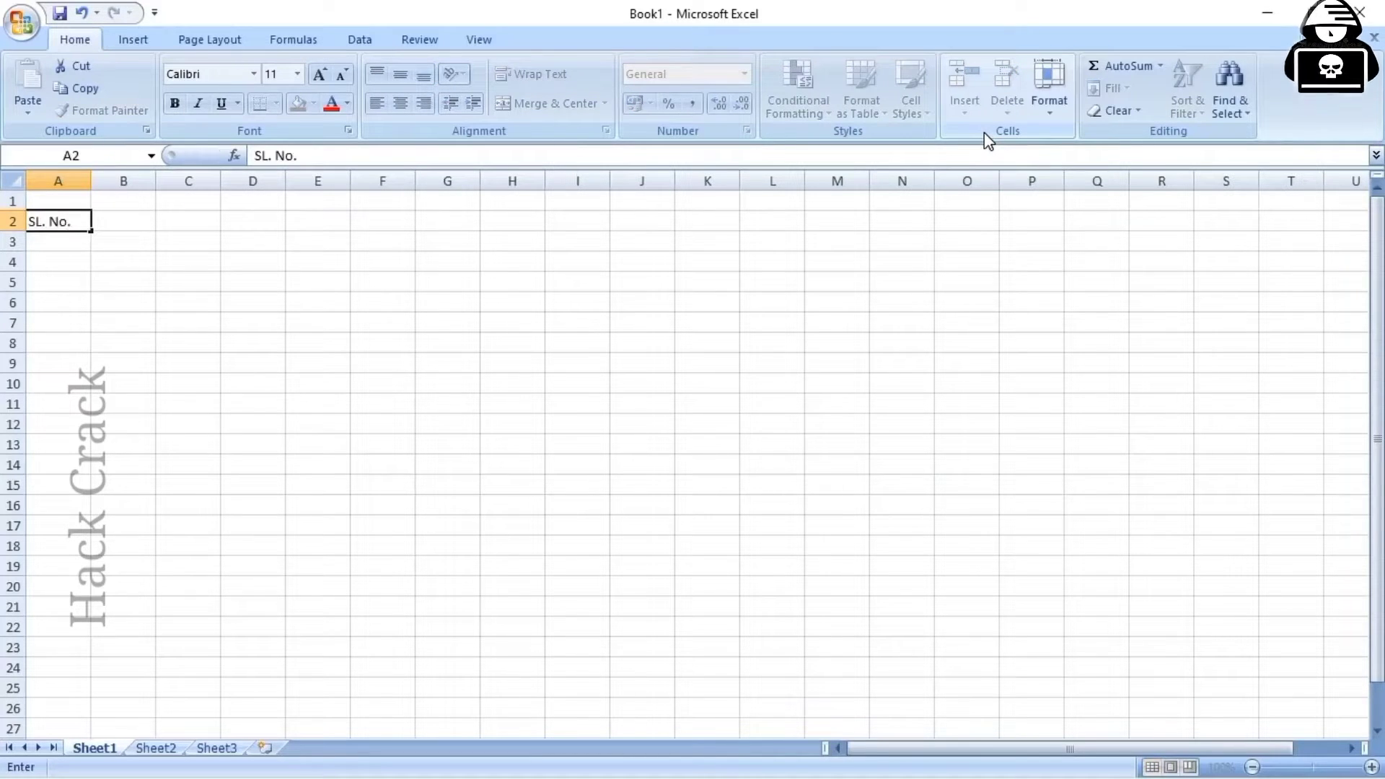
key("Tab")
type("Students")
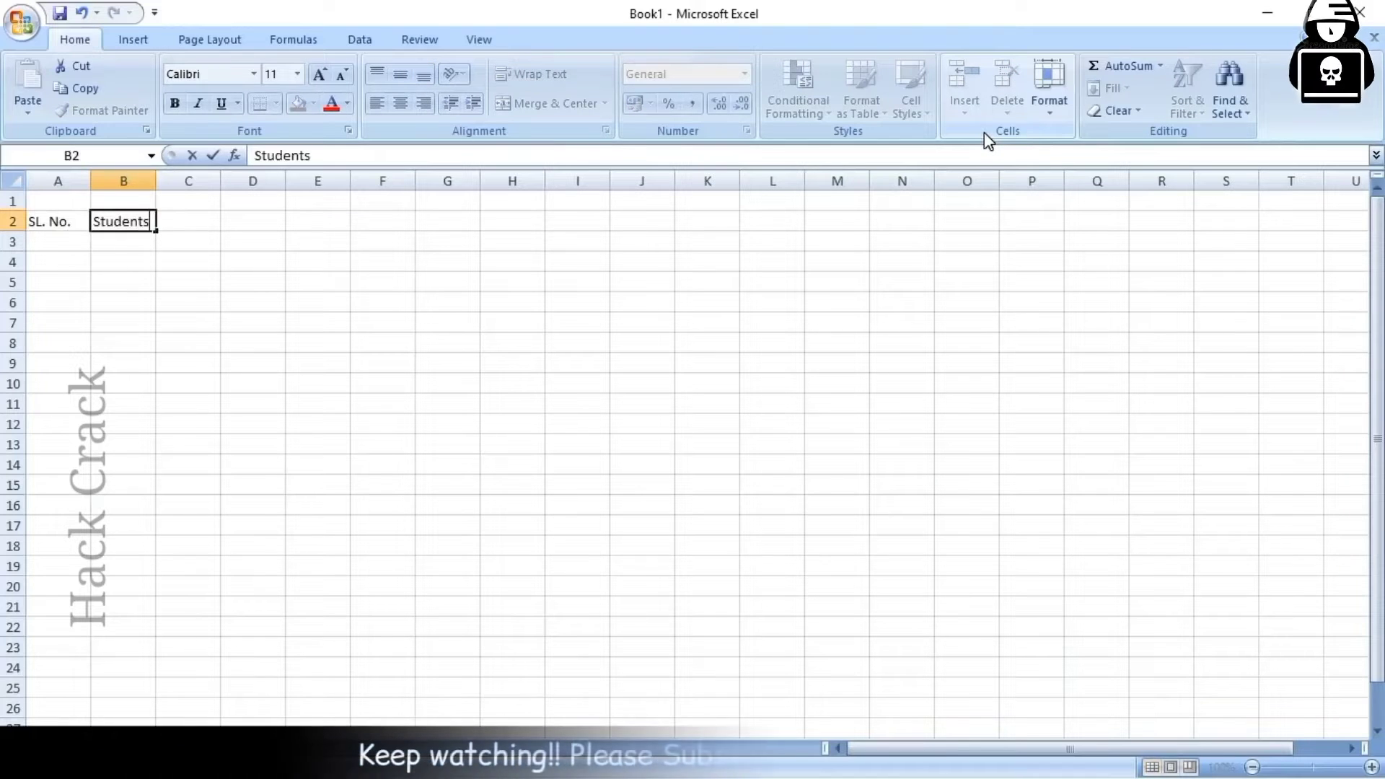
type(" Name")
key("Tab")
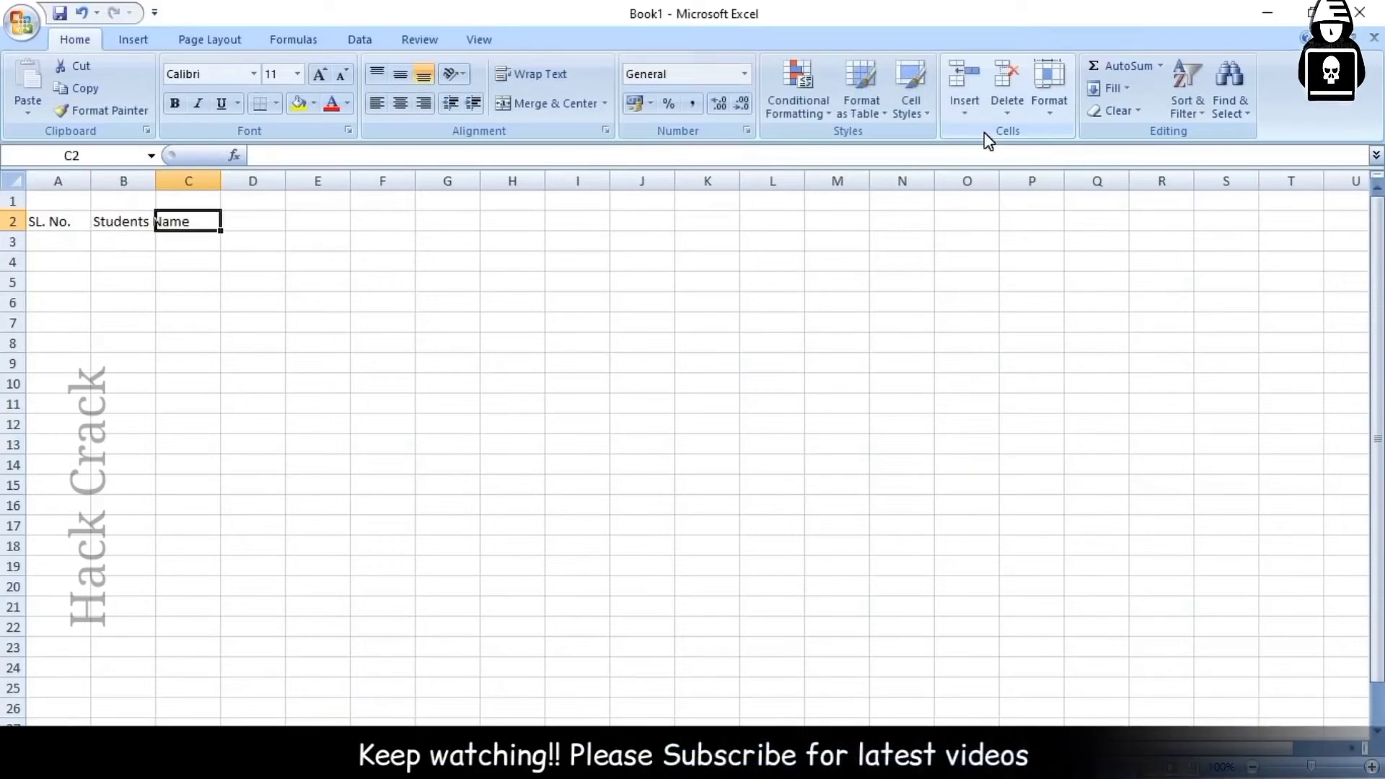
type("Date of Bi")
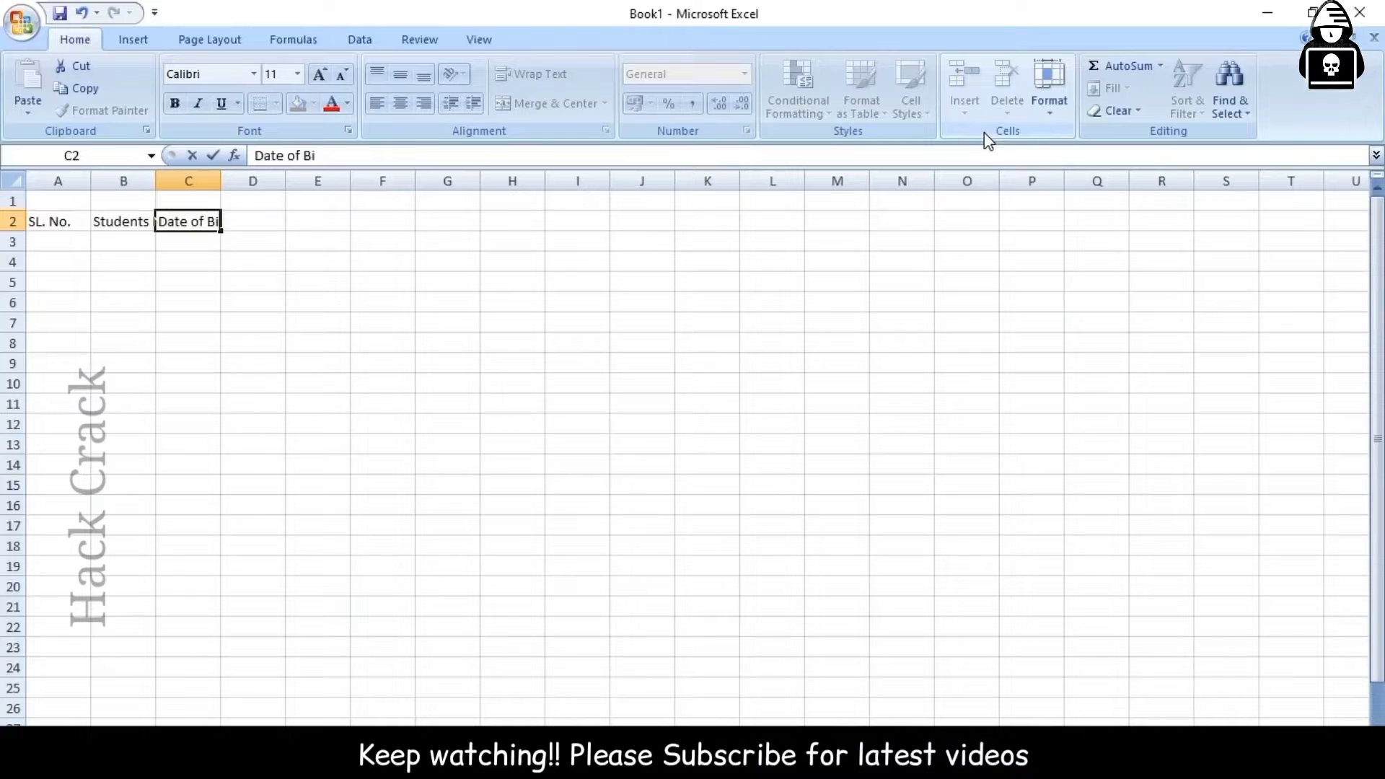
type("rth")
key("Tab")
Add the headers Father's Name, Gender, Address and Contact No in D2:G2.
type("Fath")
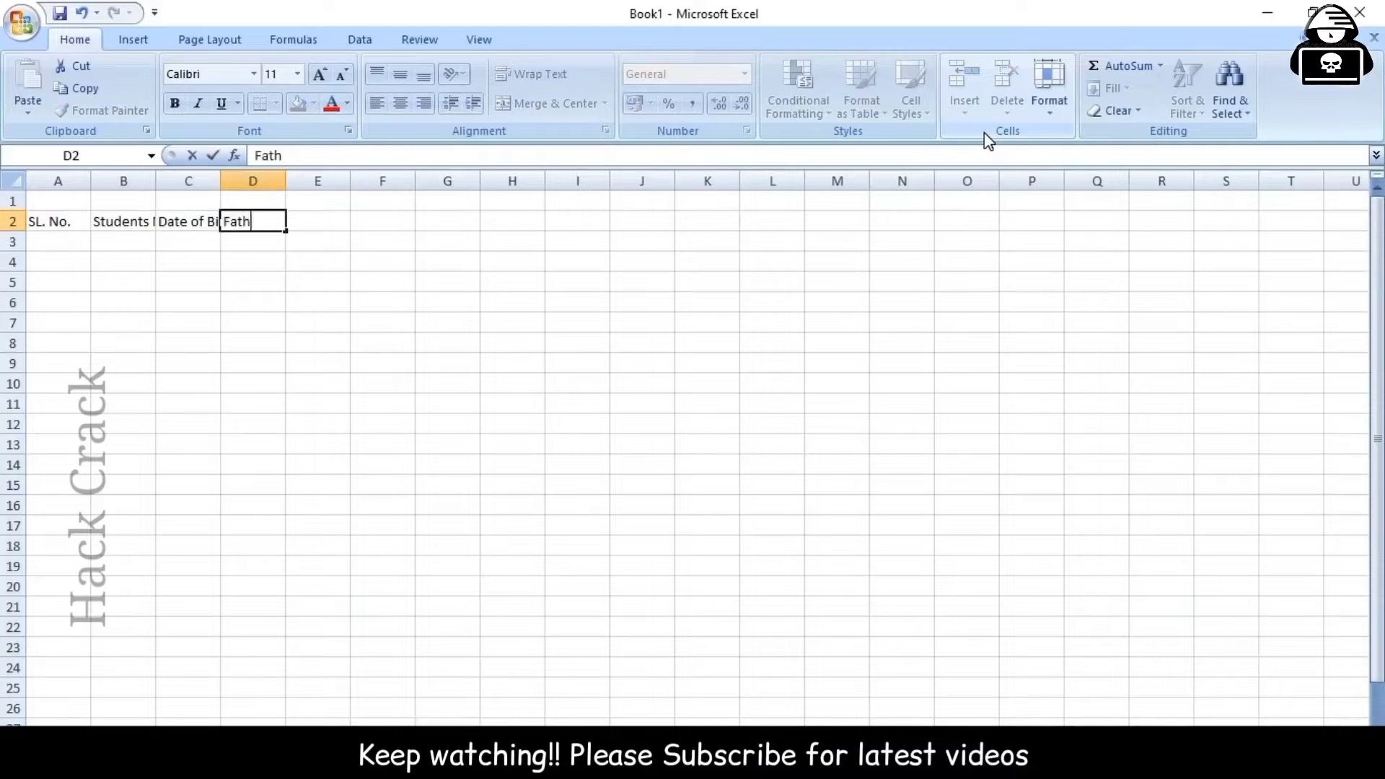
type("er's Name")
key("Tab")
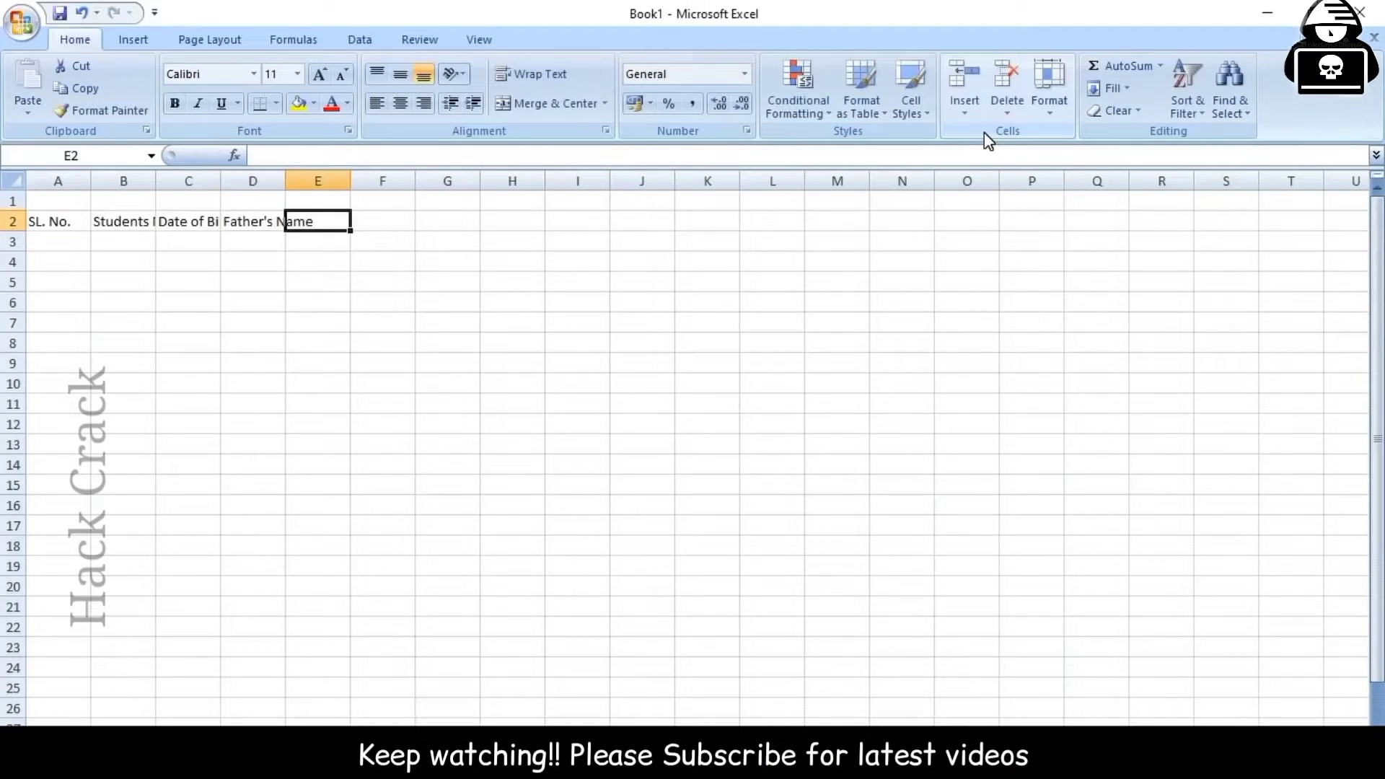
type("Ge")
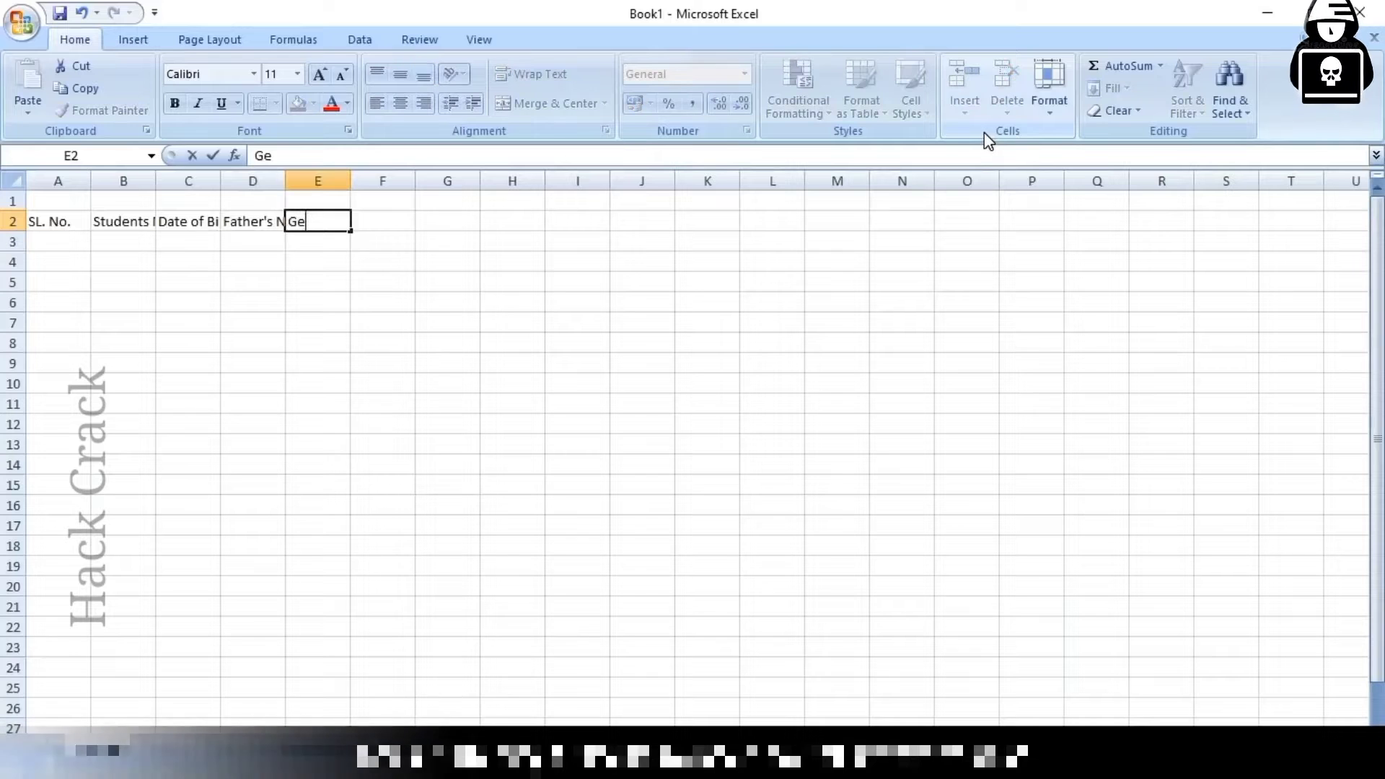
type("nder")
key("Tab")
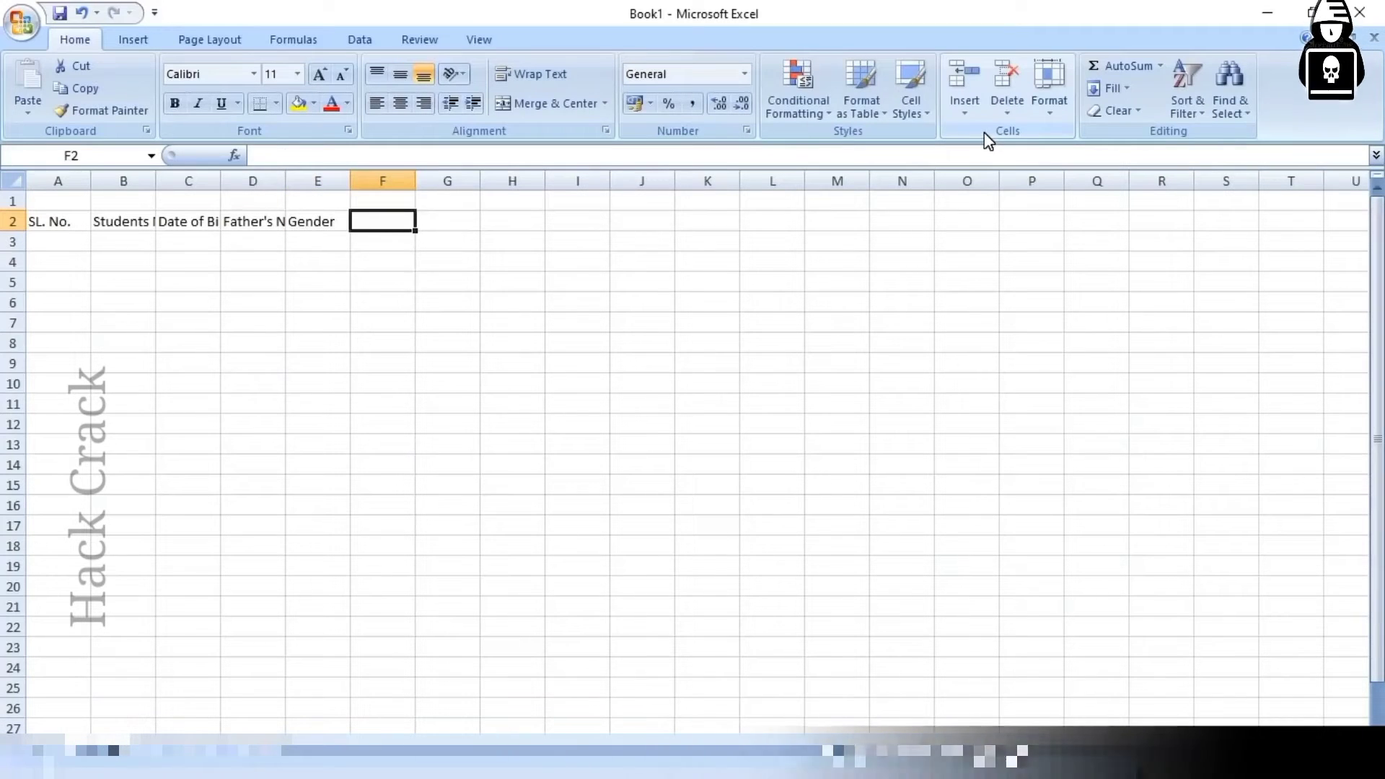
type("Address")
key("Tab")
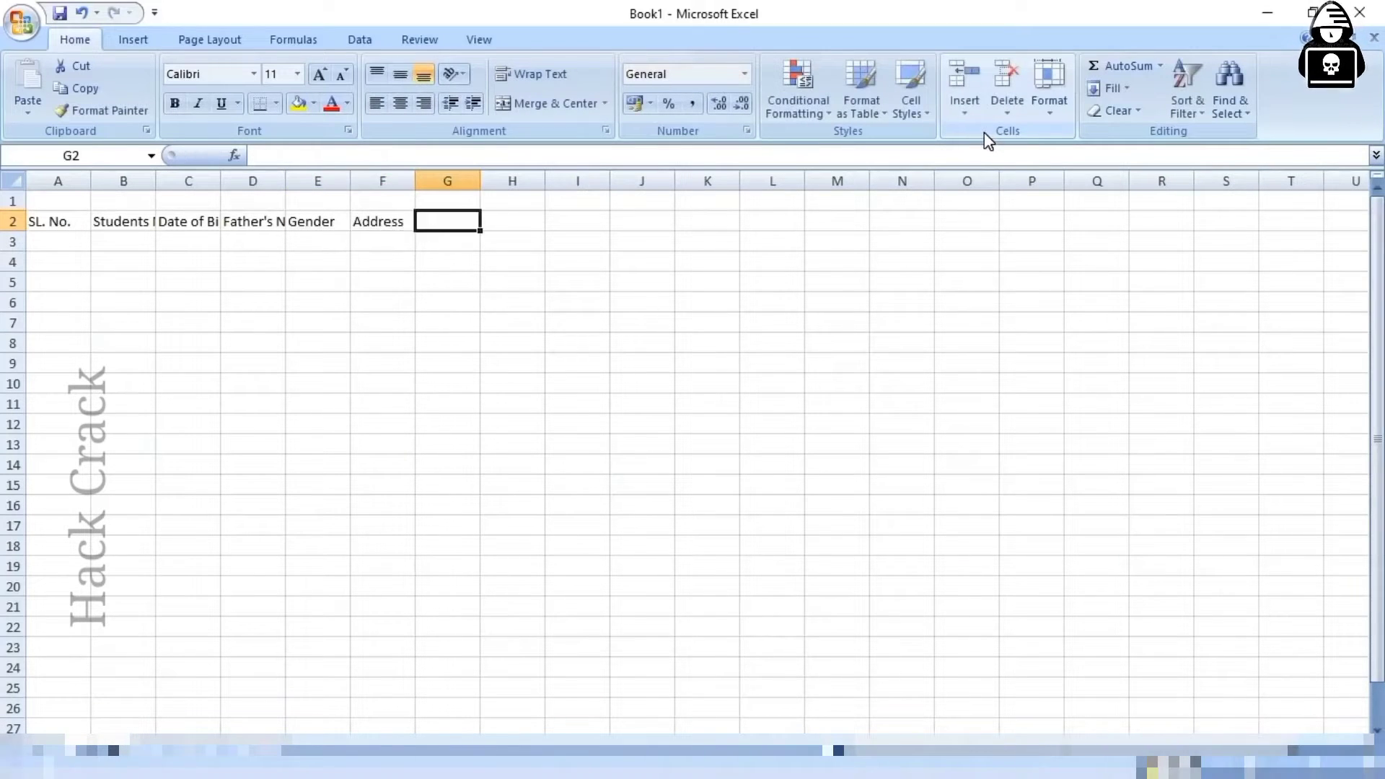
type("Contact No.")
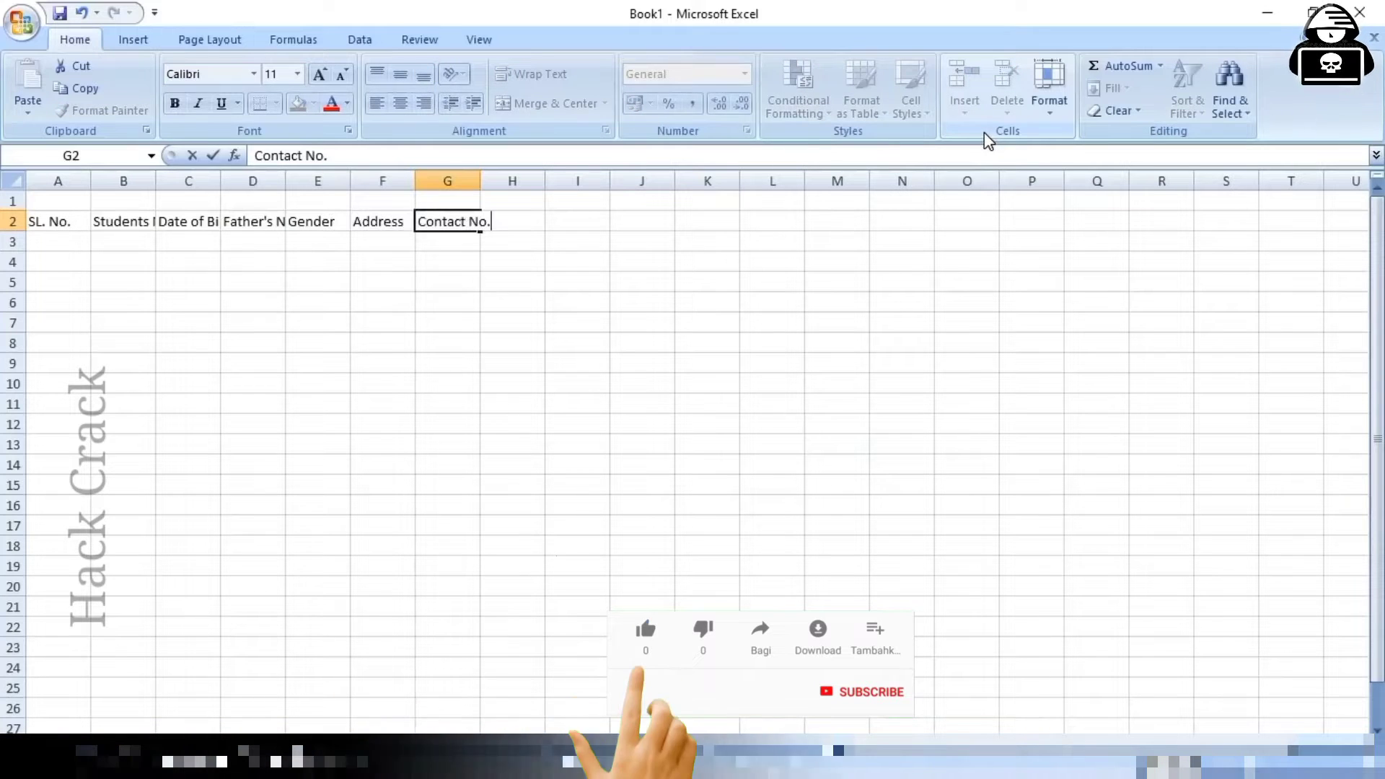
key("BackSpace")
key("Return")
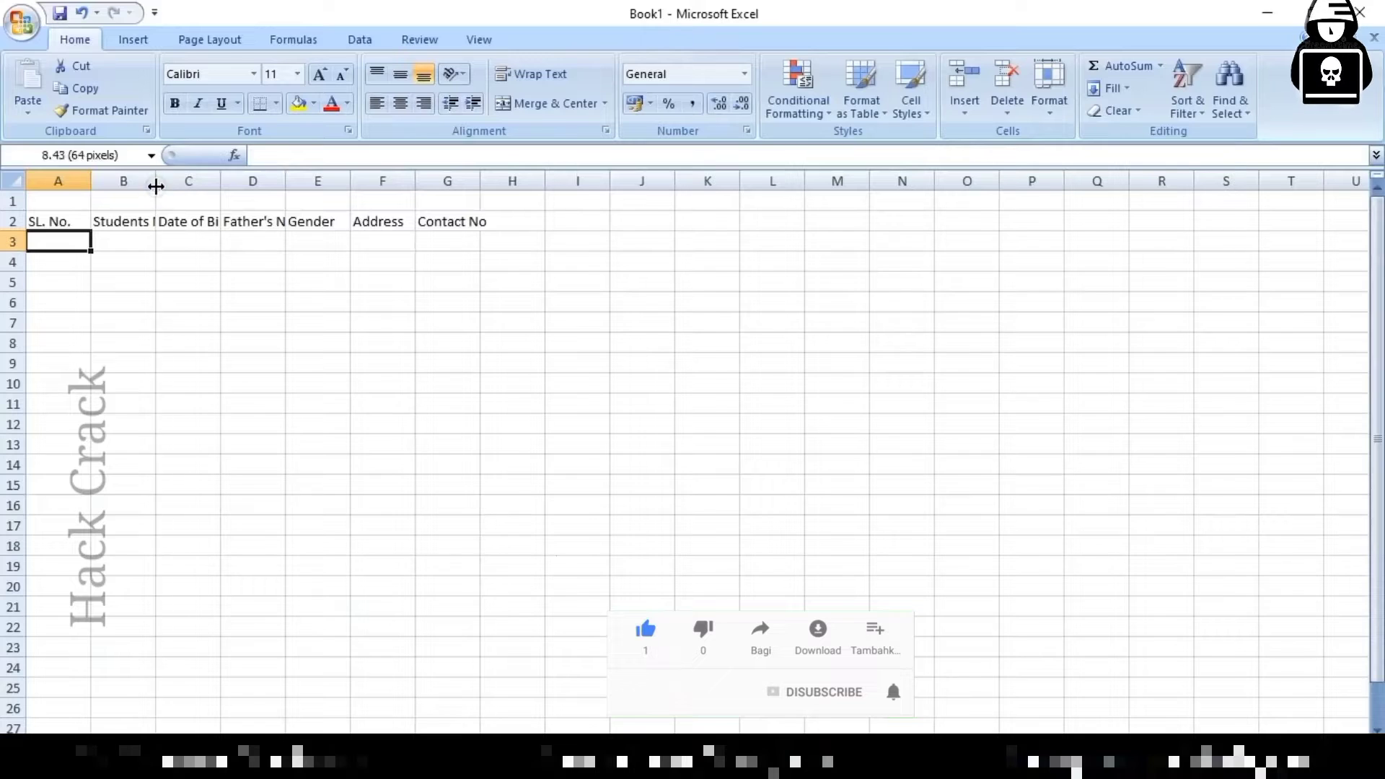
Fit column B to Students Name, then widen every column to the same larger width.
double_click(155, 186)
left_click(14, 183)
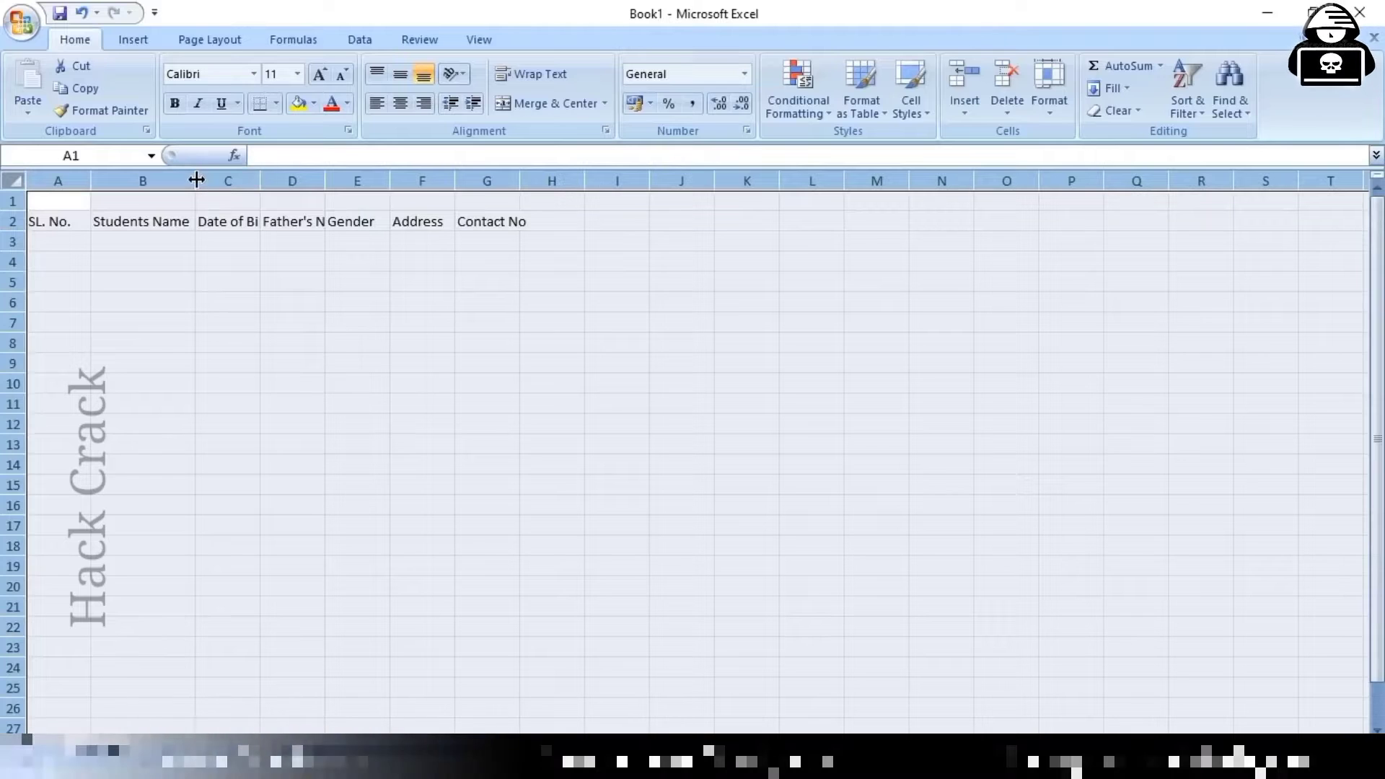
left_click_drag(196, 179, 266, 176)
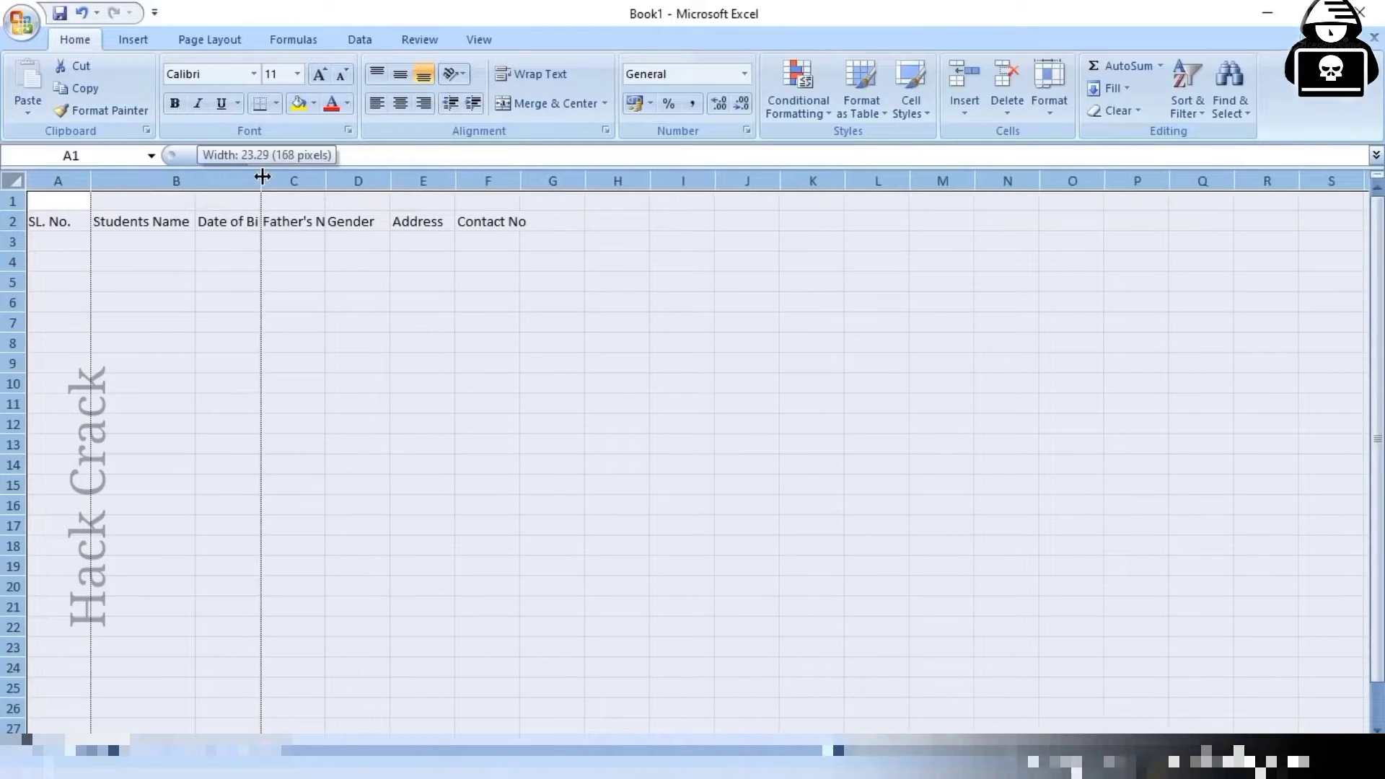
left_click_drag(265, 175, 271, 170)
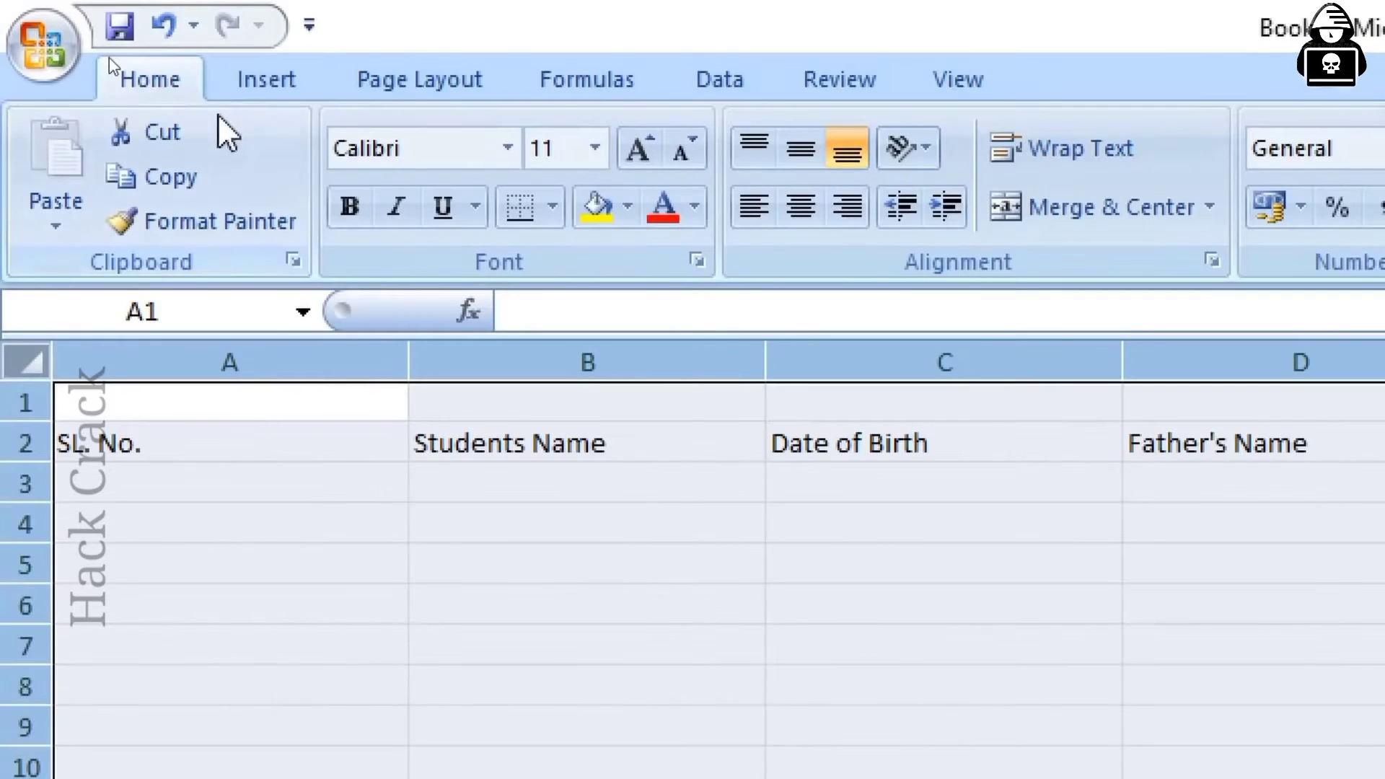
Centre the header text and narrow the SL. No. column A to 9.00.
left_click(817, 229)
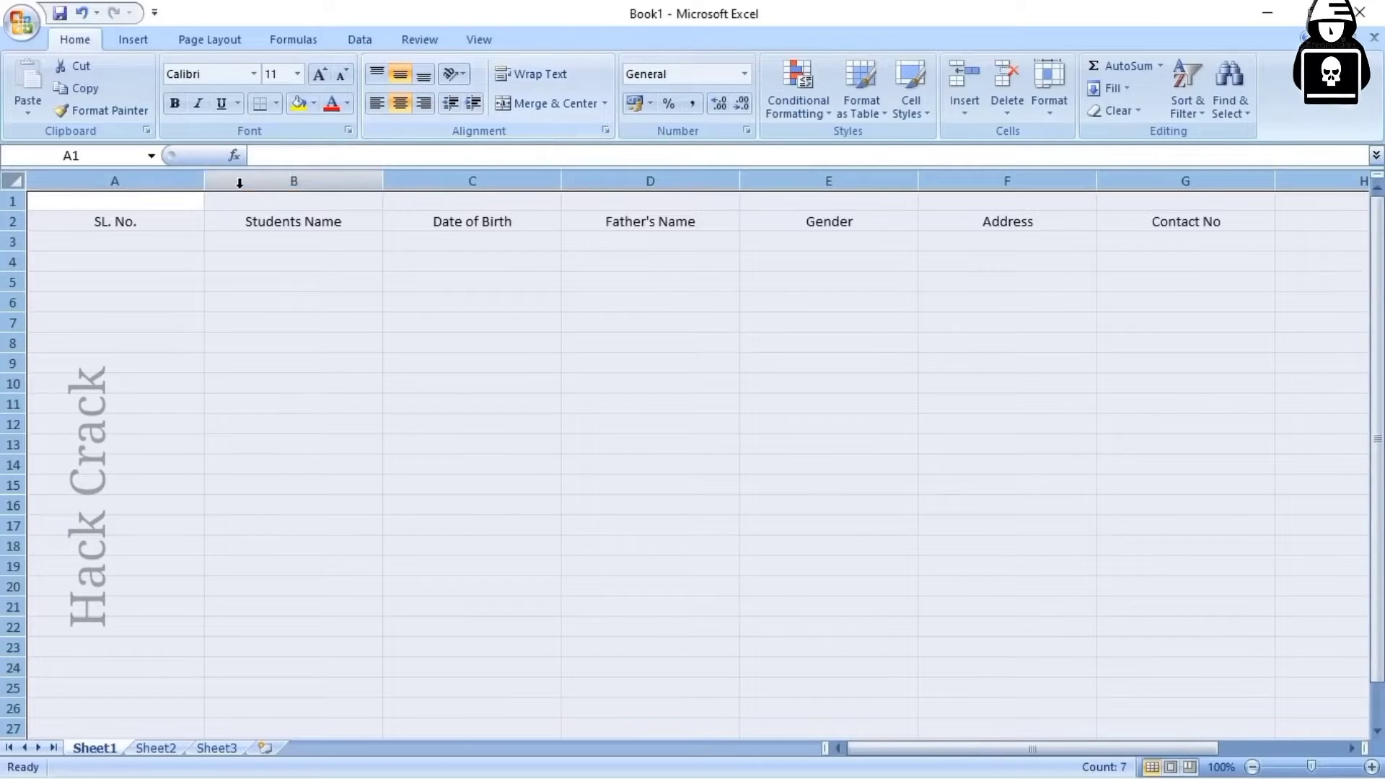
left_click(190, 258)
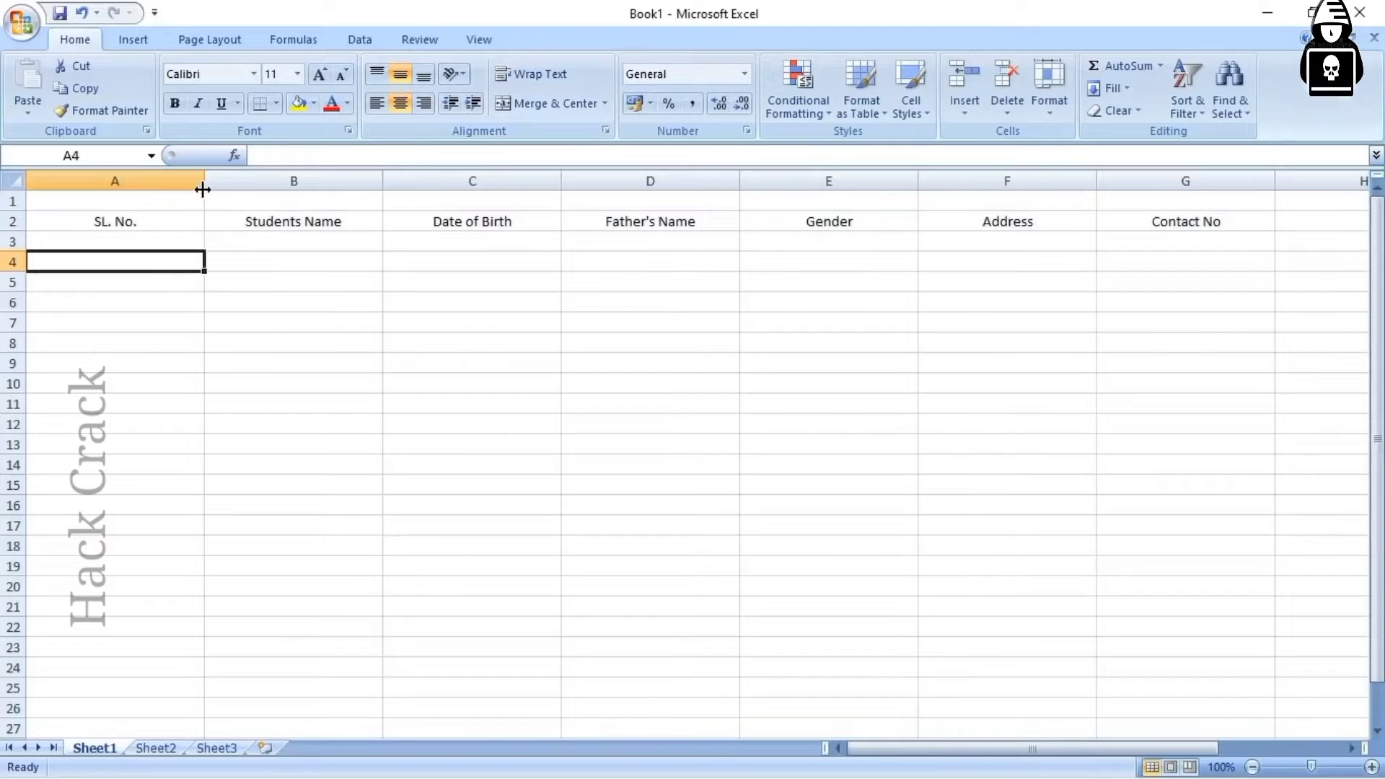
left_click_drag(203, 181, 95, 180)
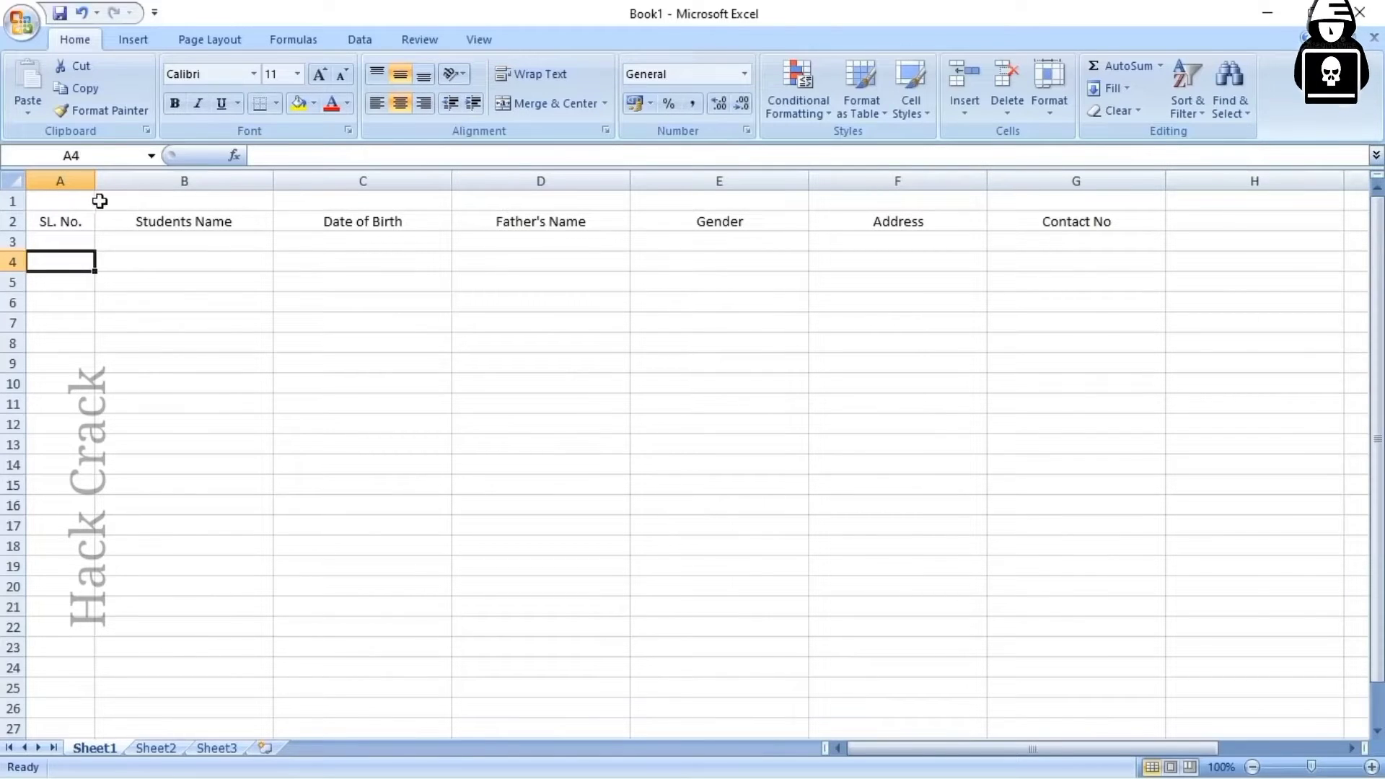
left_click_drag(85, 198, 1009, 210)
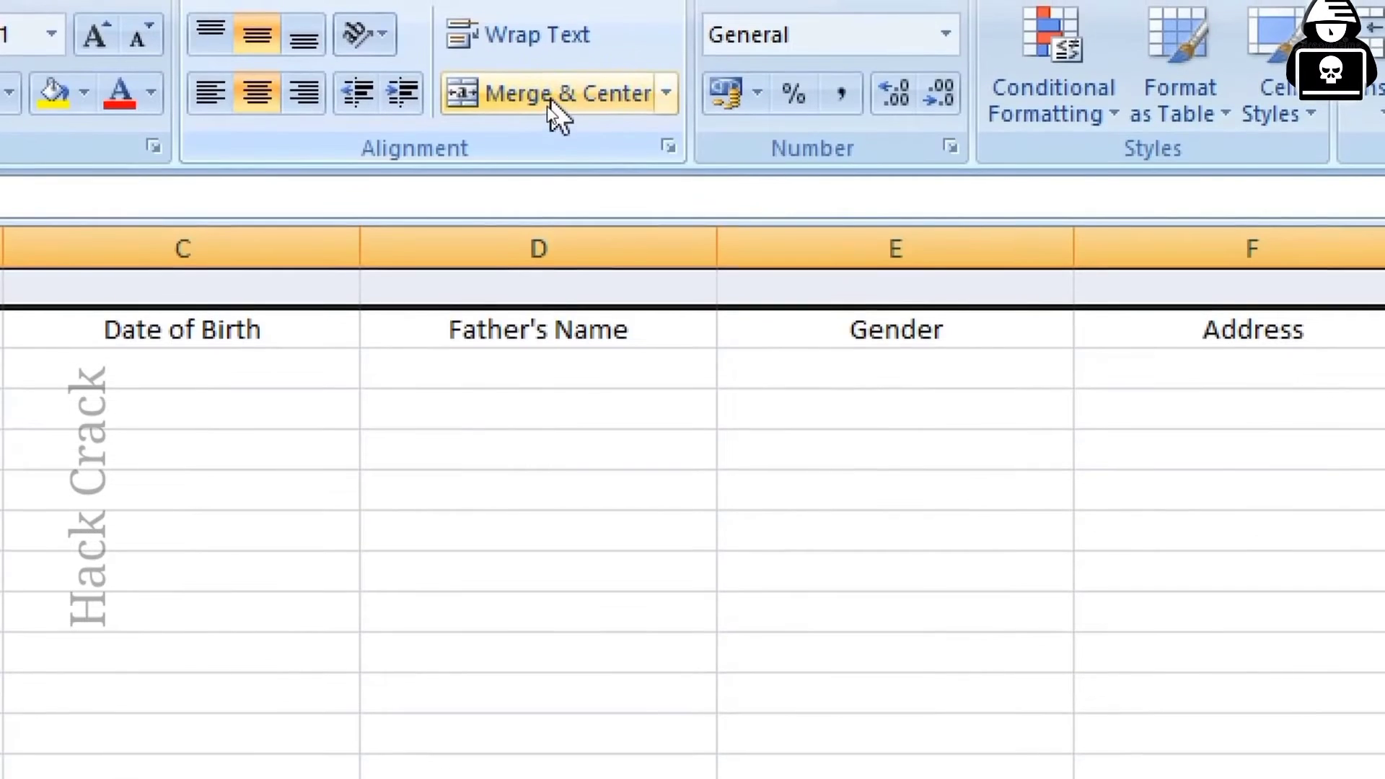
Merge and centre A1:G1 and enter the title STUDENTS ADMISSION DETAILS.
left_click(549, 103)
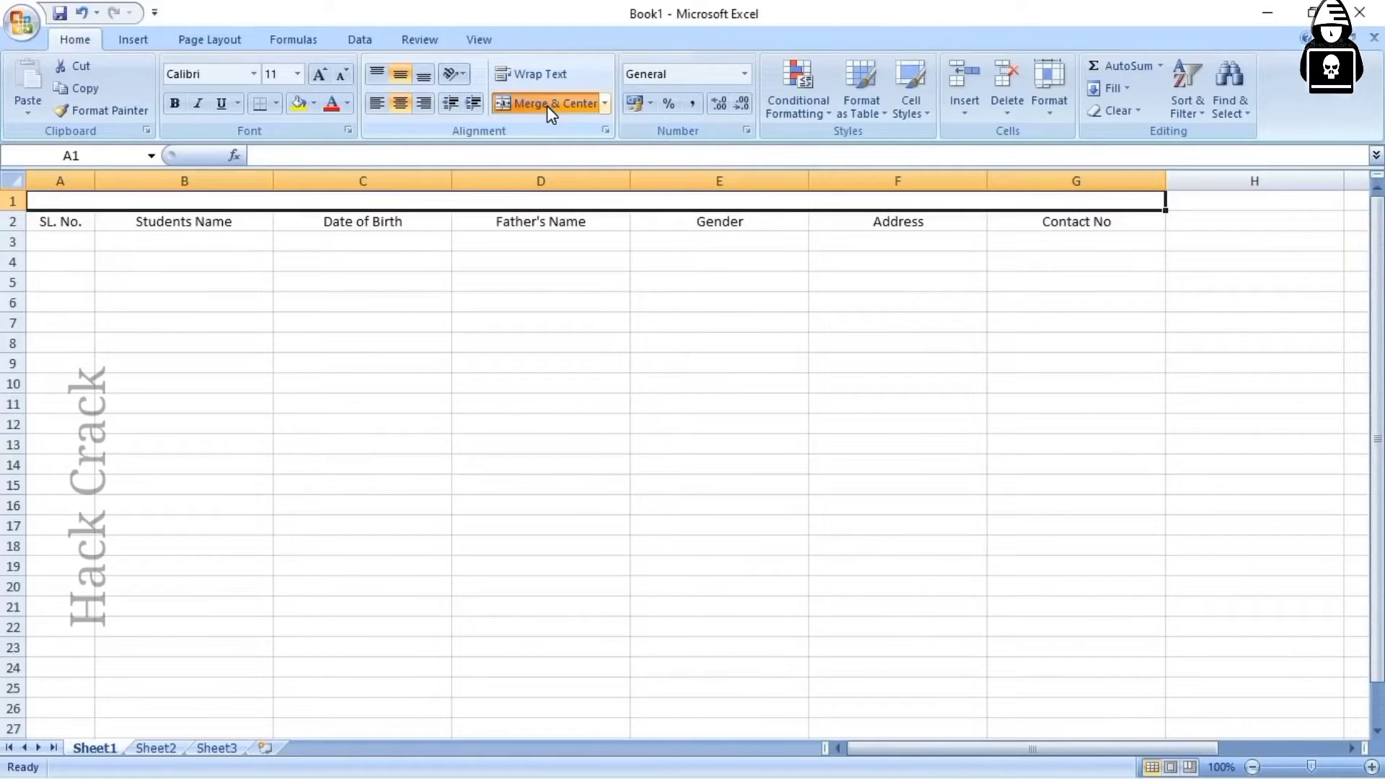
type("STUDENTS")
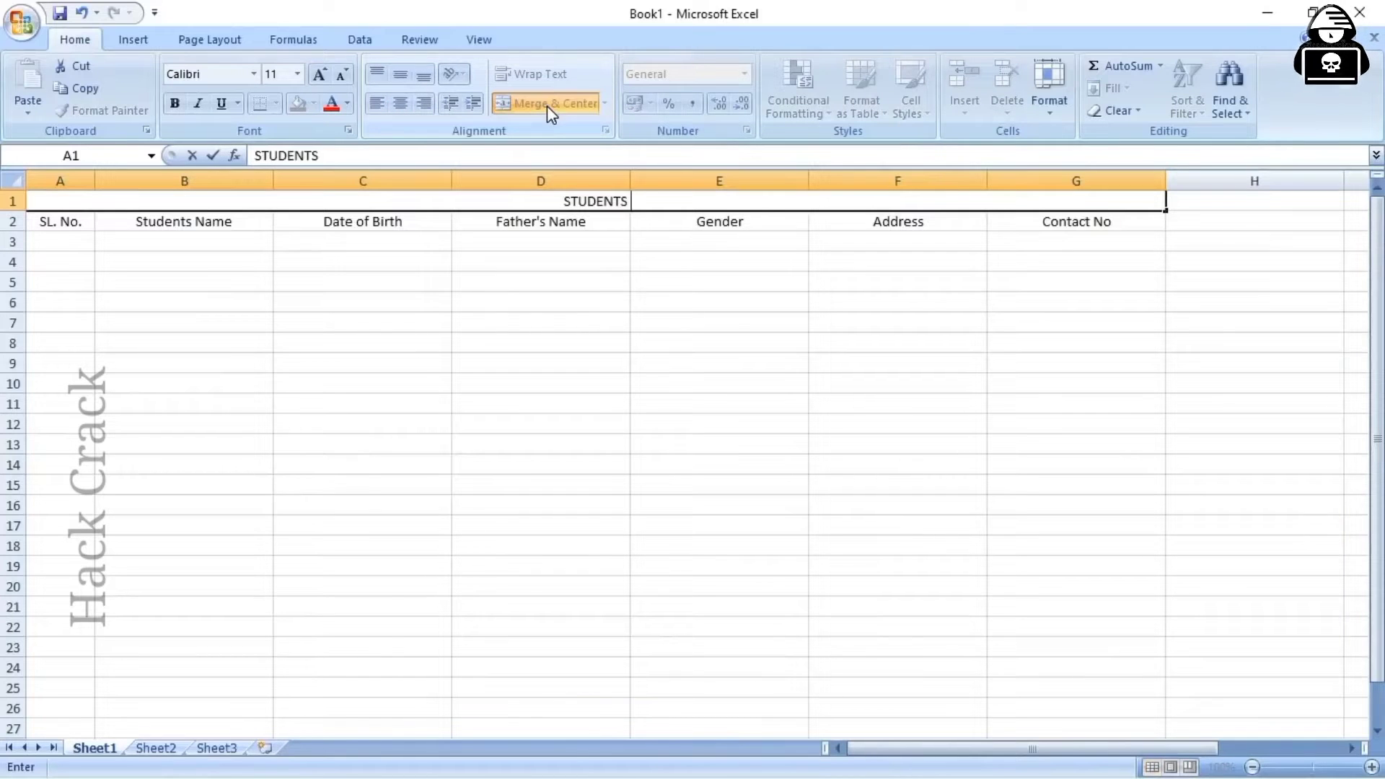
type(" ADMISSION D")
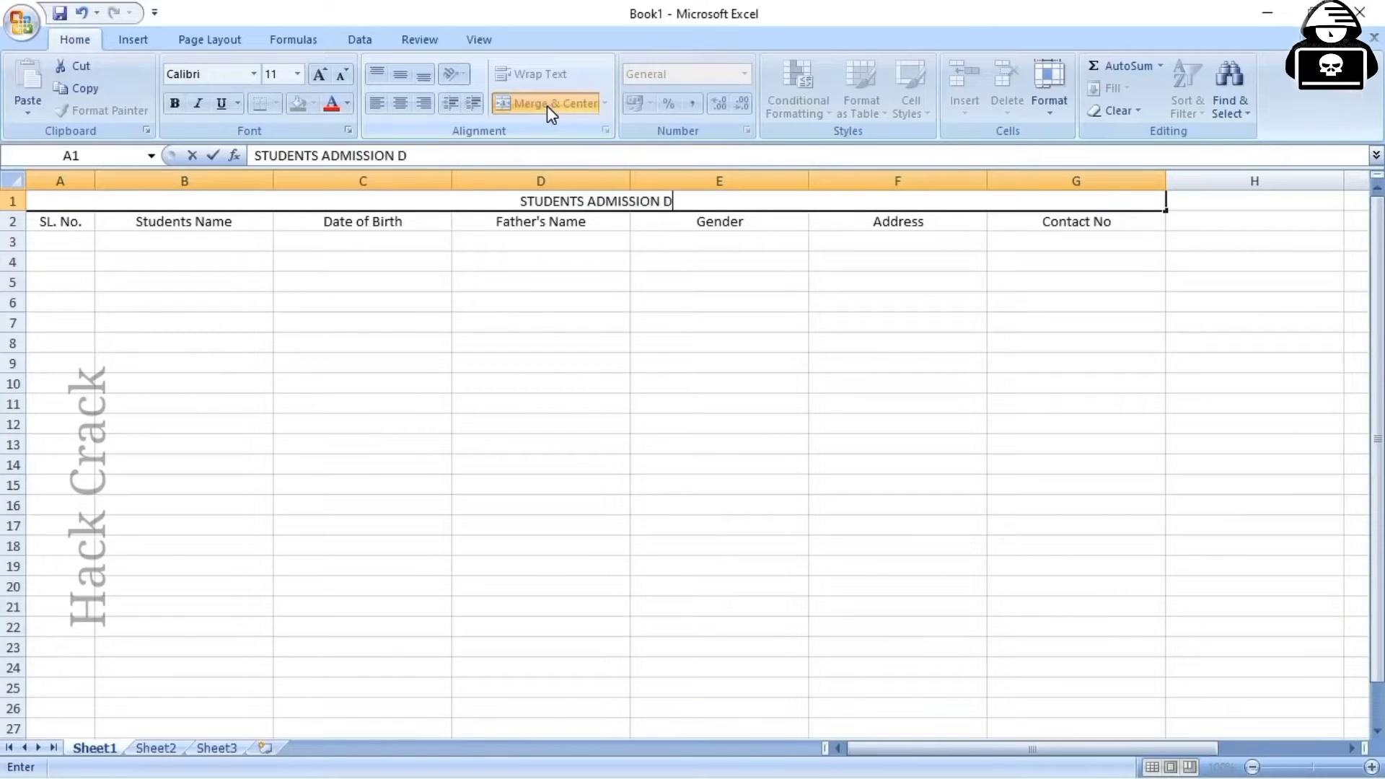
type("ETAILS")
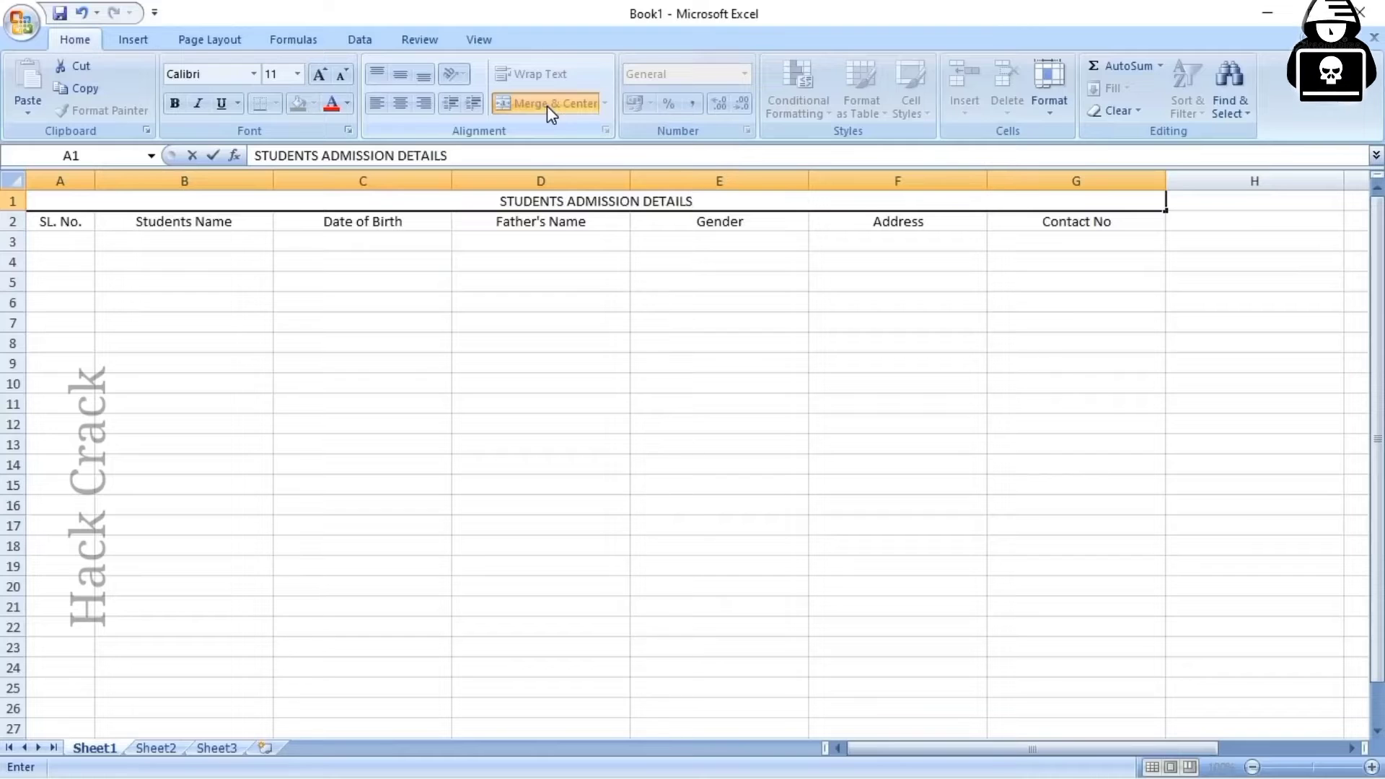
key("ctrl+Return")
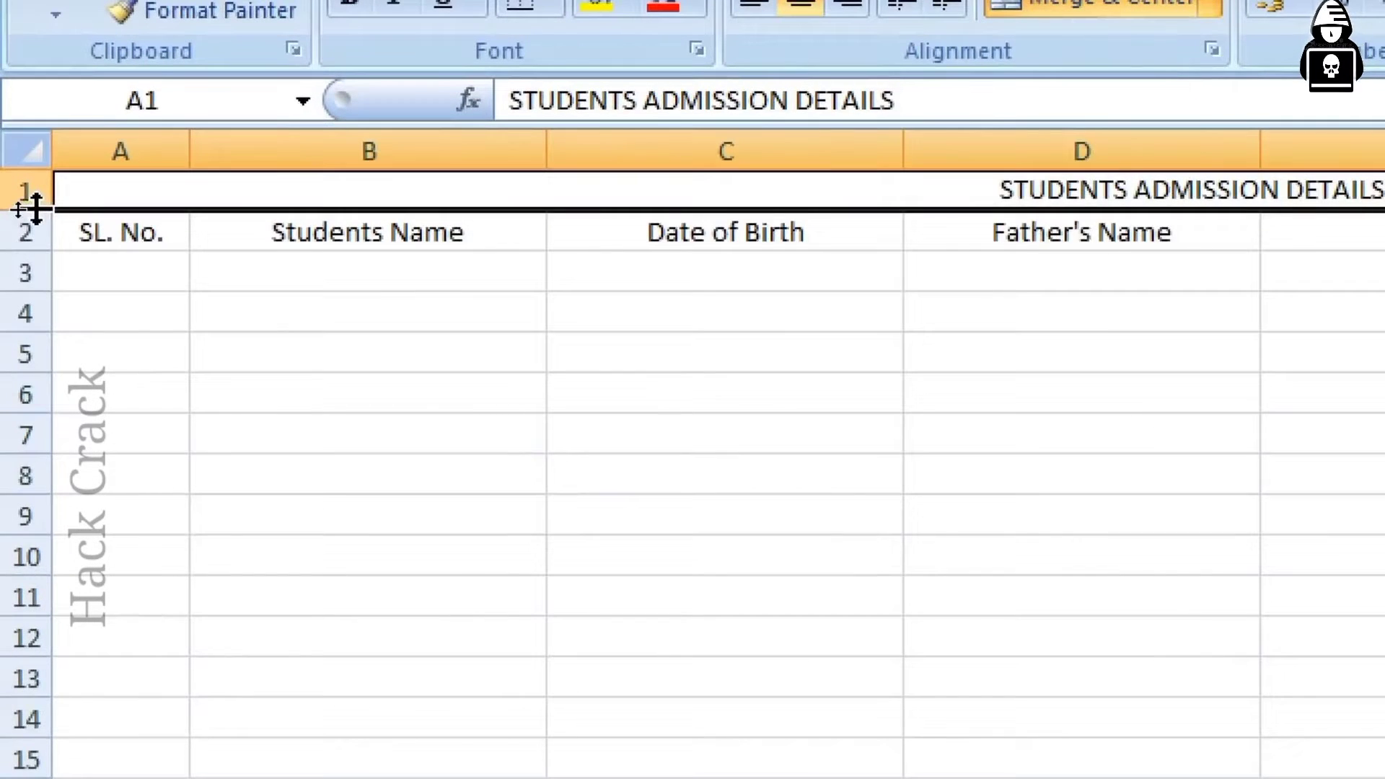
Make row 1 taller and format the title as bold, size 18.
left_click_drag(34, 209, 34, 251)
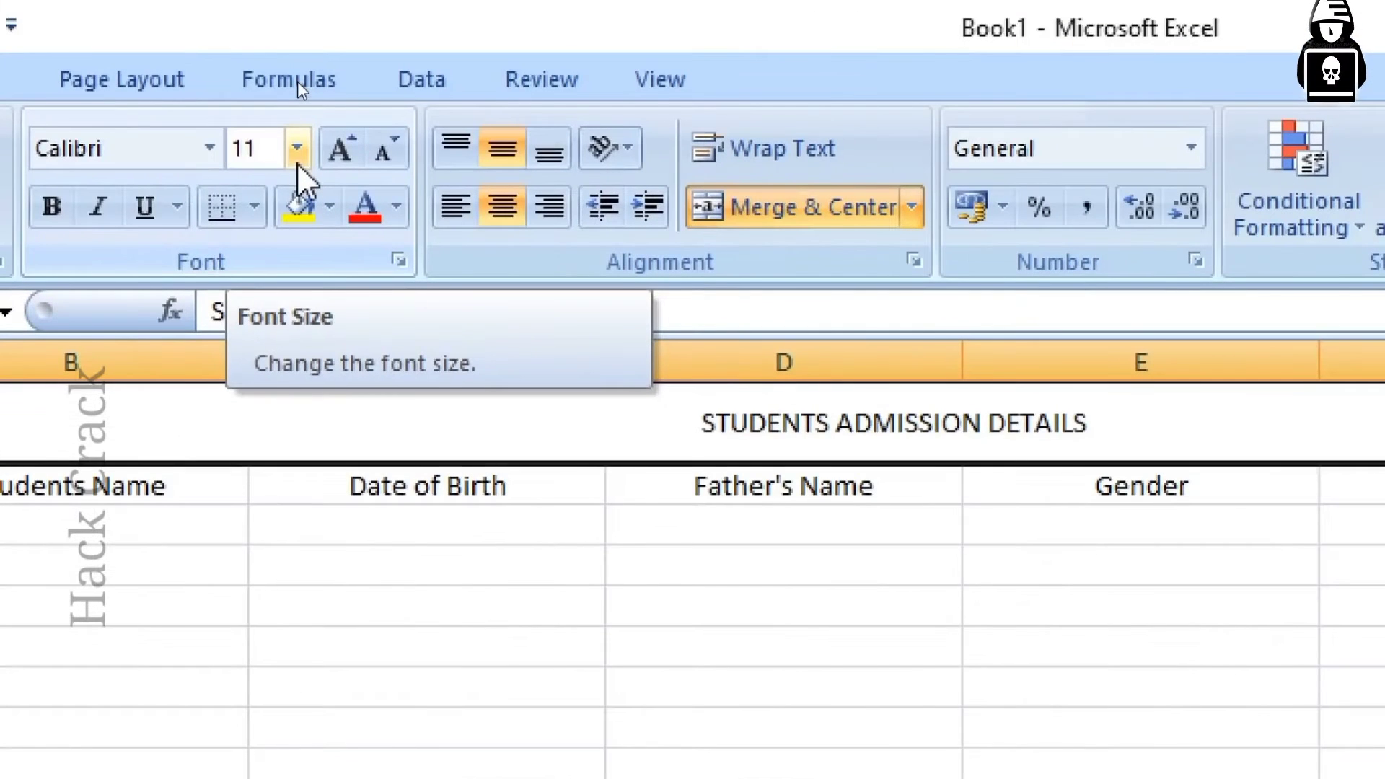
left_click(296, 148)
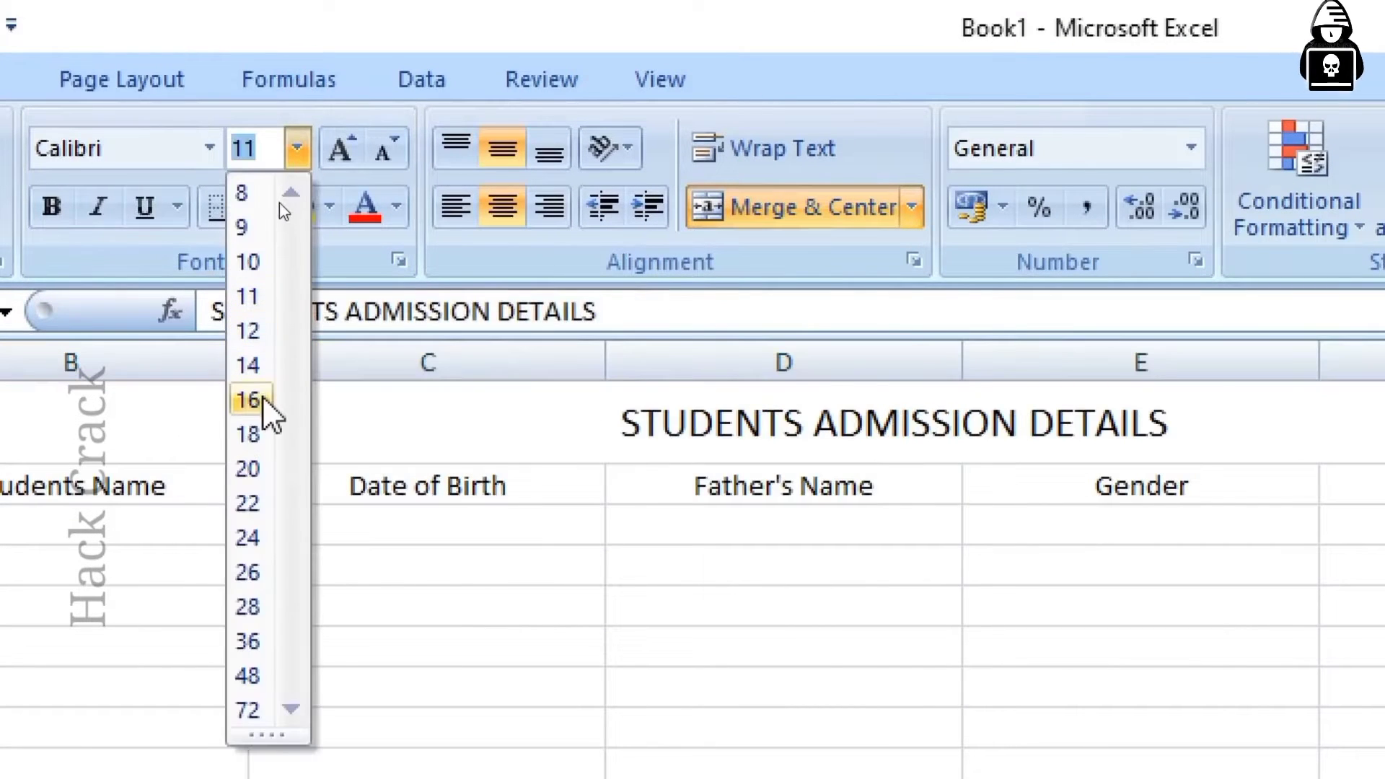
left_click(249, 434)
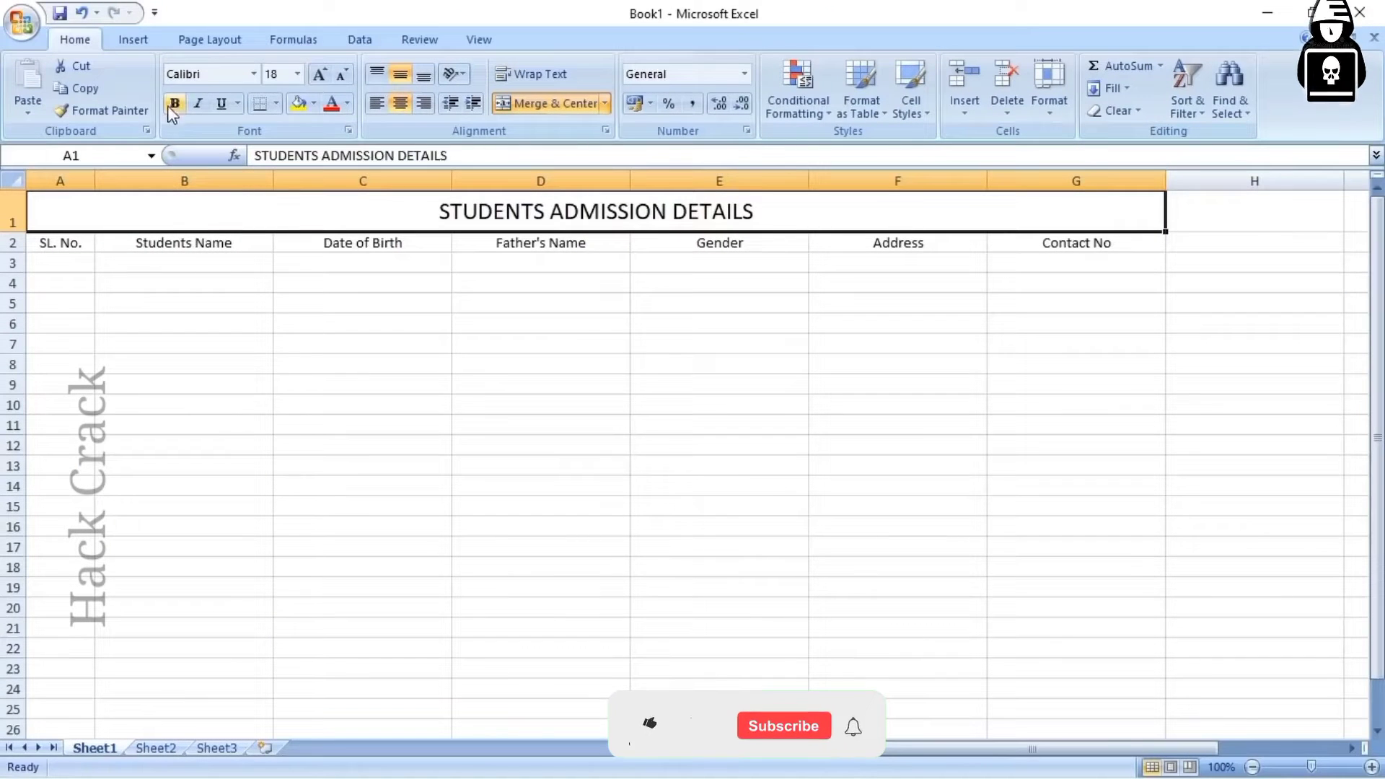
left_click(171, 105)
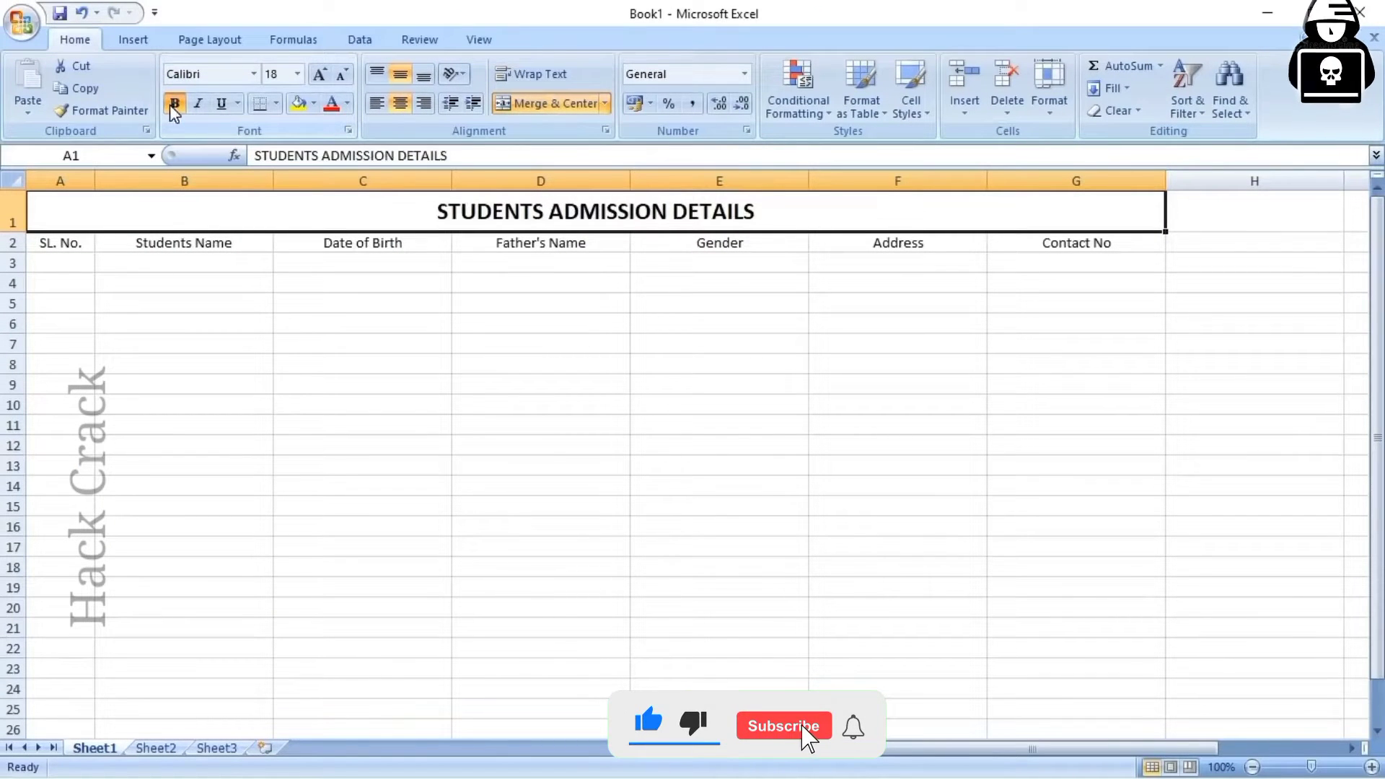
left_click(80, 243)
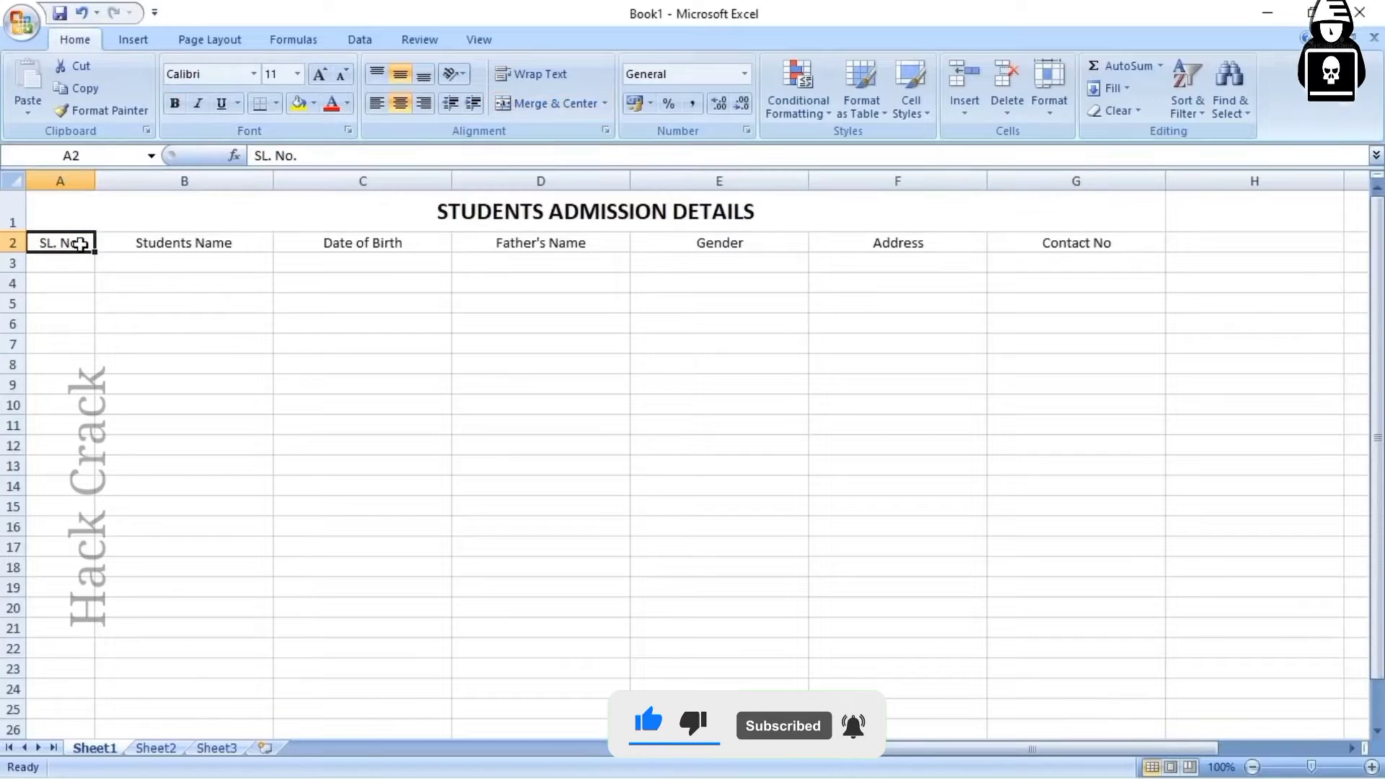
Make the A2:G2 column headers bold at font size 12.
left_click_drag(80, 244, 1000, 243)
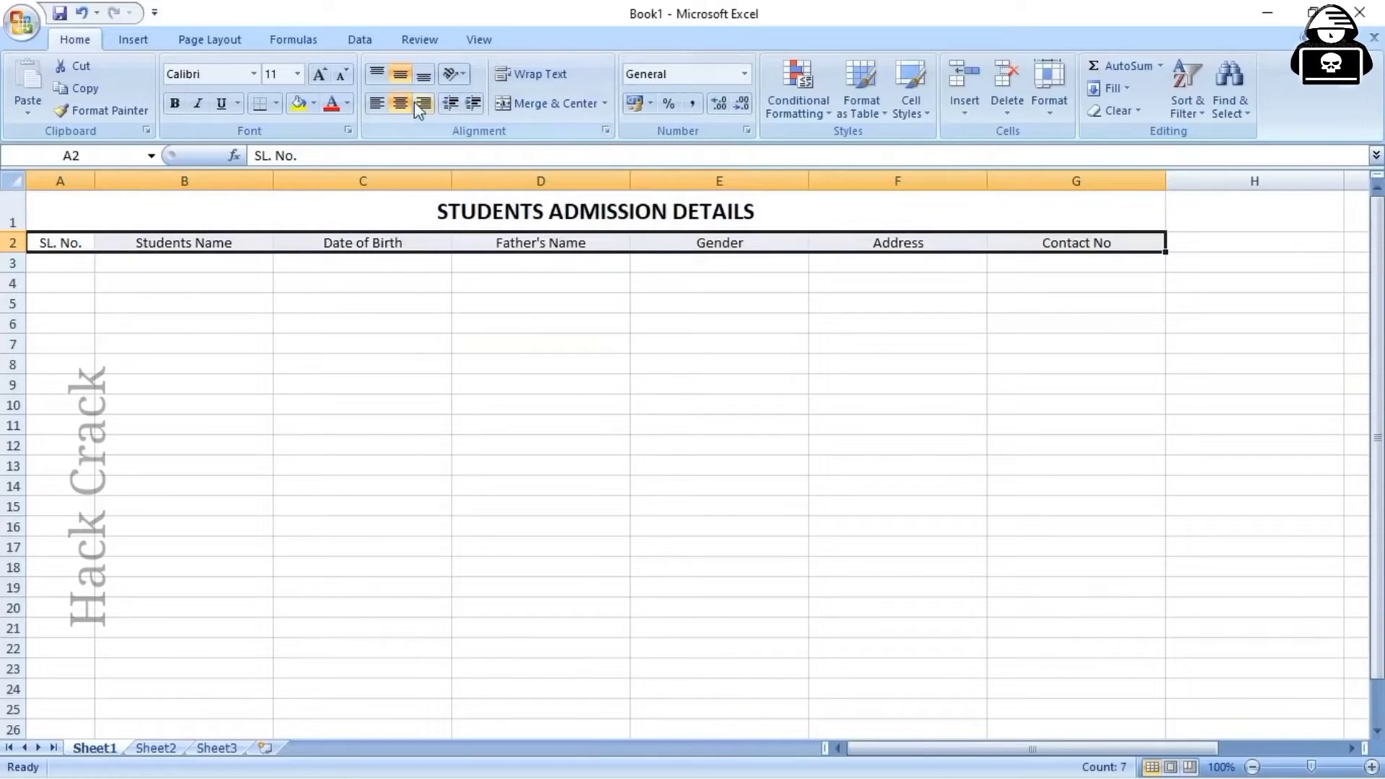
left_click(297, 77)
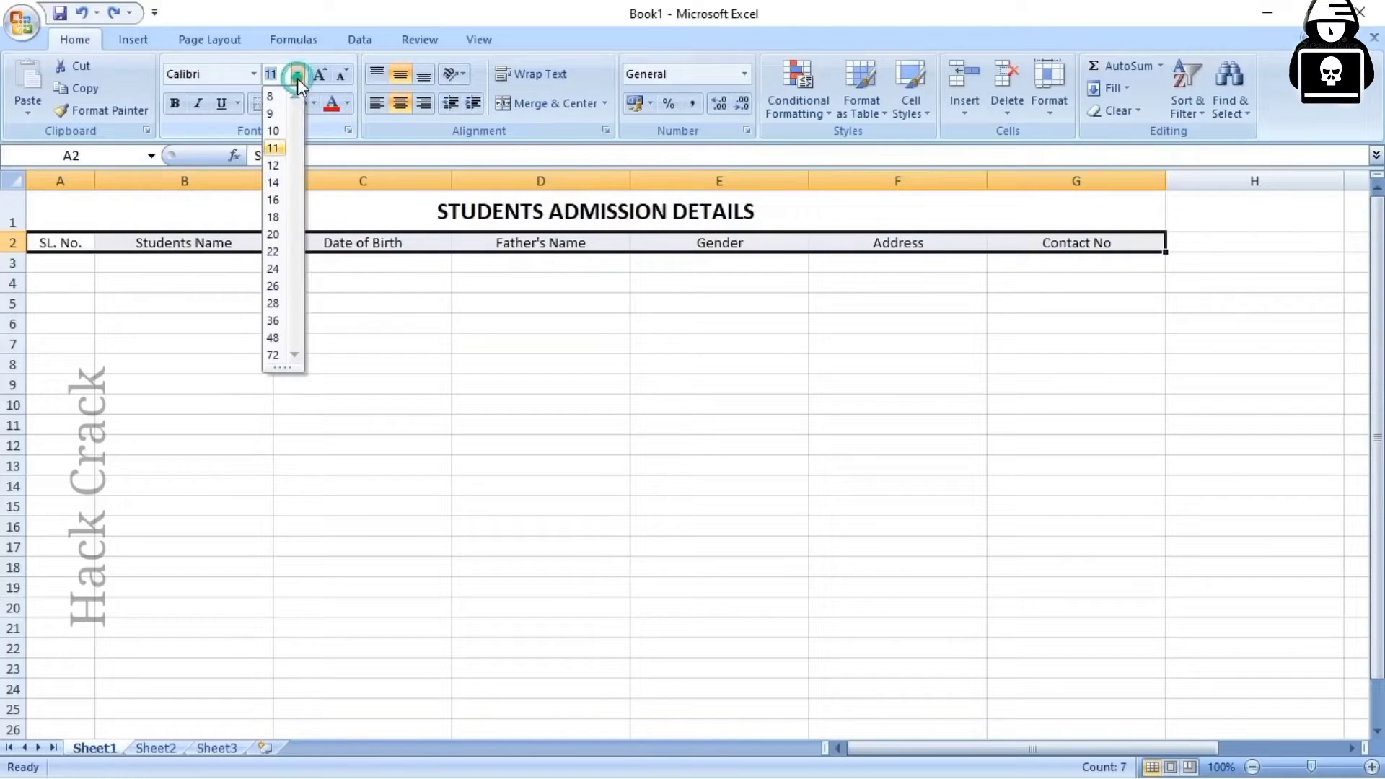
left_click(274, 165)
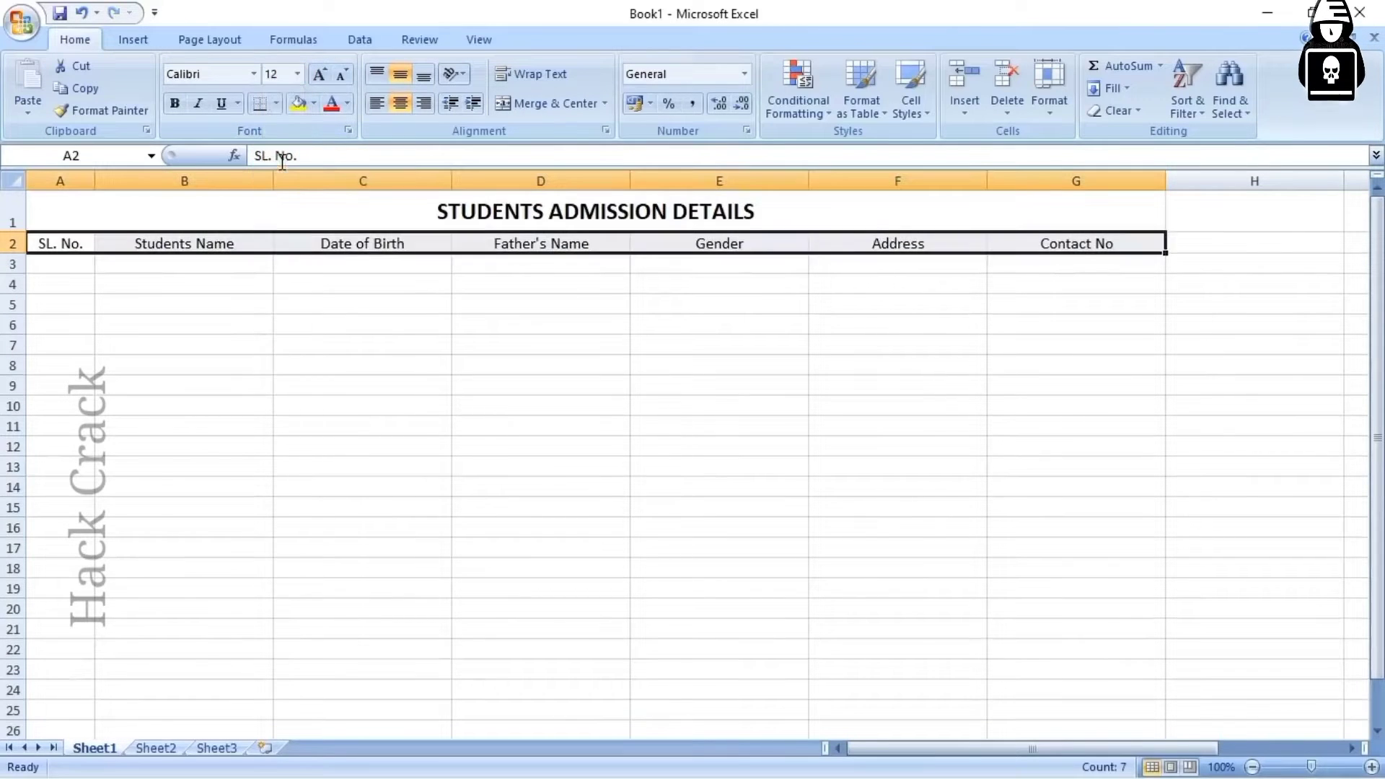
left_click(175, 105)
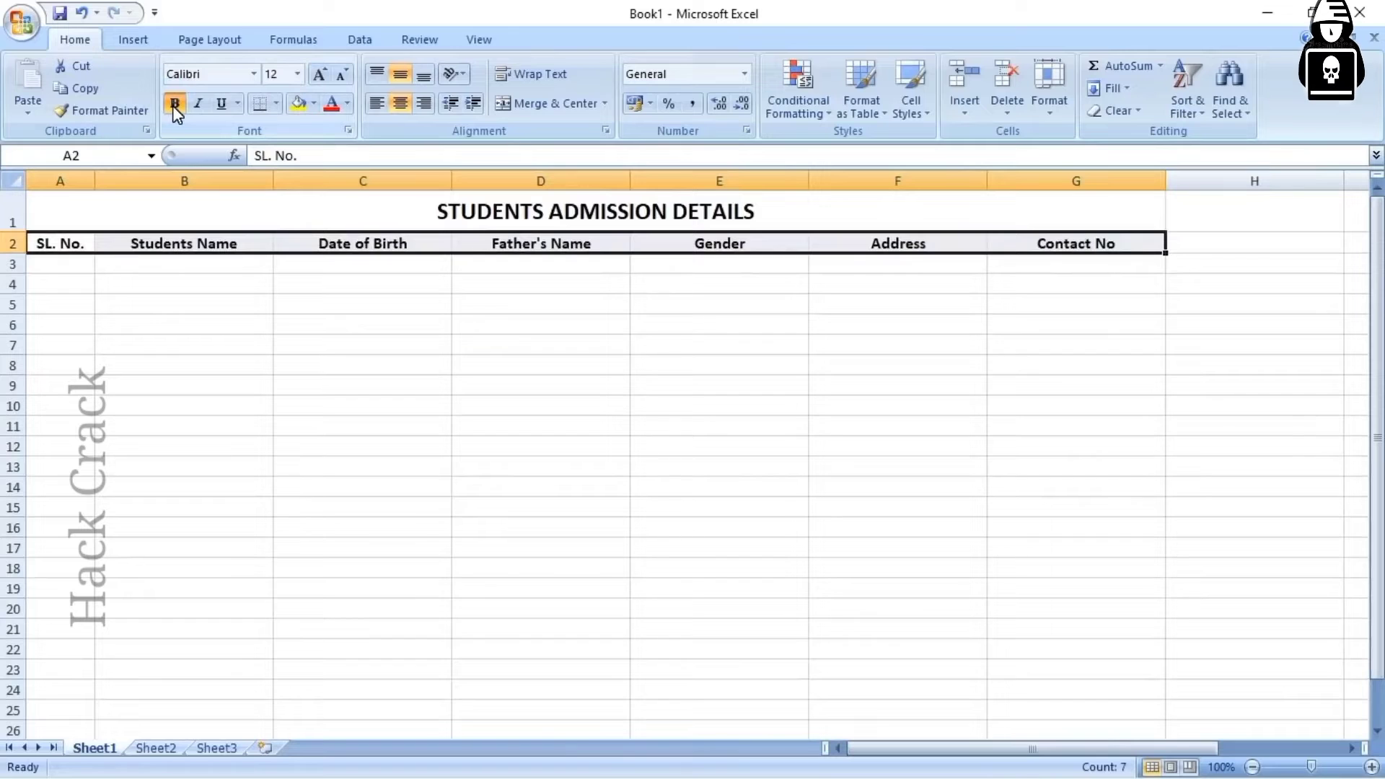
left_click(173, 361)
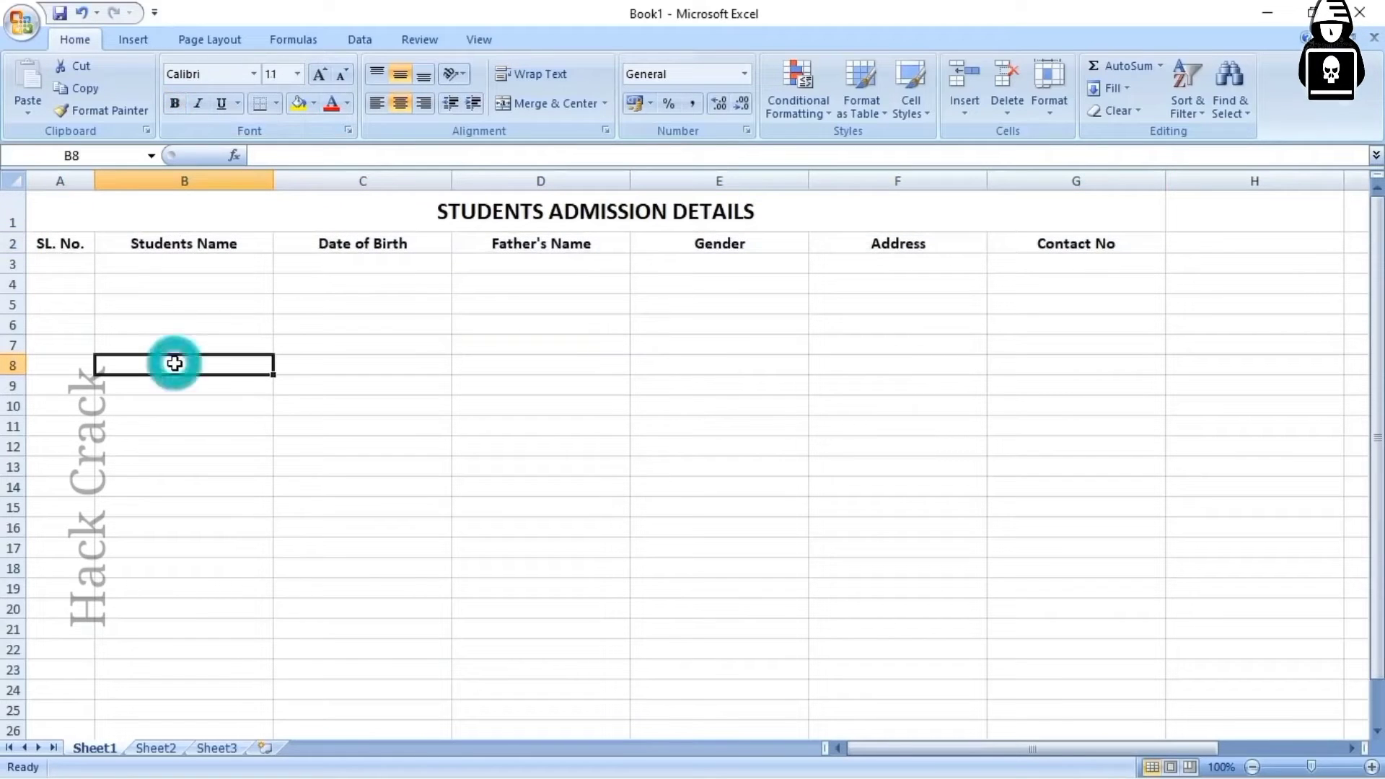
Change the font of the whole sheet to Arial Unicode MS.
left_click(21, 187)
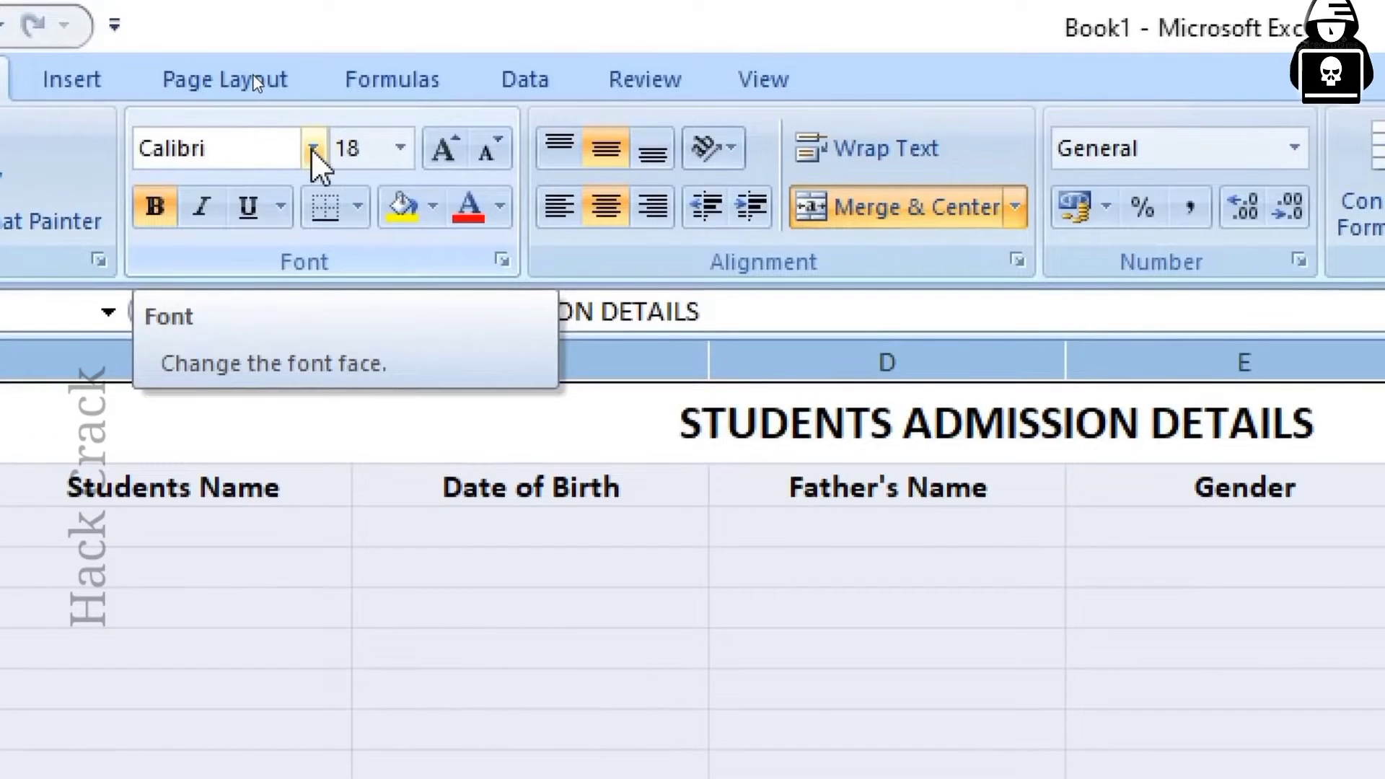
left_click(254, 75)
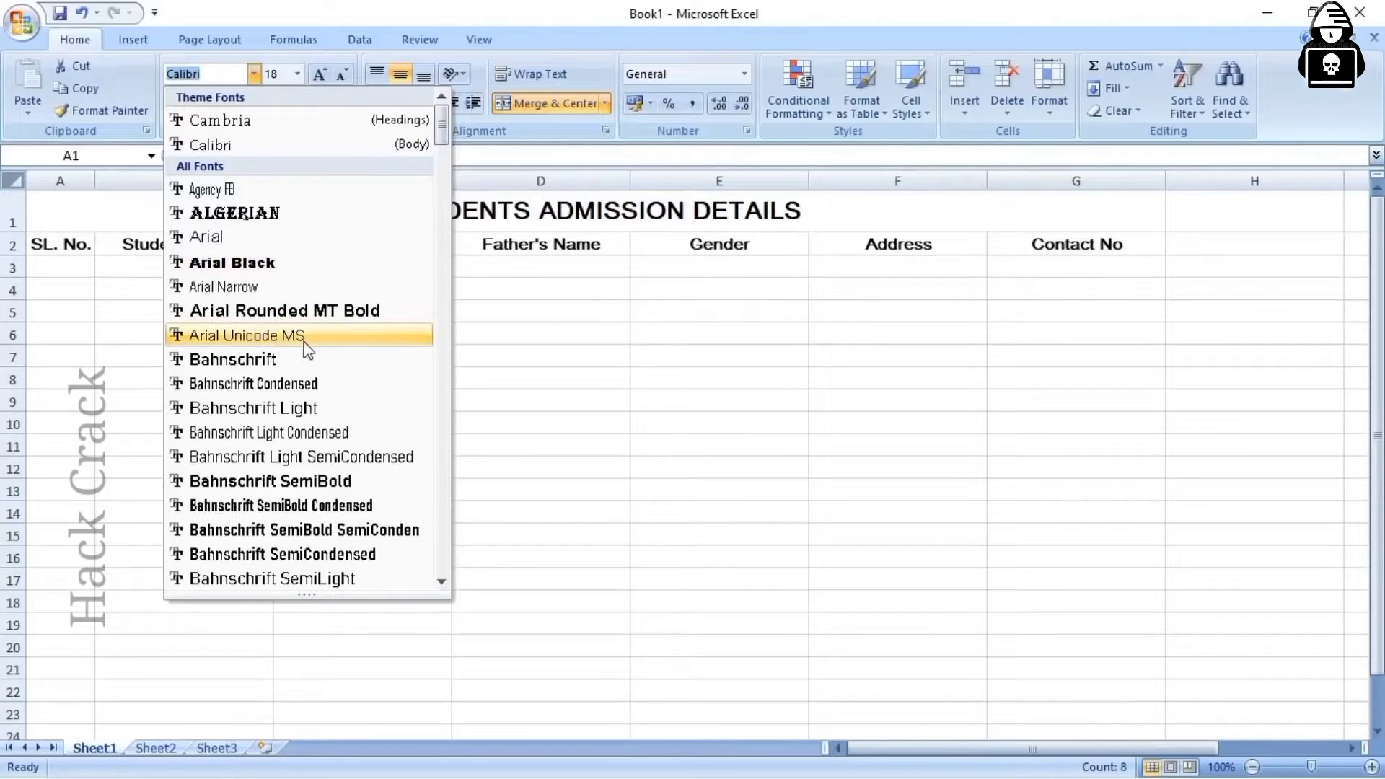
left_click(304, 336)
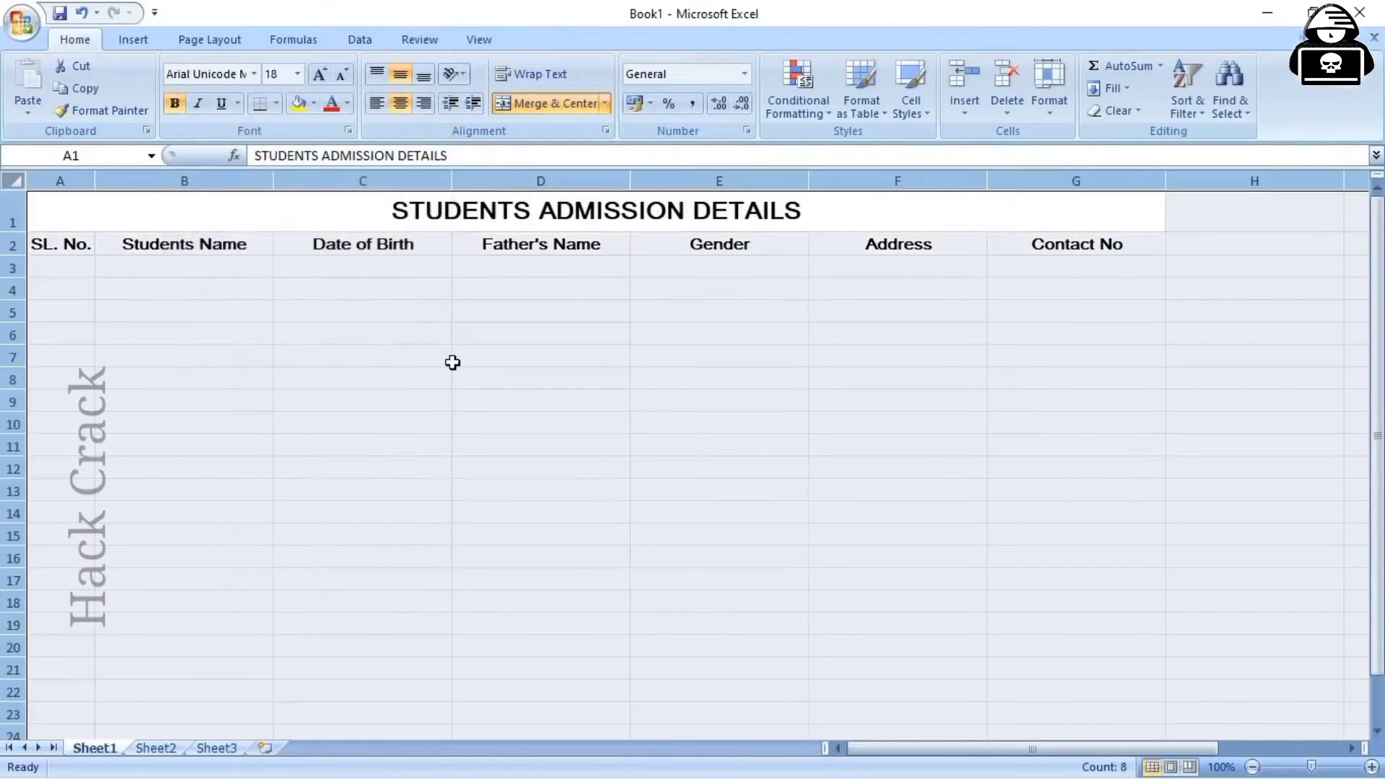
left_click(453, 361)
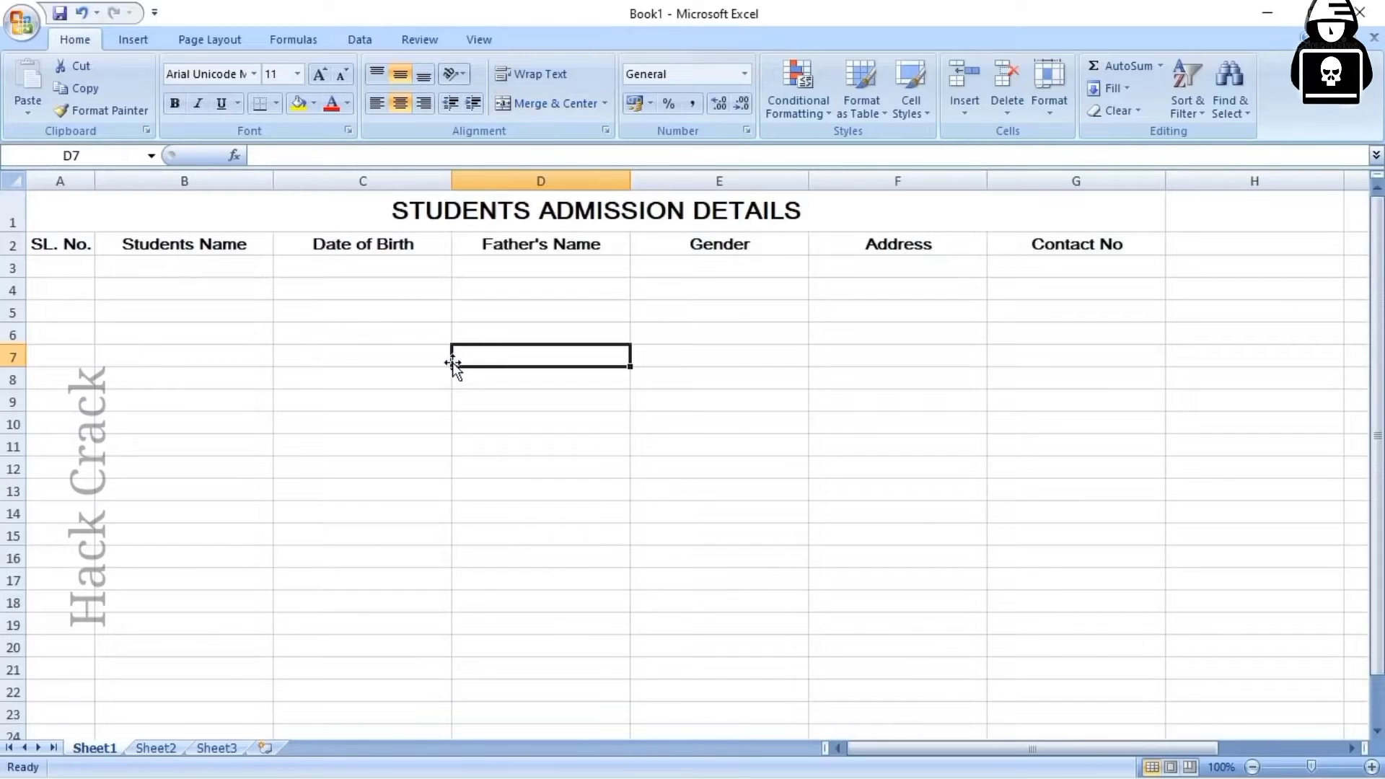
Give the merged title cell a dark blue fill with white text.
left_click(330, 218)
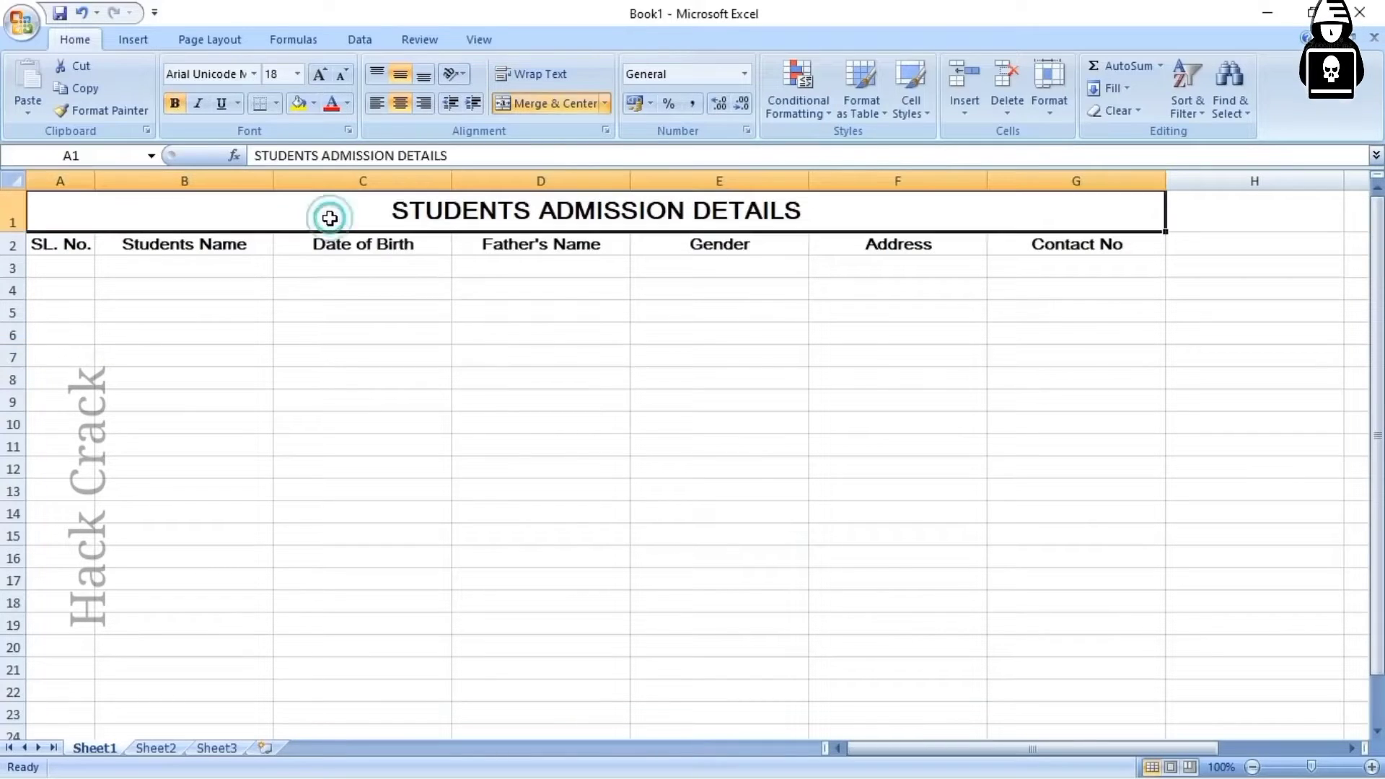
left_click(314, 108)
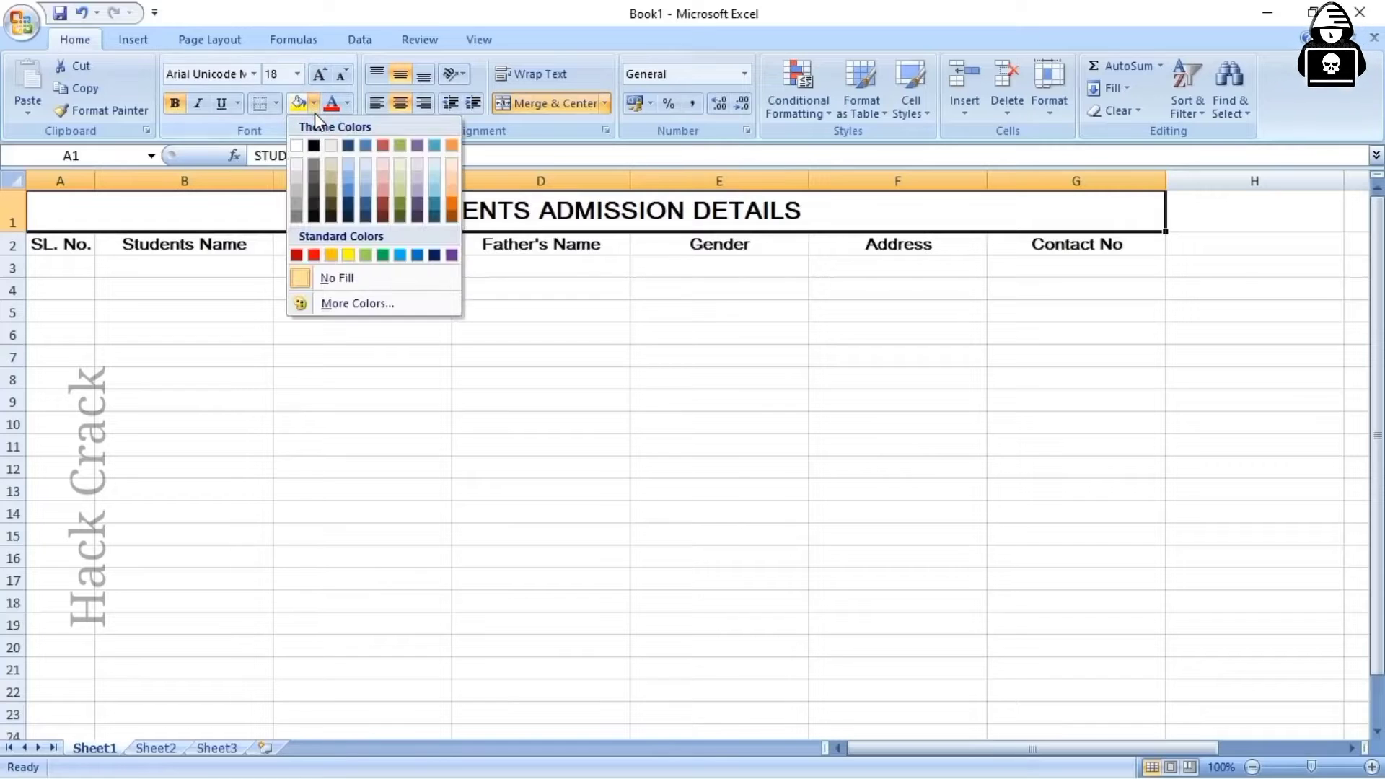
left_click(434, 255)
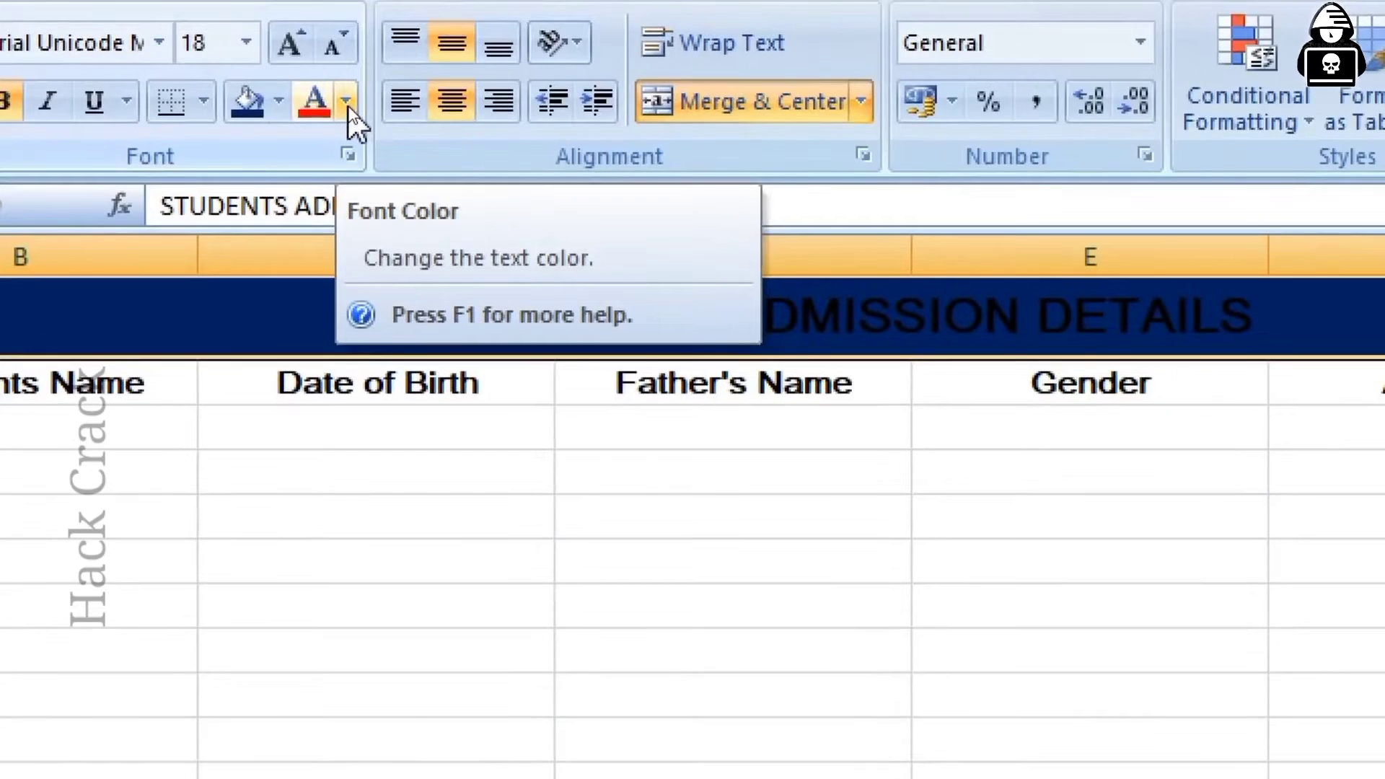
left_click(347, 108)
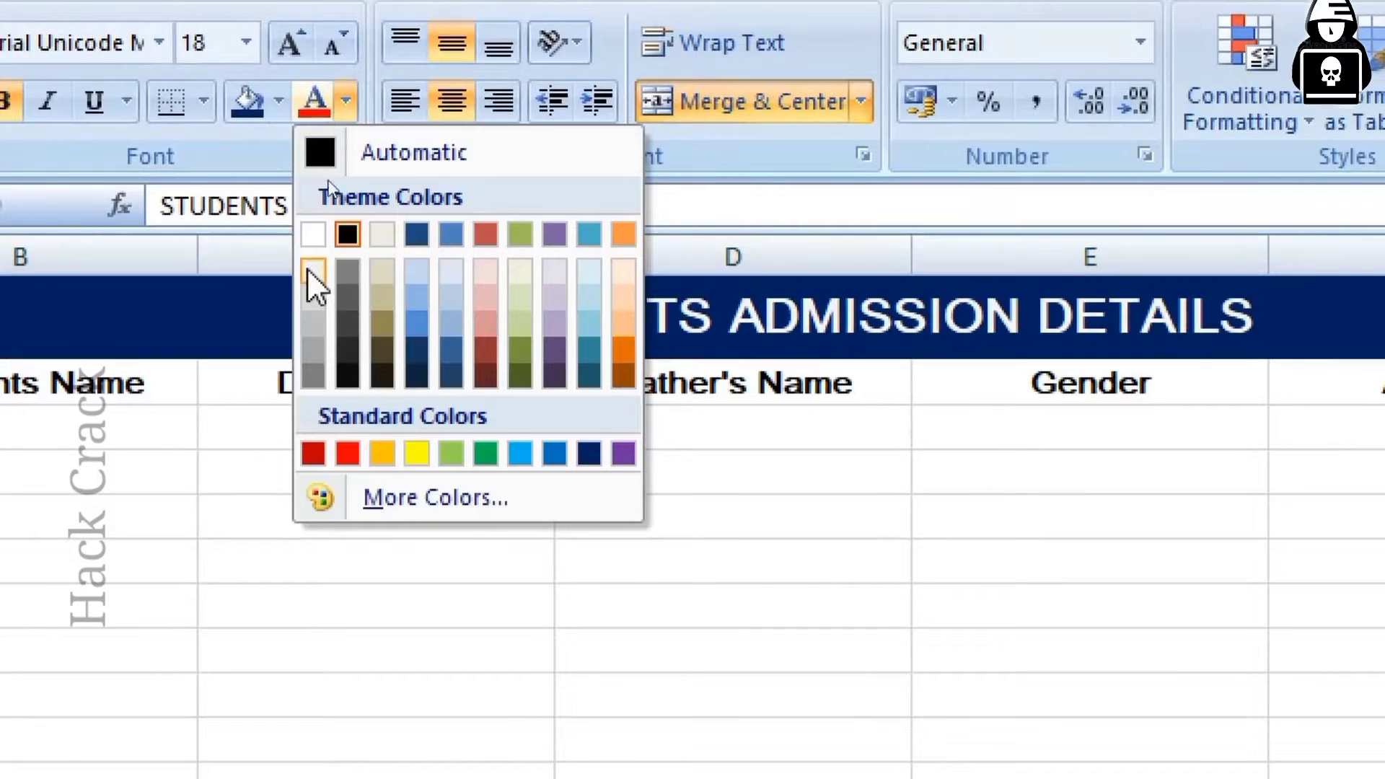
left_click(312, 233)
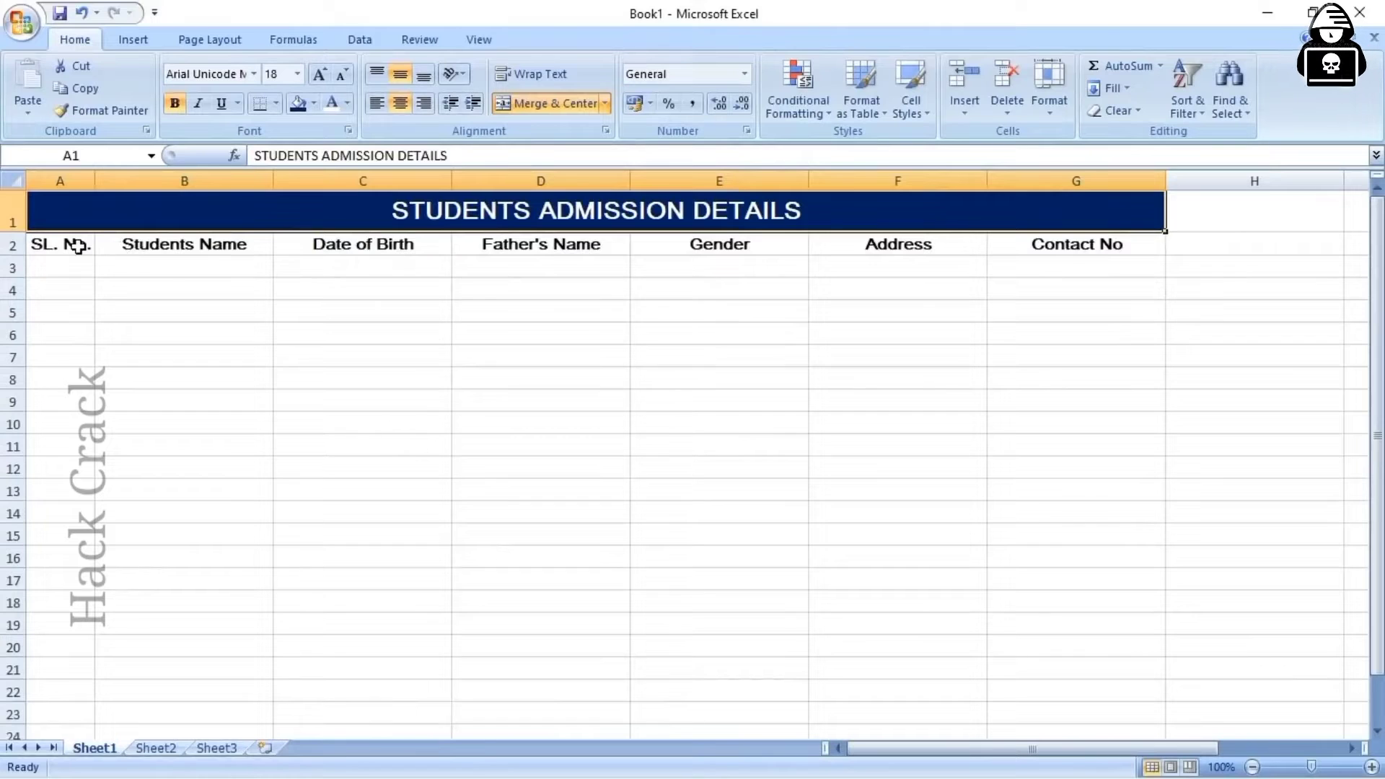
Fill the header cells A2:G2 green.
left_click_drag(78, 246, 710, 236)
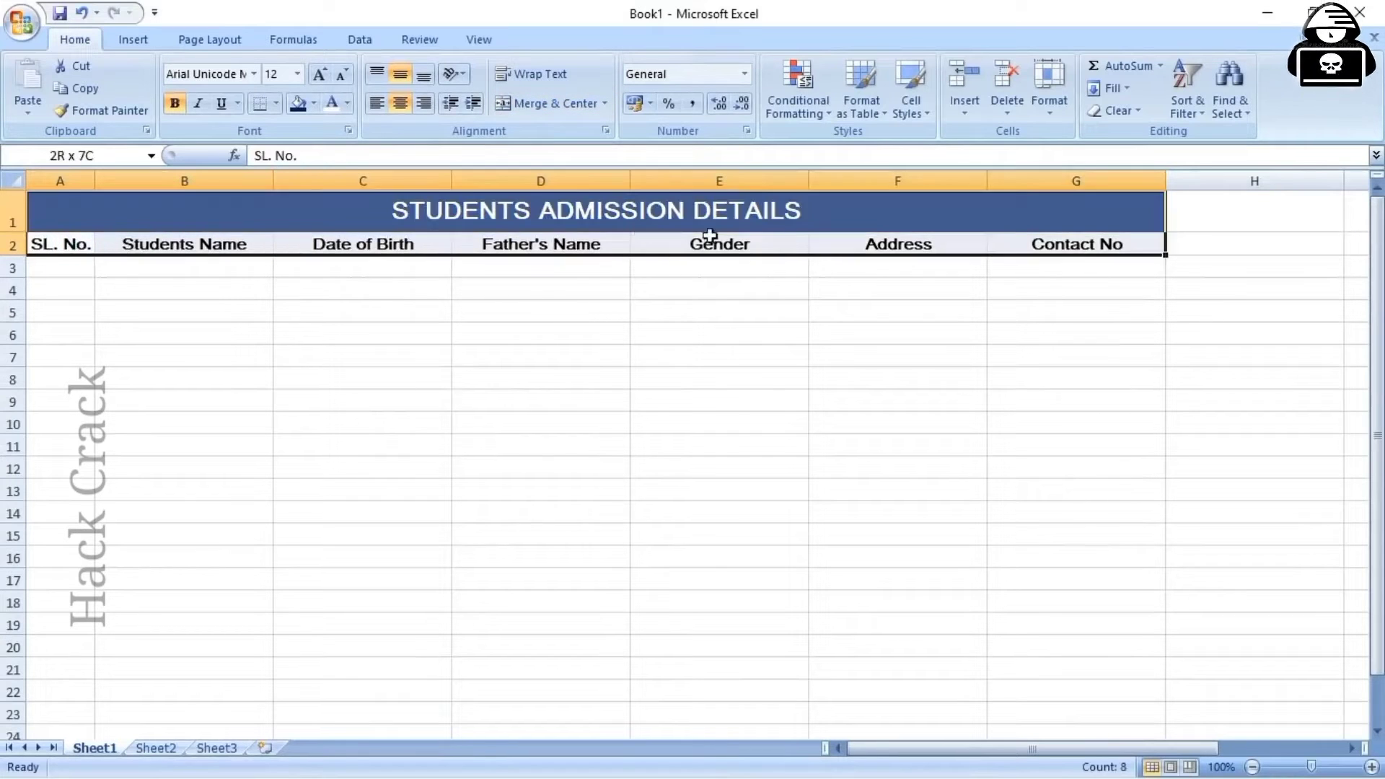
left_click_drag(710, 236, 1005, 245)
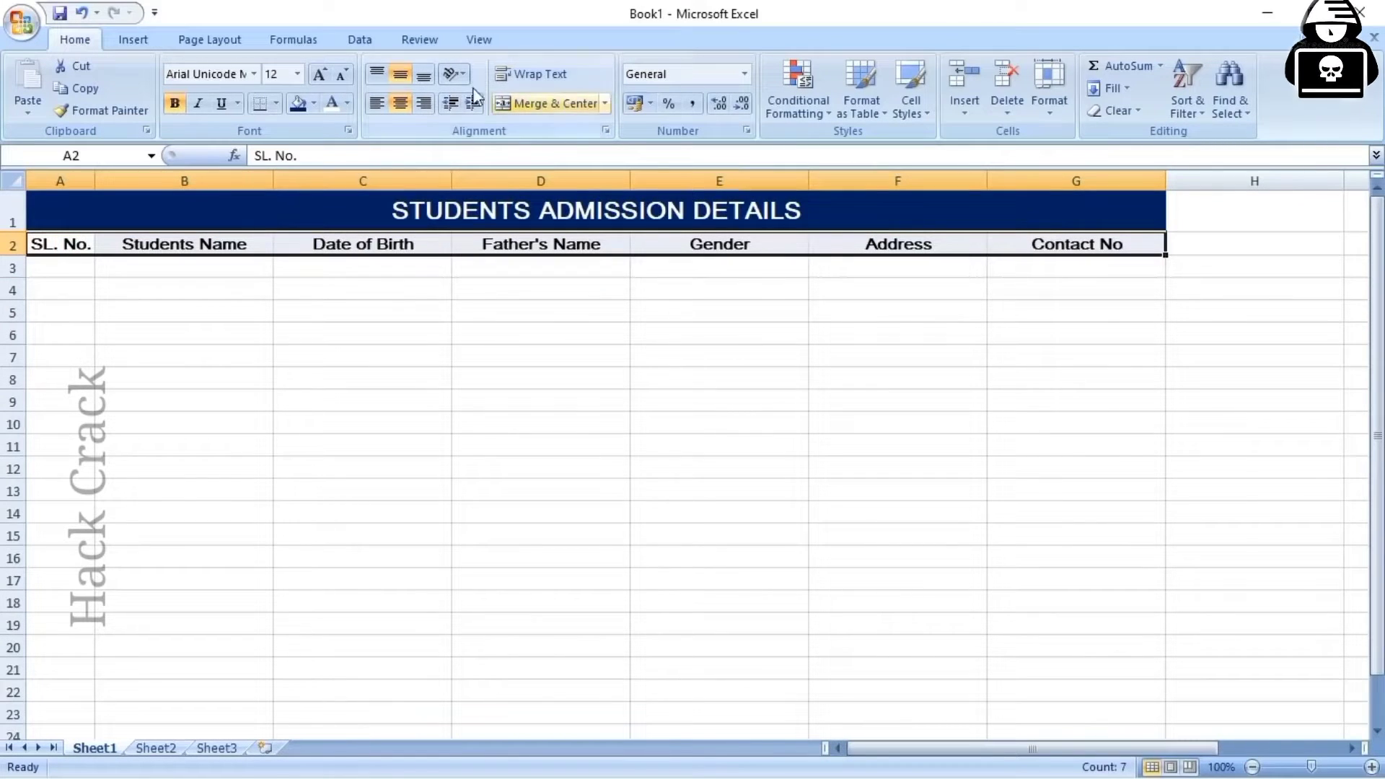
left_click(313, 103)
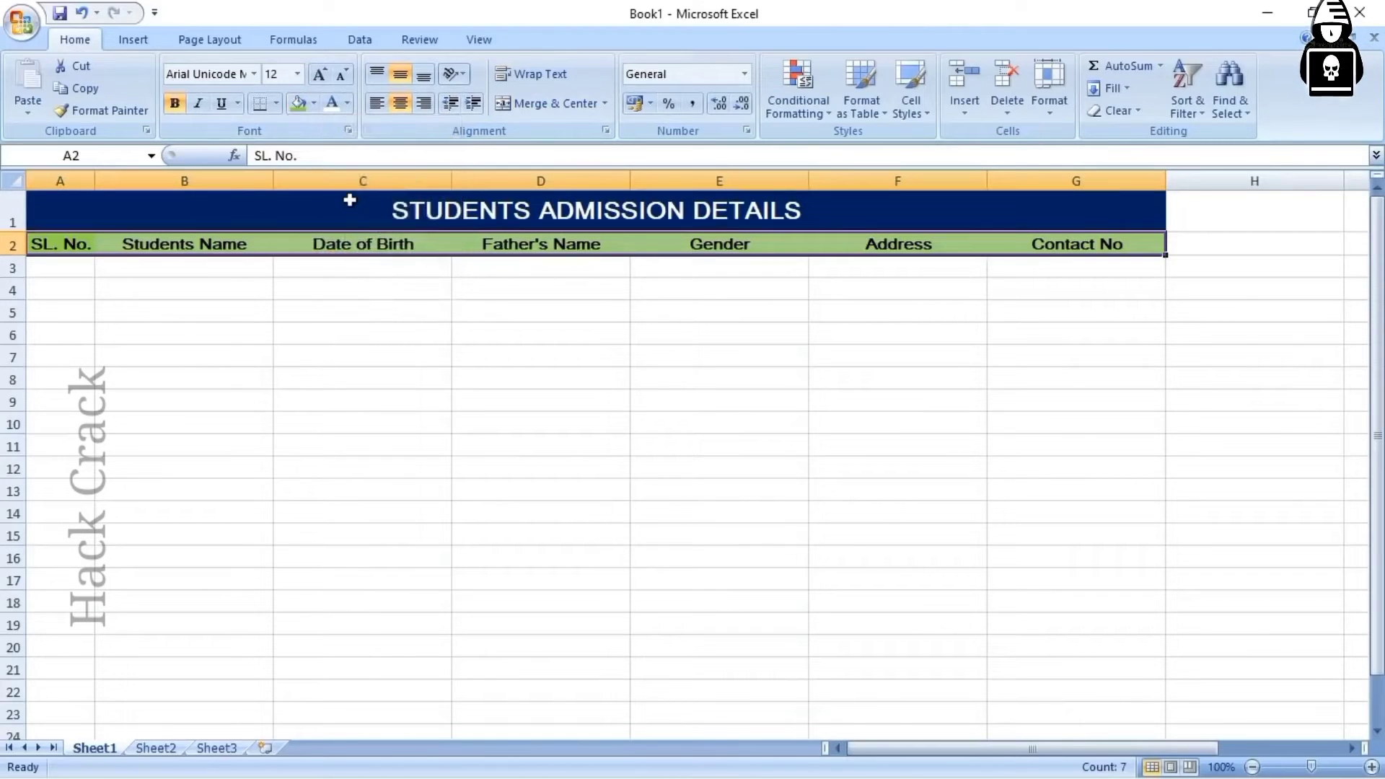
left_click(407, 393)
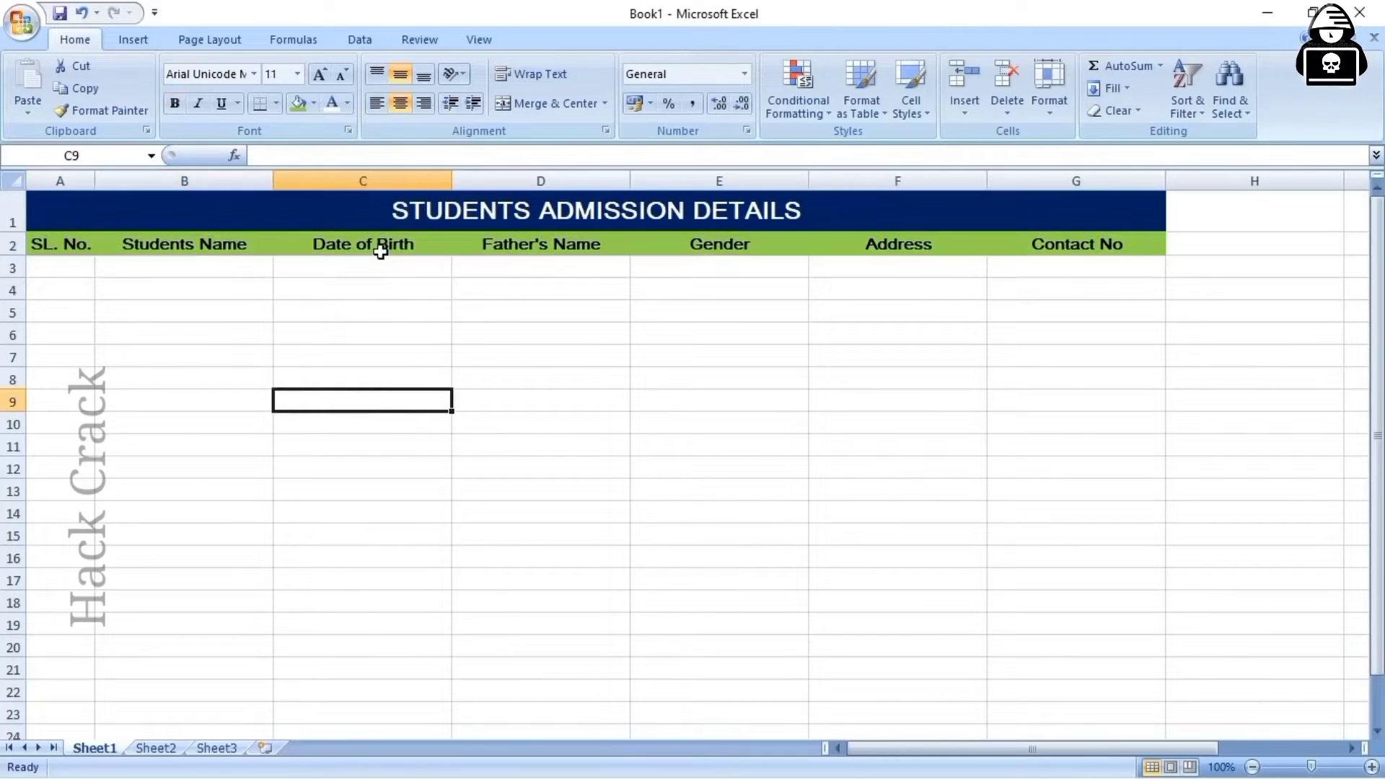
left_click(376, 217)
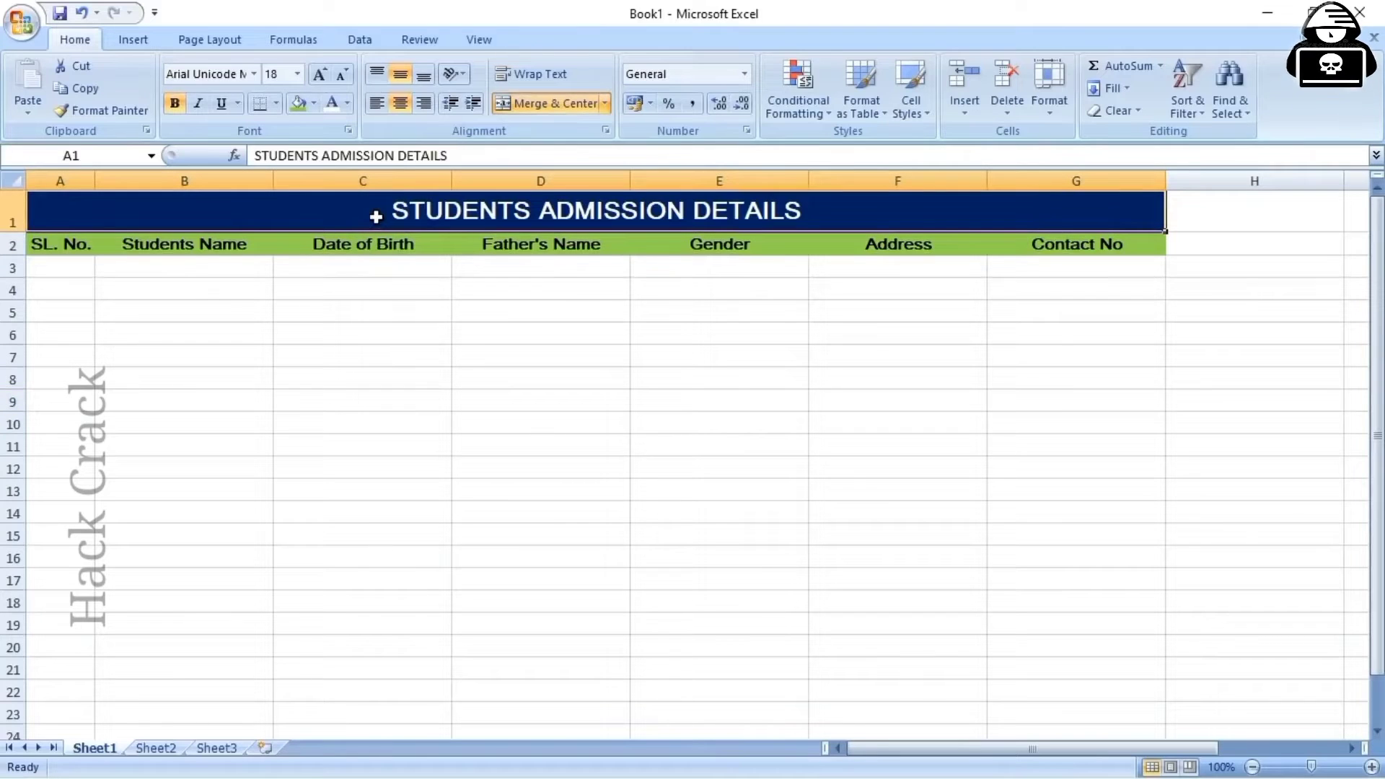
Apply All Borders to the table range A1:G23.
left_click_drag(376, 216, 393, 723)
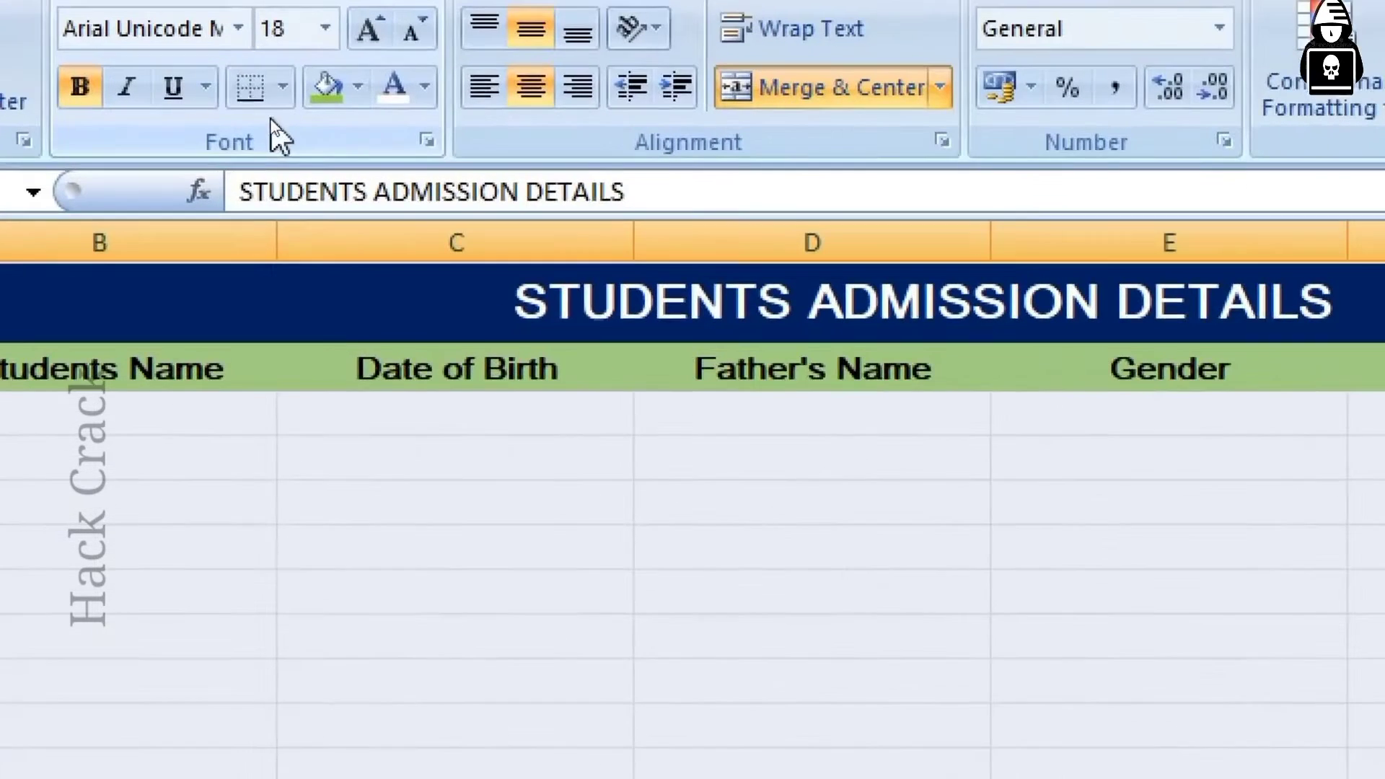
left_click(275, 104)
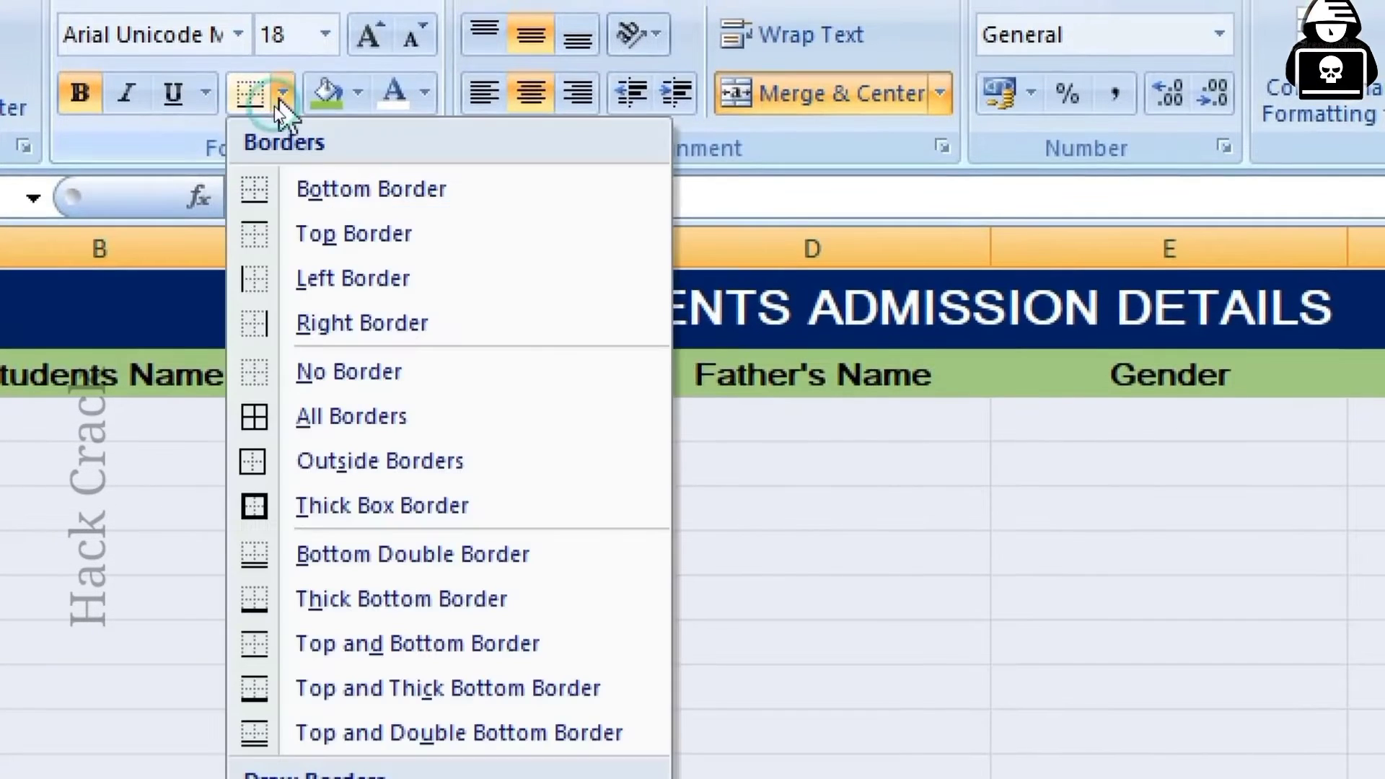
left_click(289, 412)
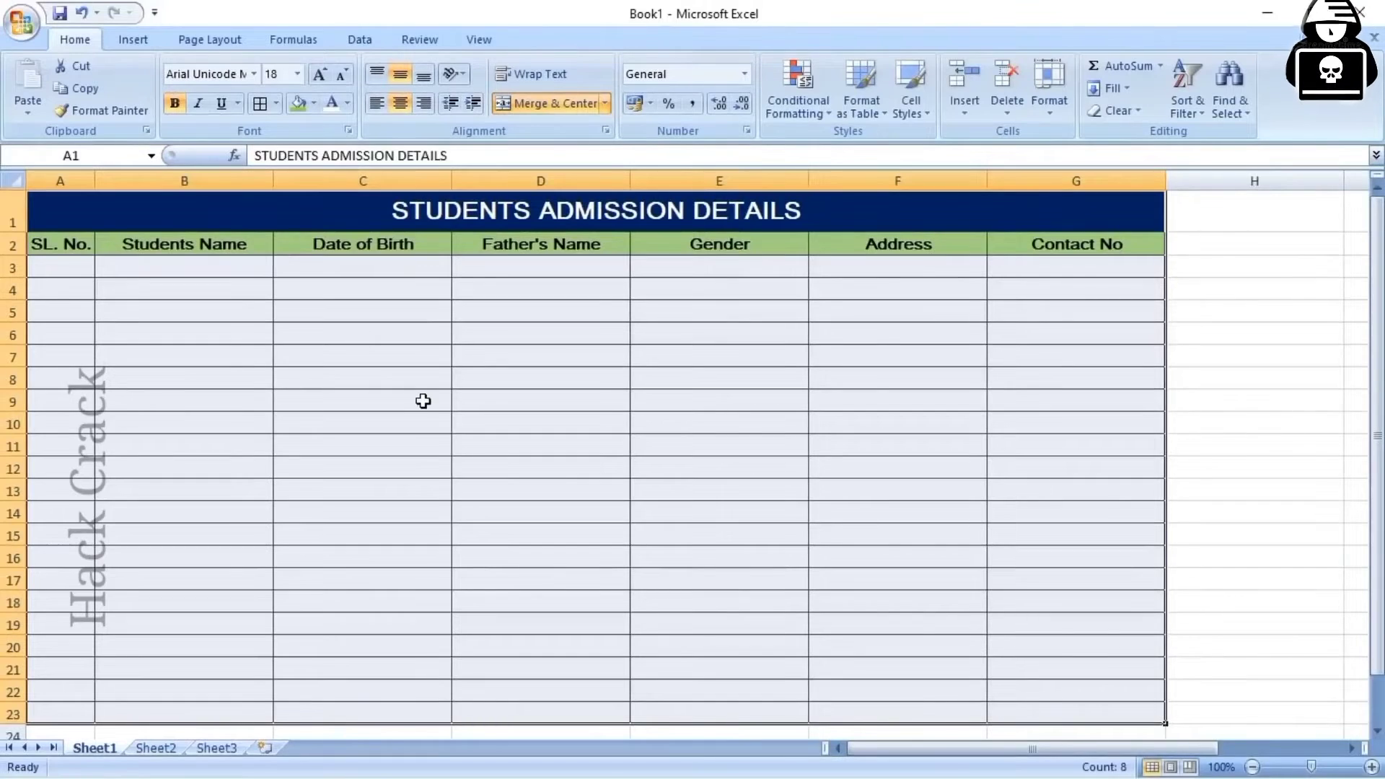
left_click(423, 401)
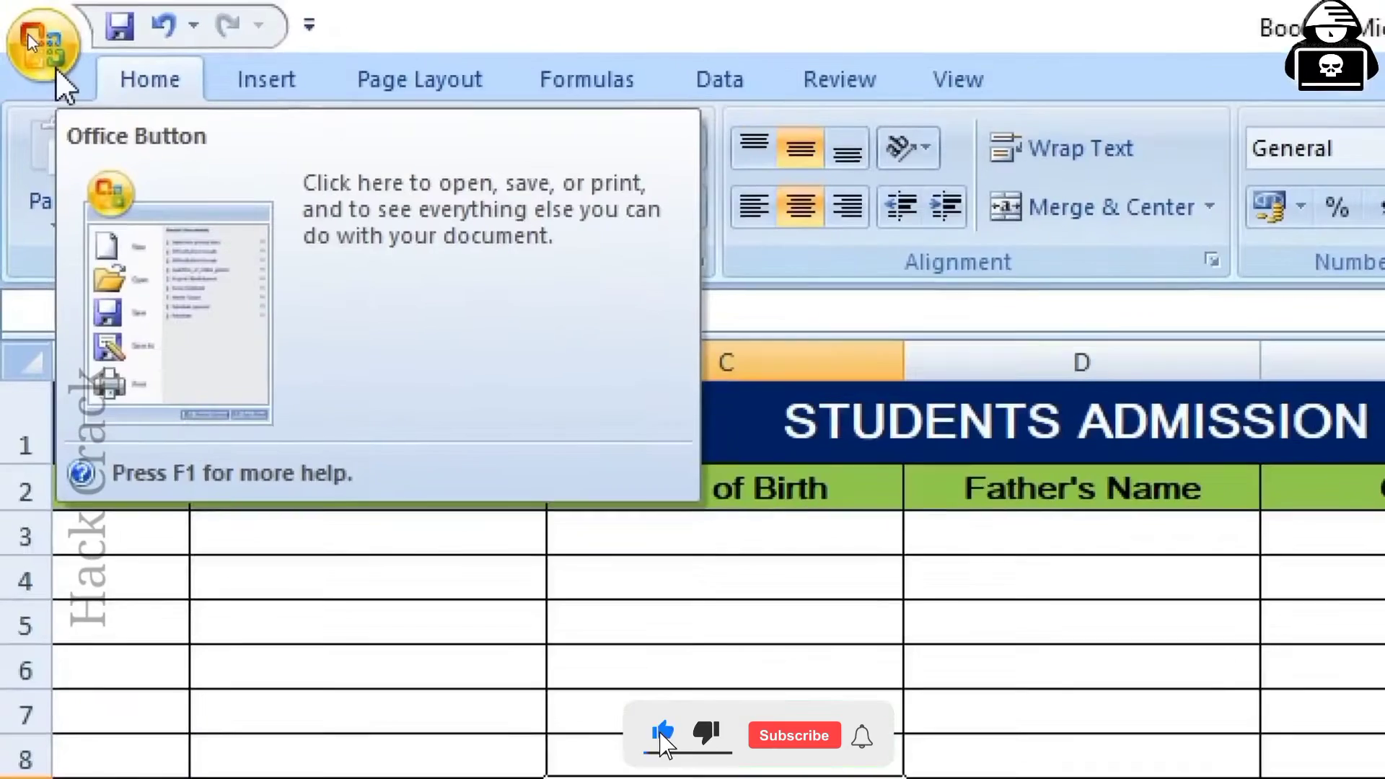
In Excel Options, go to Customize and list All Commands.
left_click(32, 42)
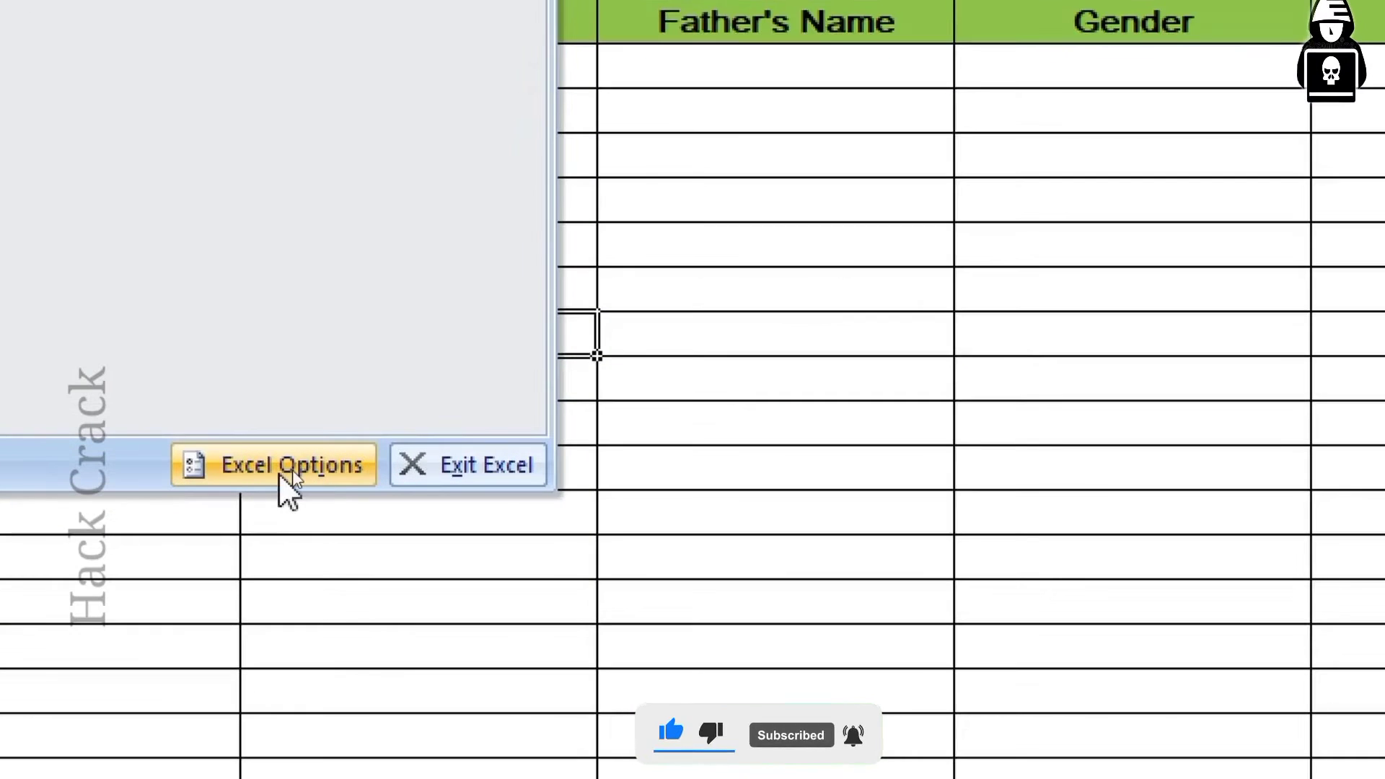
left_click(292, 469)
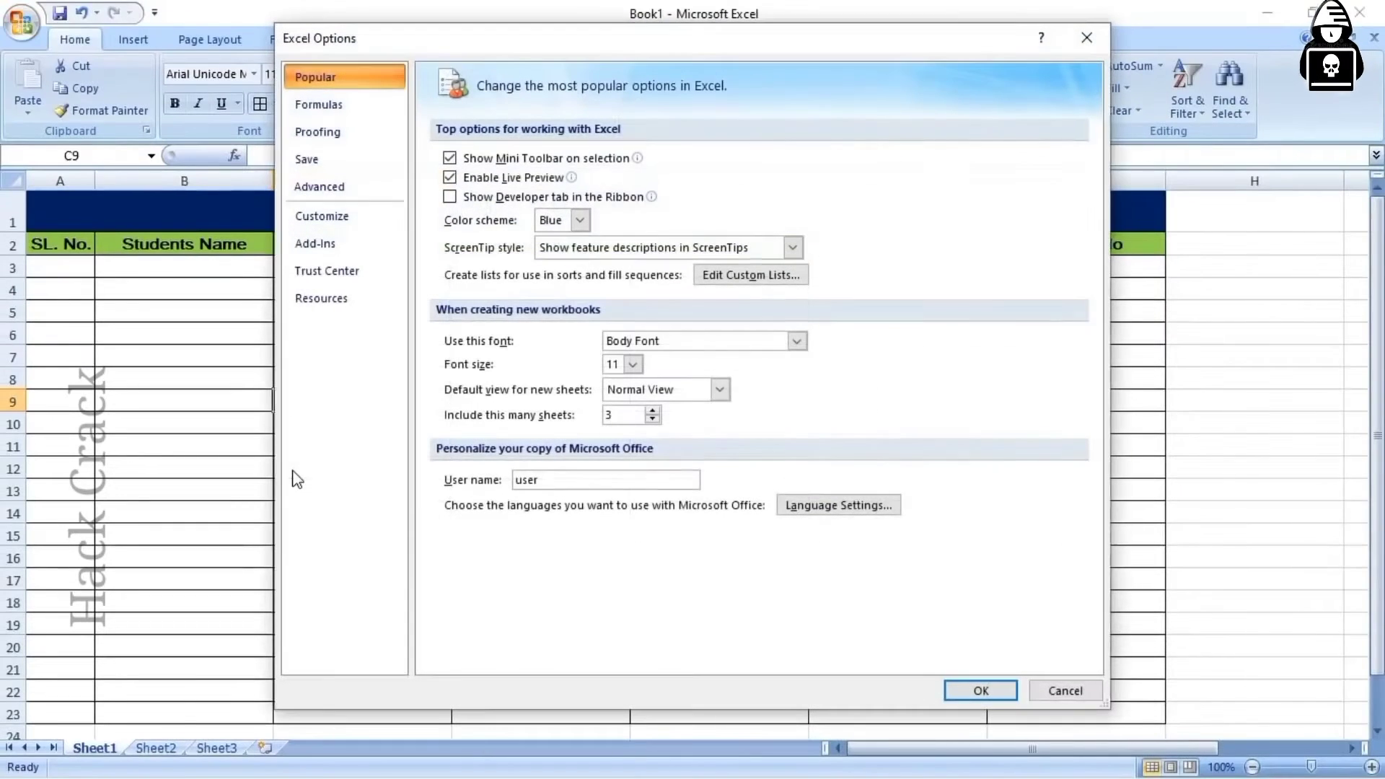
left_click(372, 233)
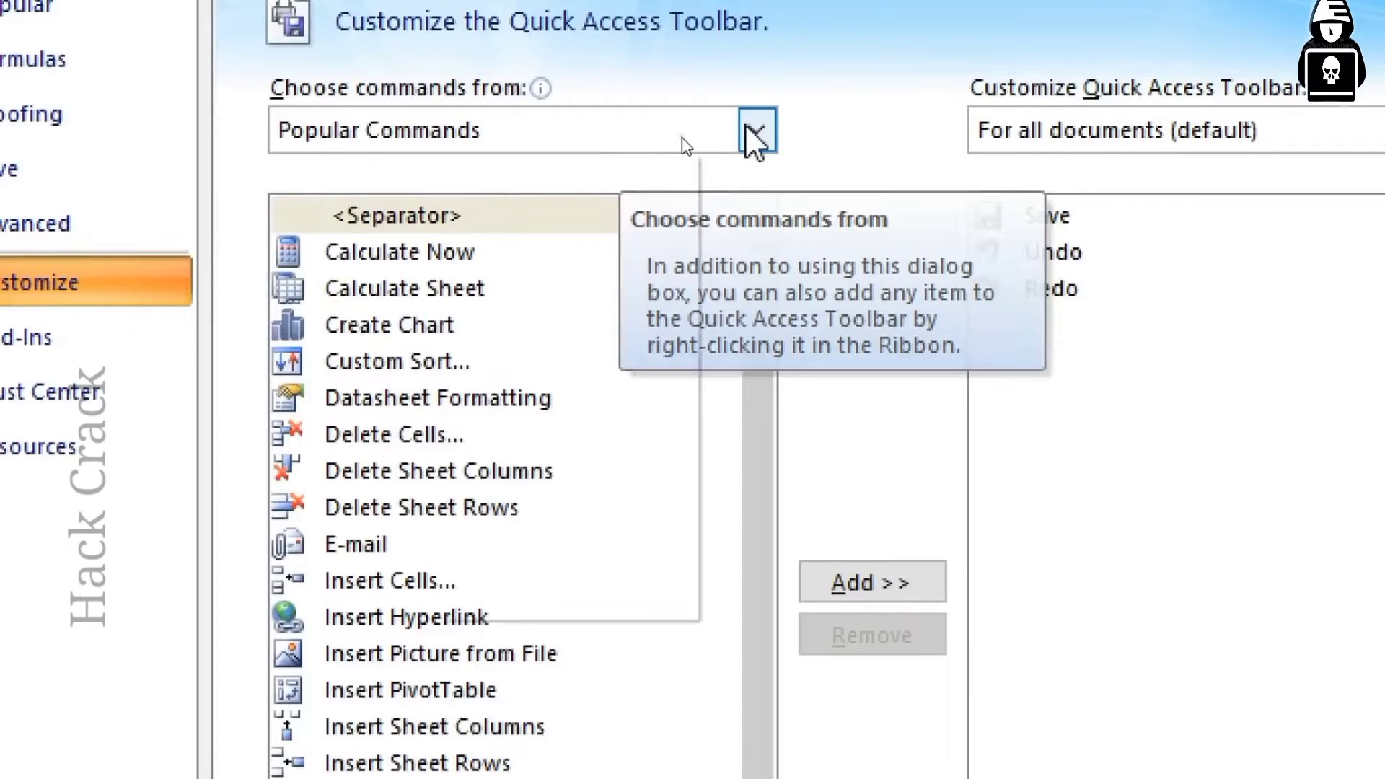
left_click(718, 135)
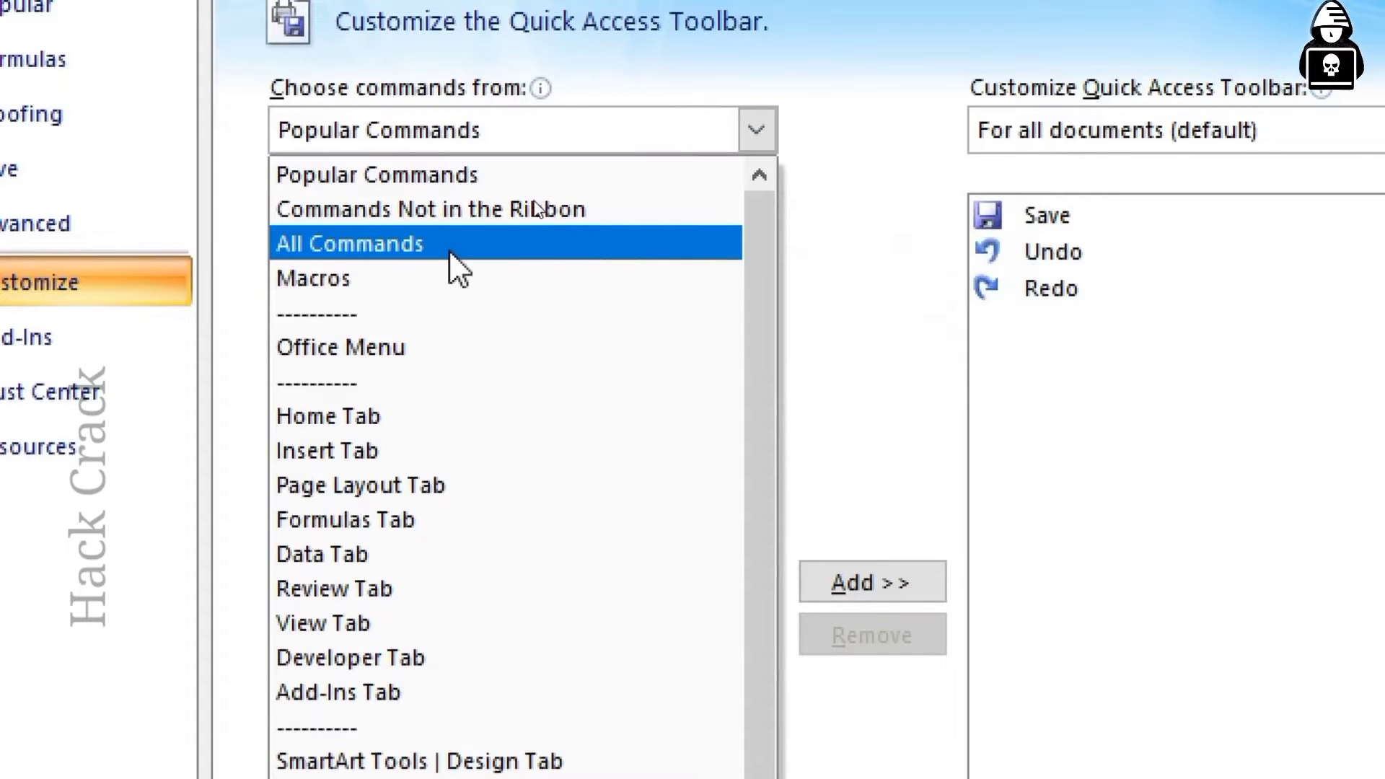
left_click(458, 270)
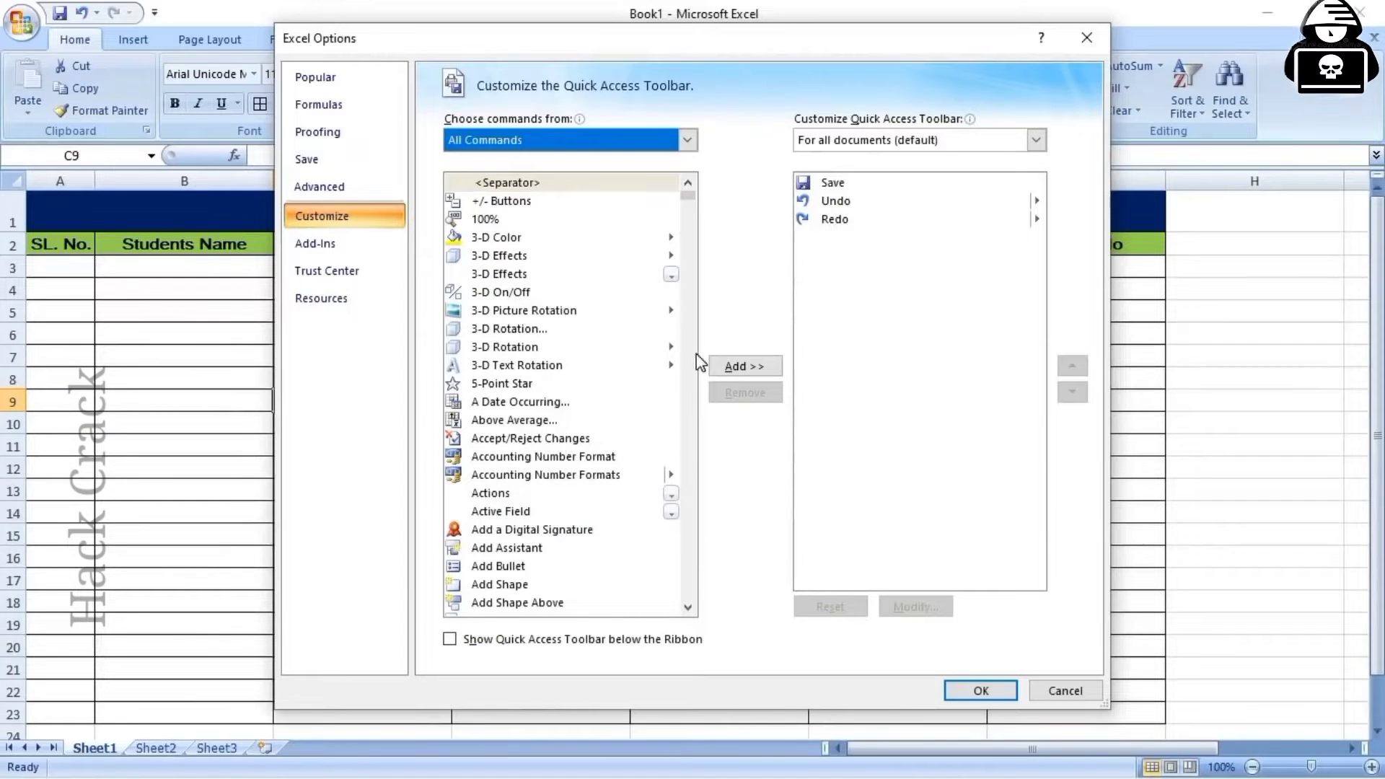
Add the Form... command to the Quick Access Toolbar and confirm with OK.
left_click(687, 607)
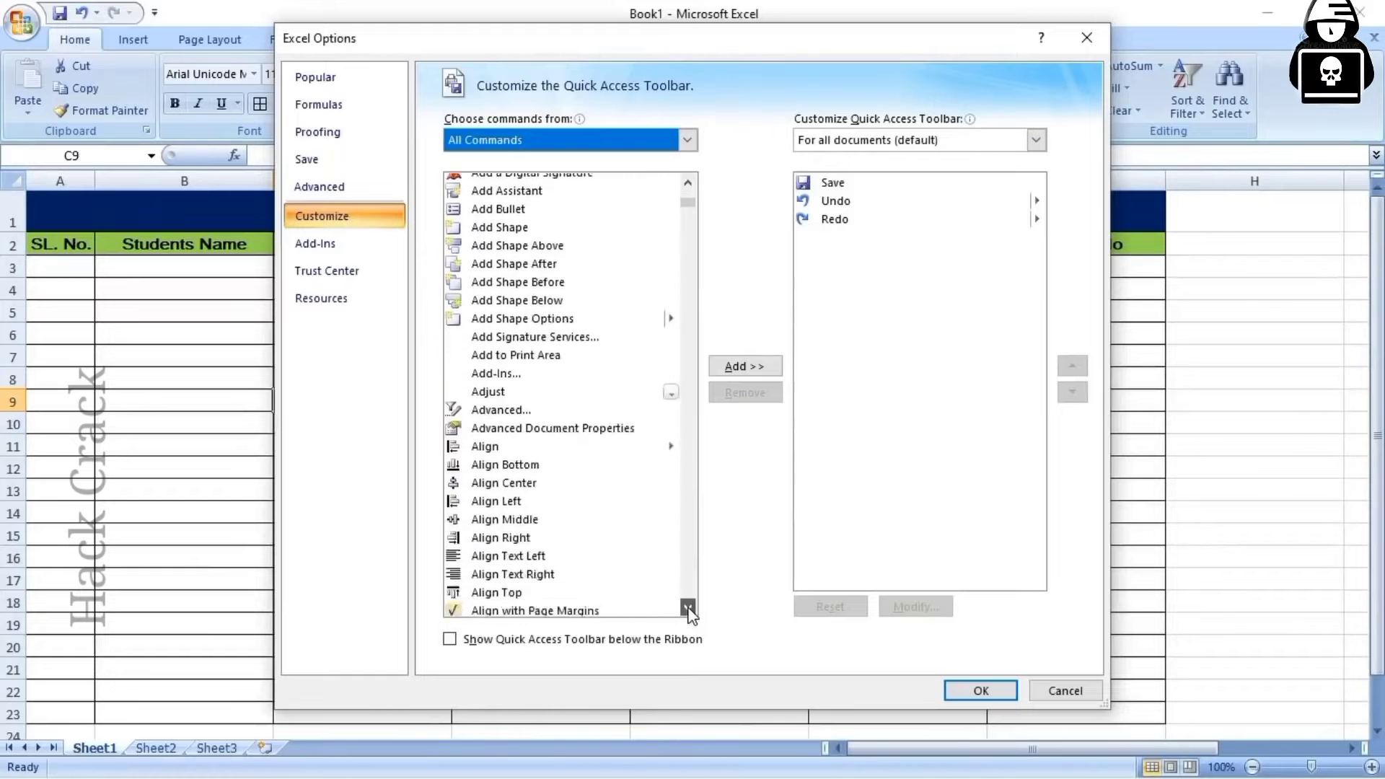
left_click(690, 612)
left_click_drag(690, 215, 697, 338)
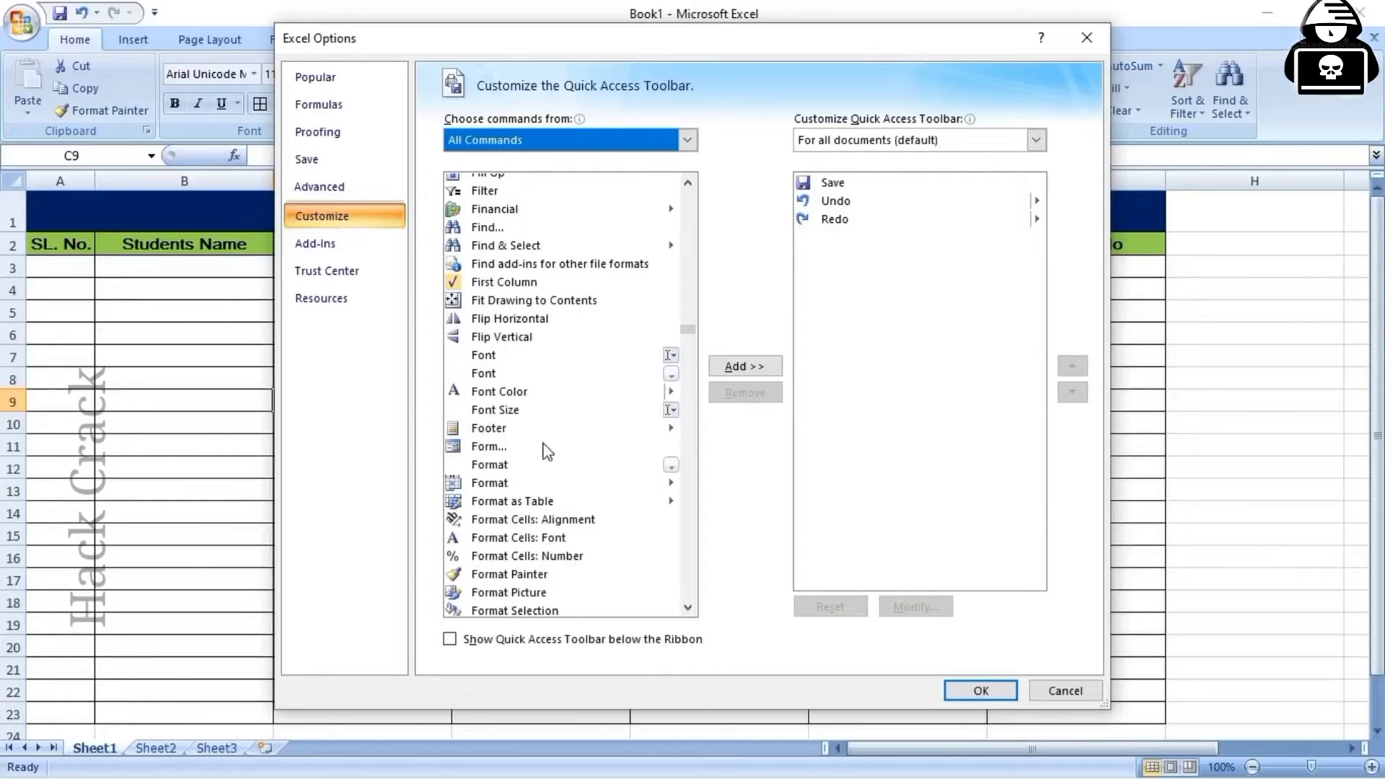
left_click(500, 447)
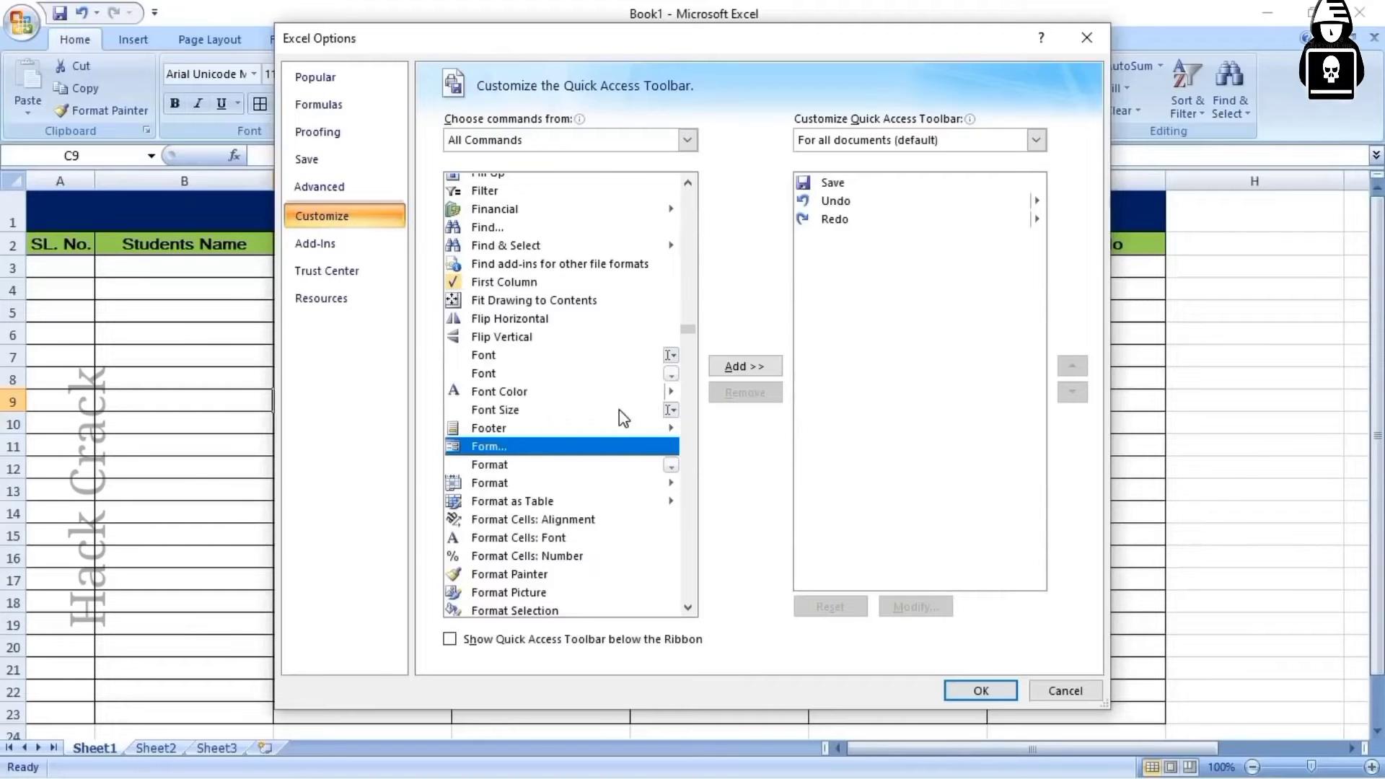
left_click(724, 368)
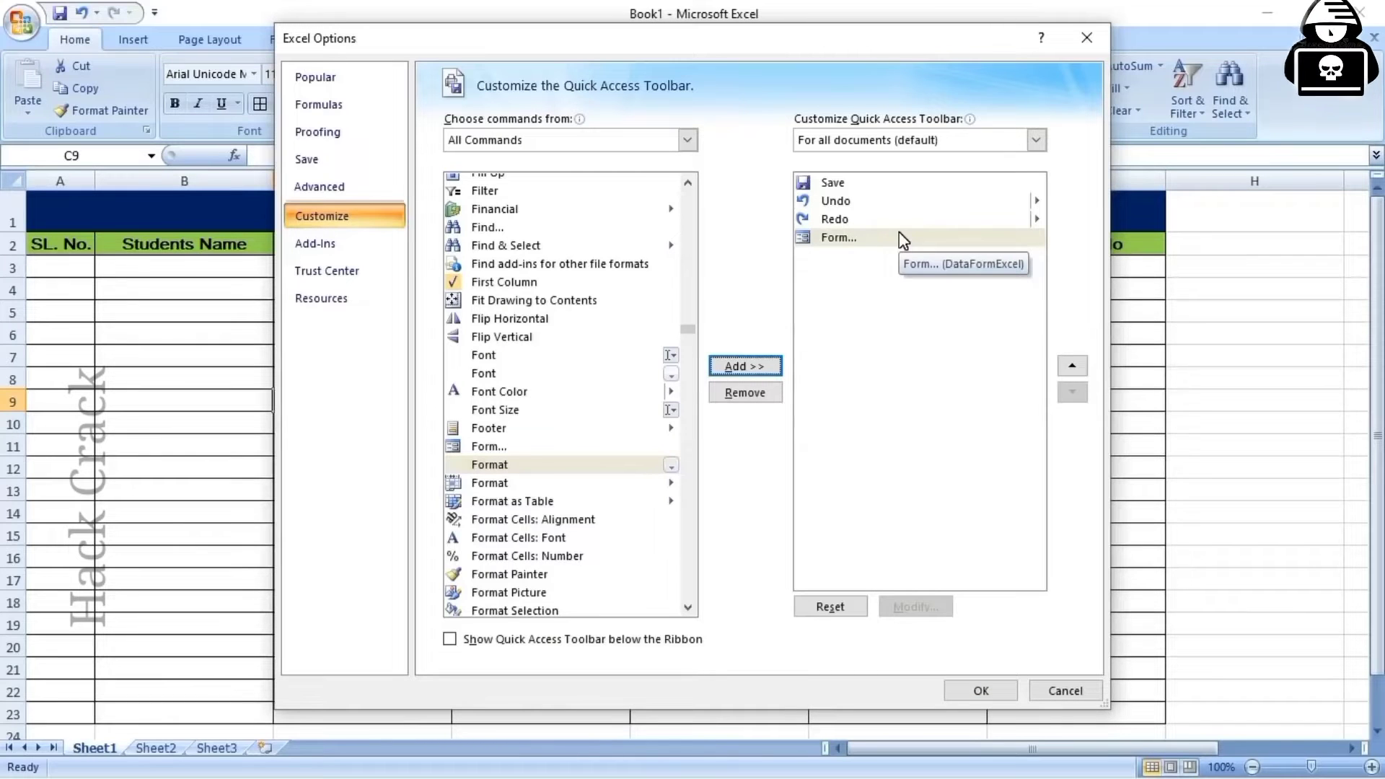
left_click(979, 691)
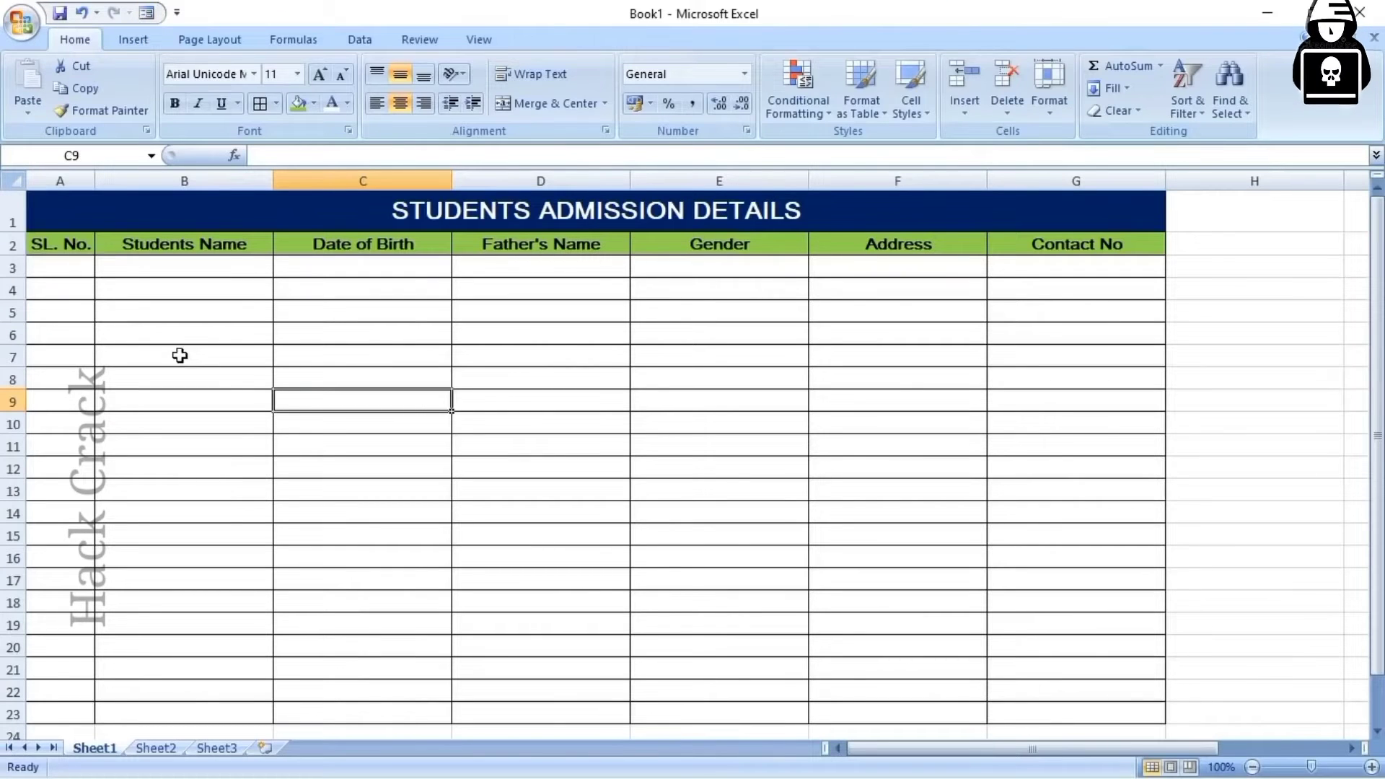
Enter 1 and 2 in A3:A4 and fill the series down to 21 in A23.
left_click(85, 251)
left_click(86, 266)
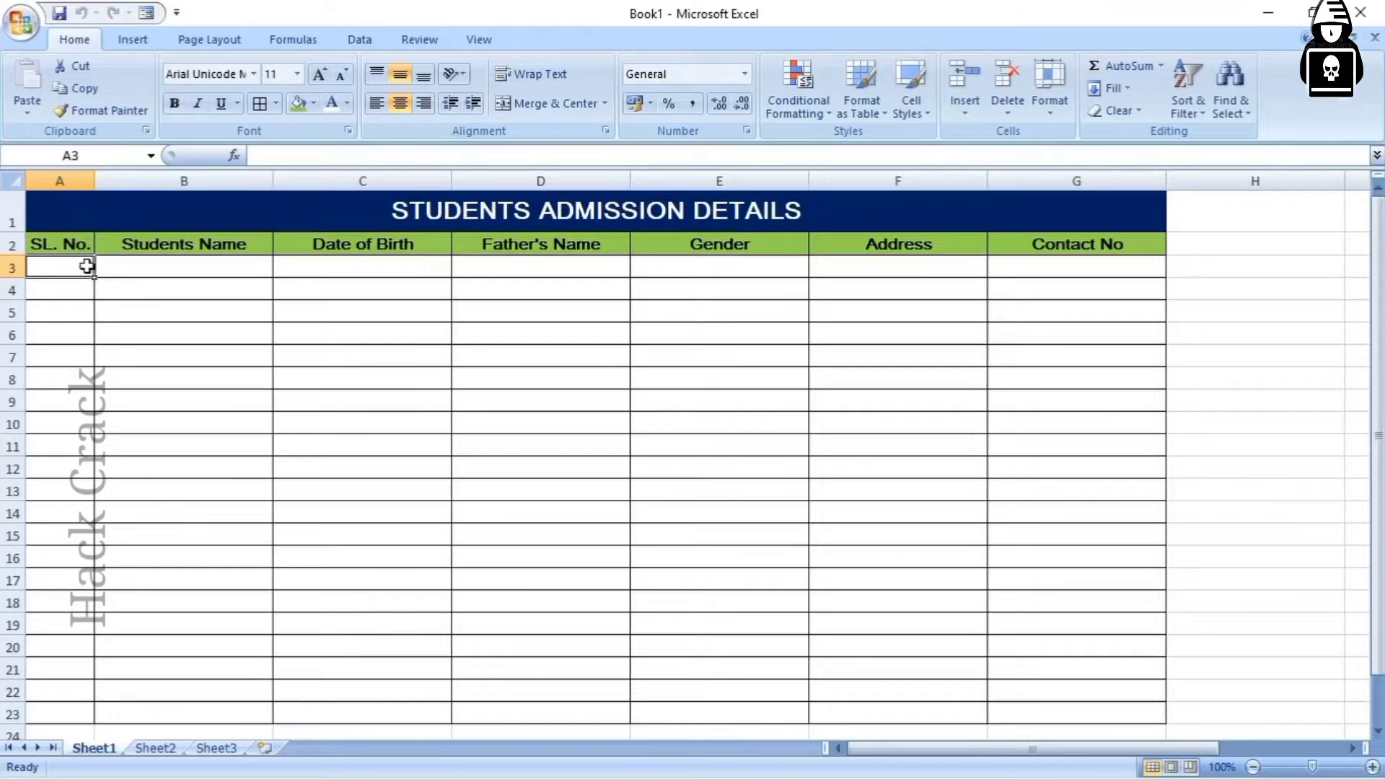
type("1")
key("Return")
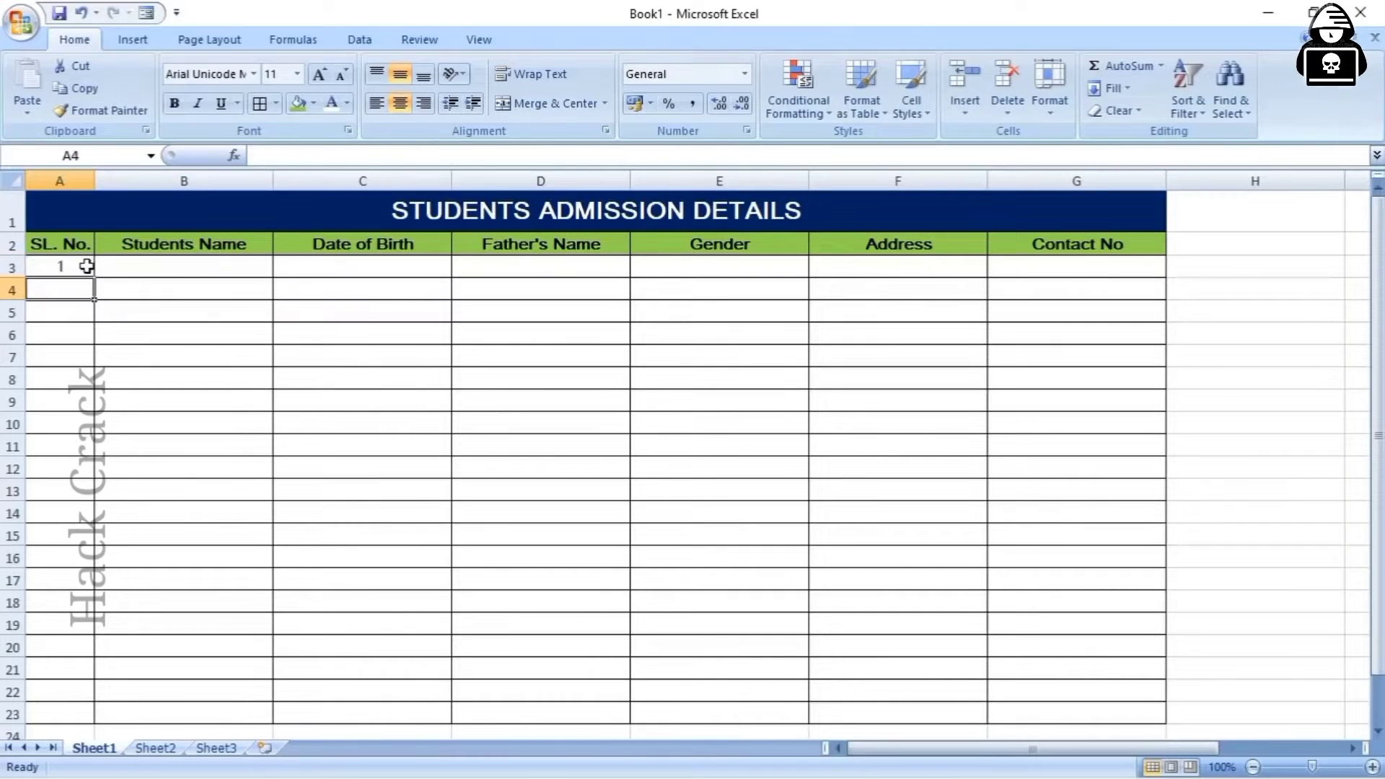
key("Return")
key("Up")
type("2")
key("Return")
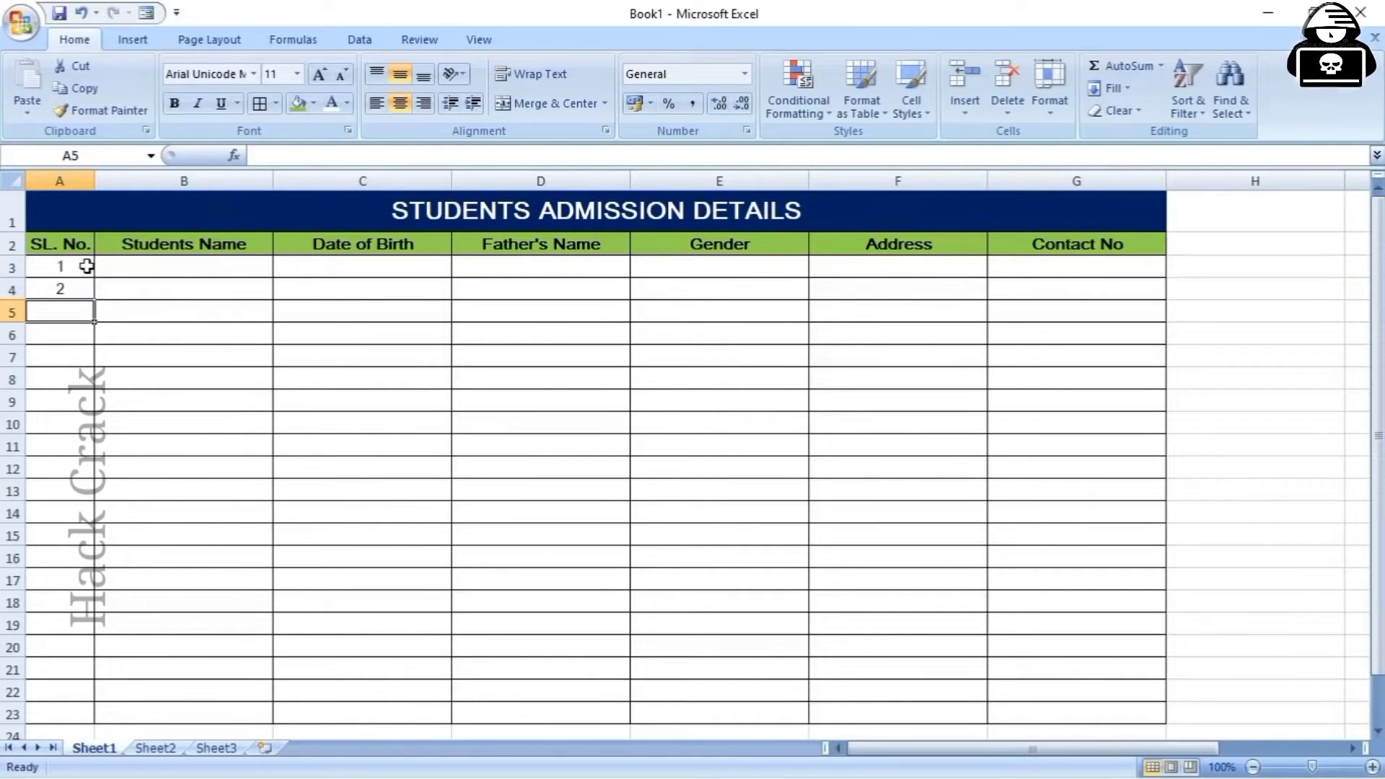
left_click_drag(87, 266, 86, 290)
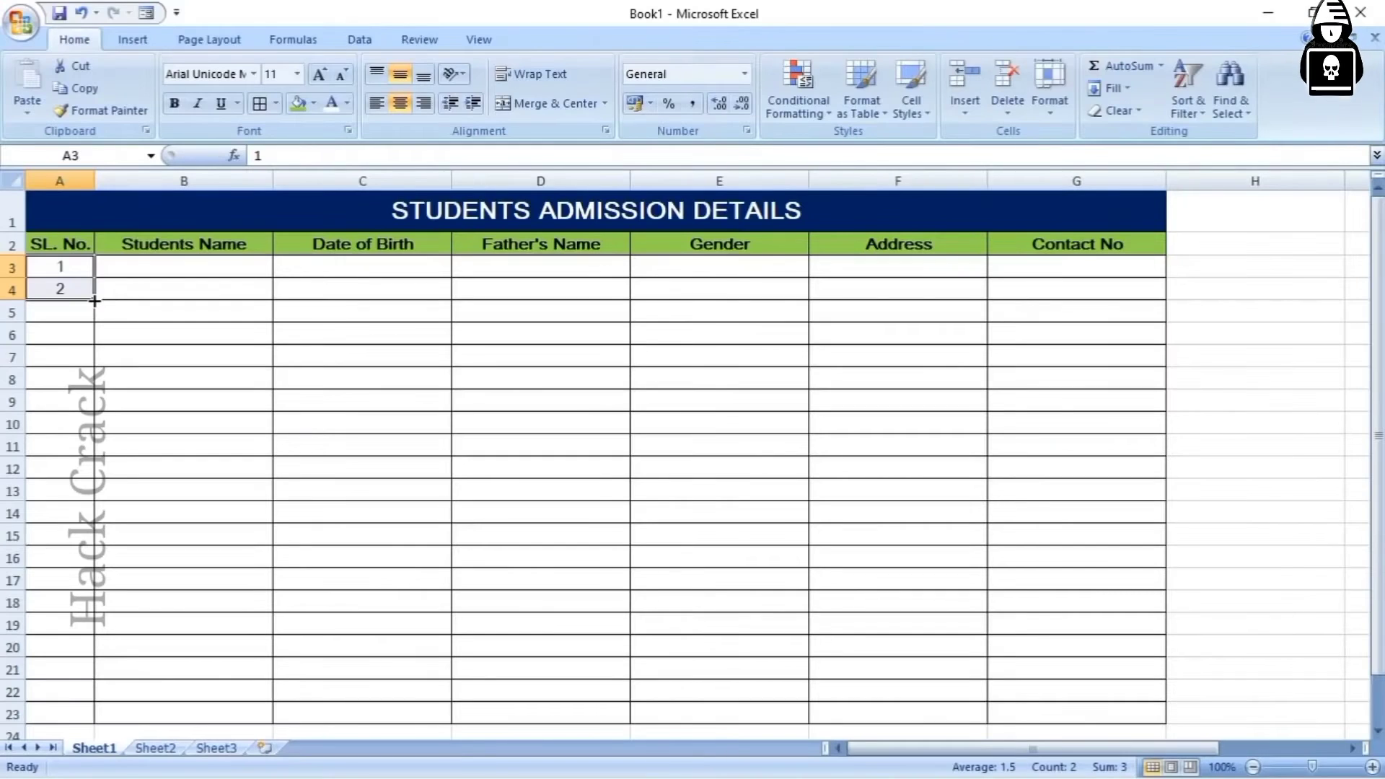
left_click_drag(95, 301, 104, 724)
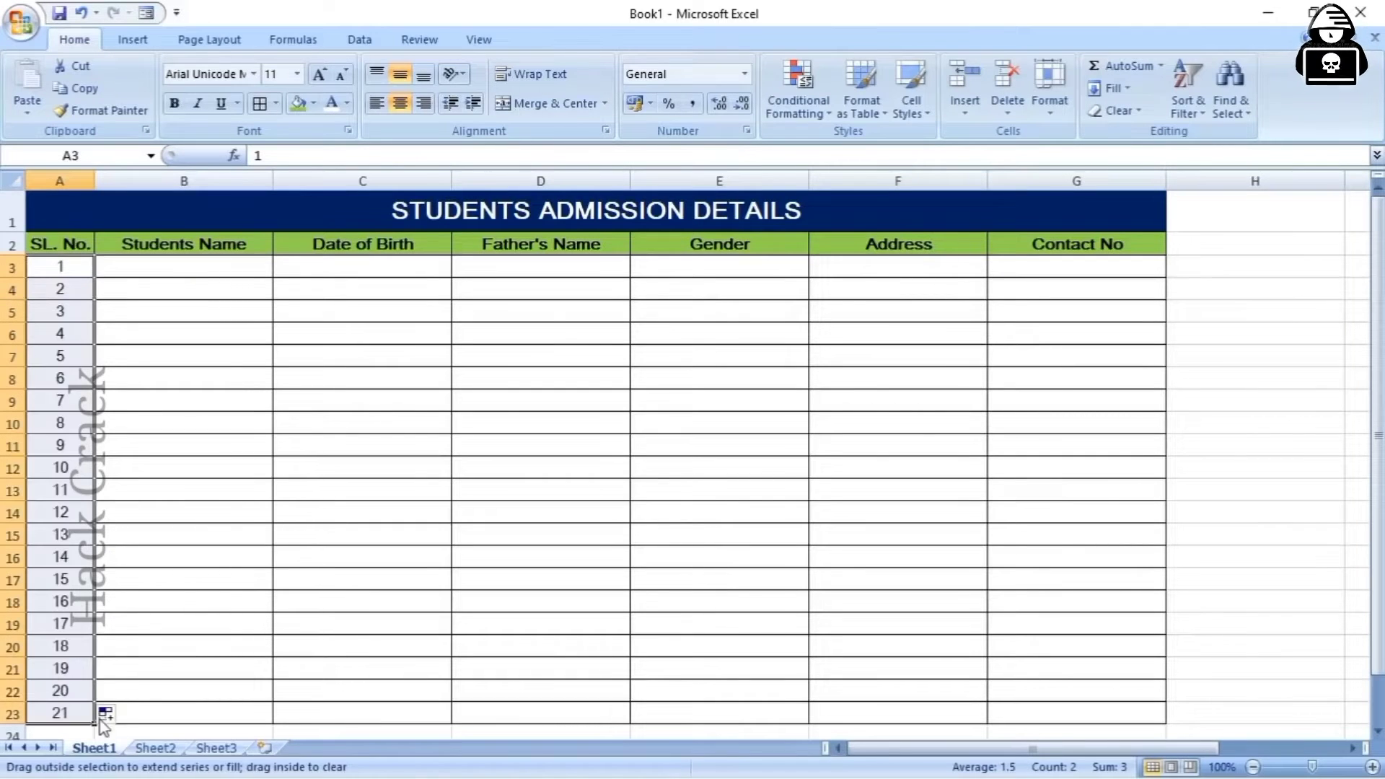
left_click(224, 284)
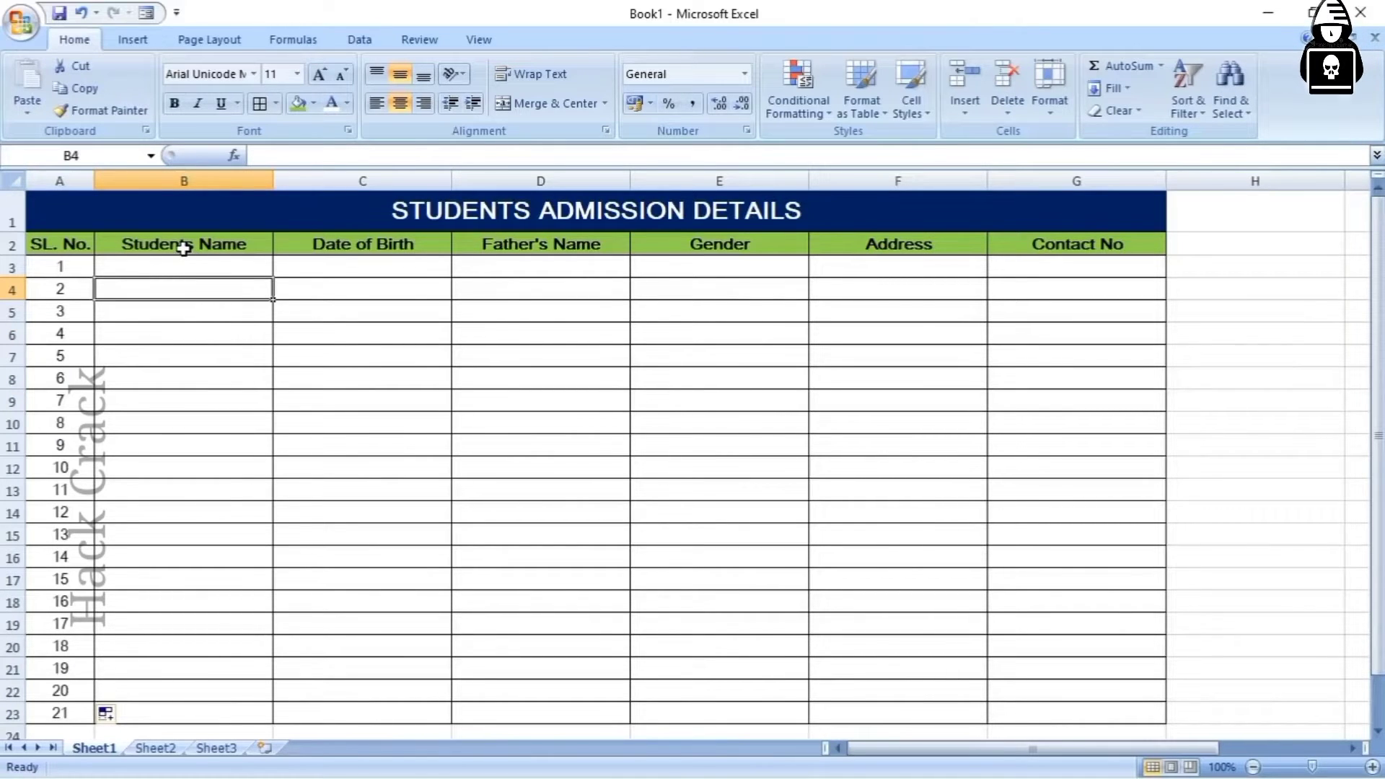
Open the Data Form on headers B2:G2, accepting the first row as column labels.
left_click_drag(184, 247, 1039, 254)
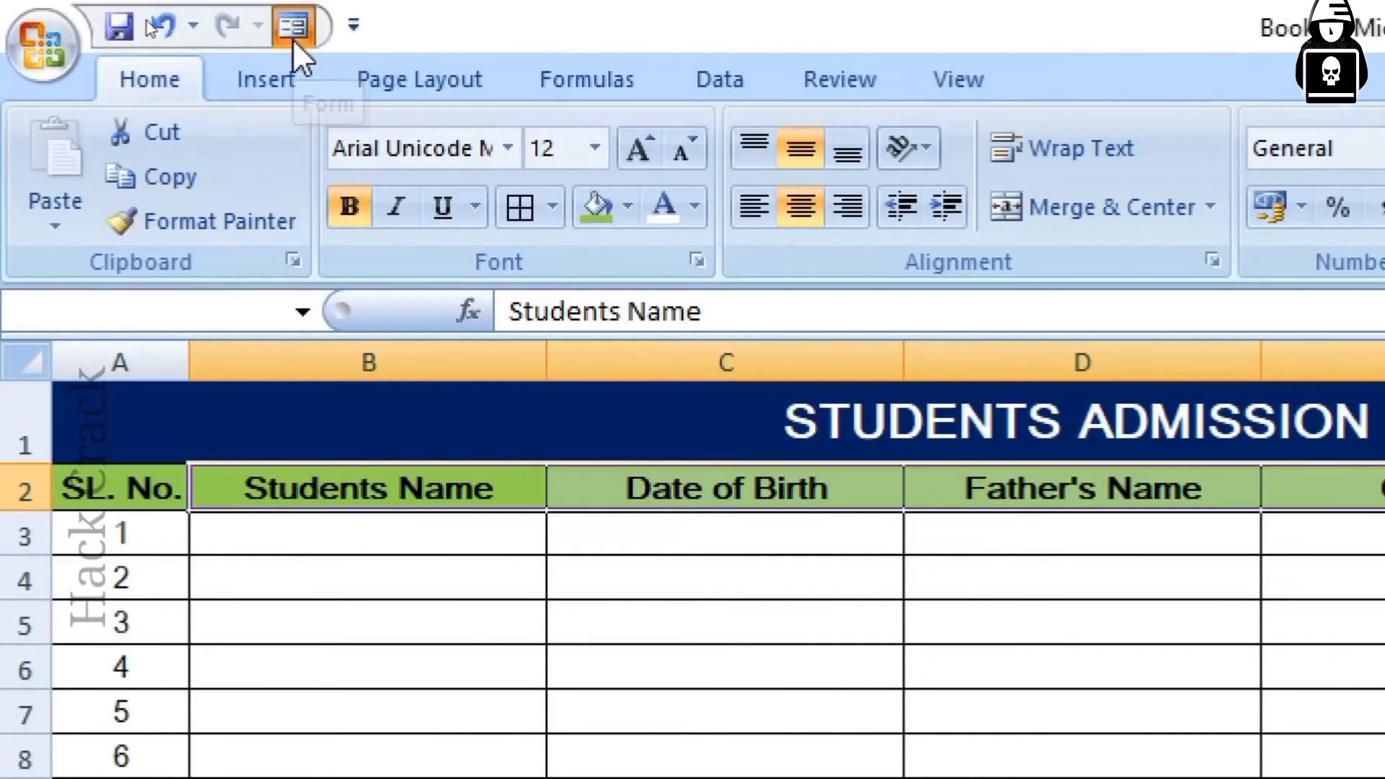
left_click(294, 38)
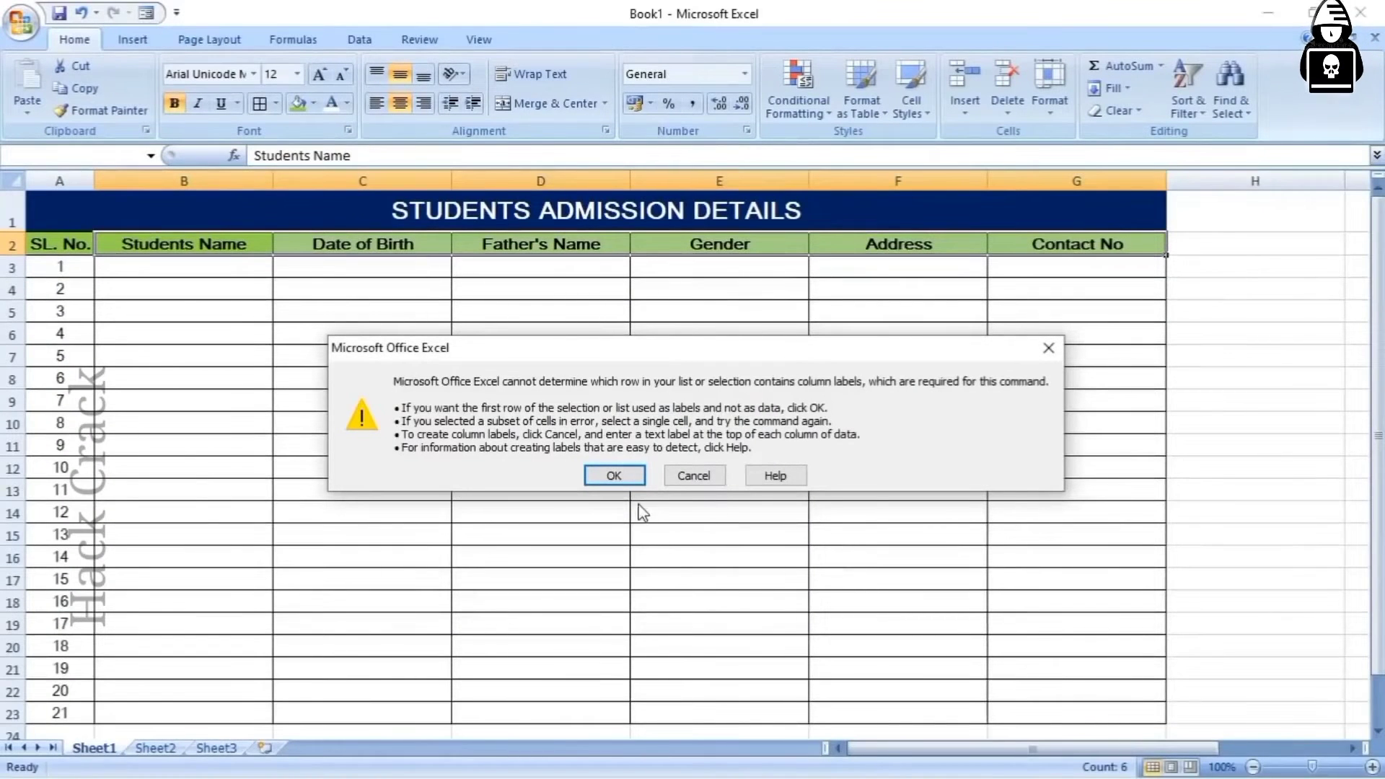
left_click(621, 479)
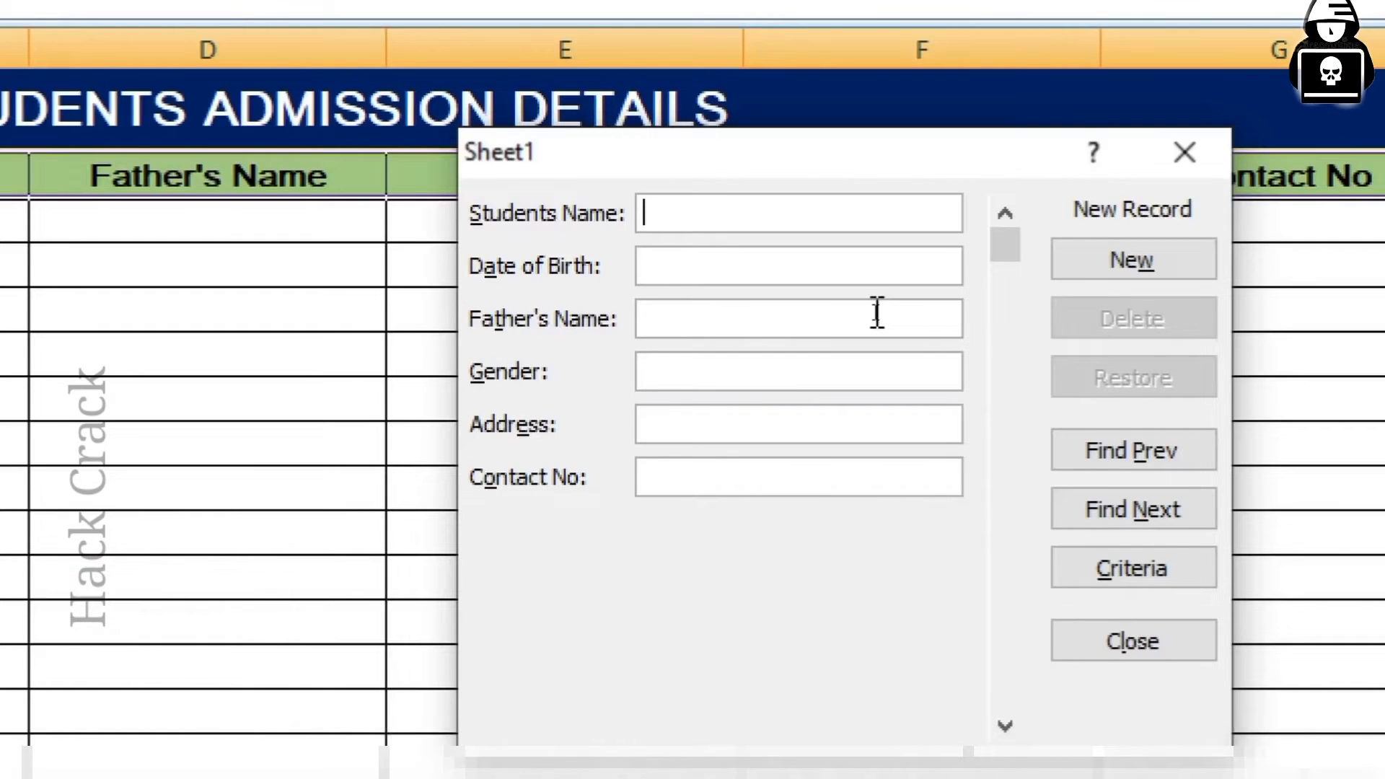
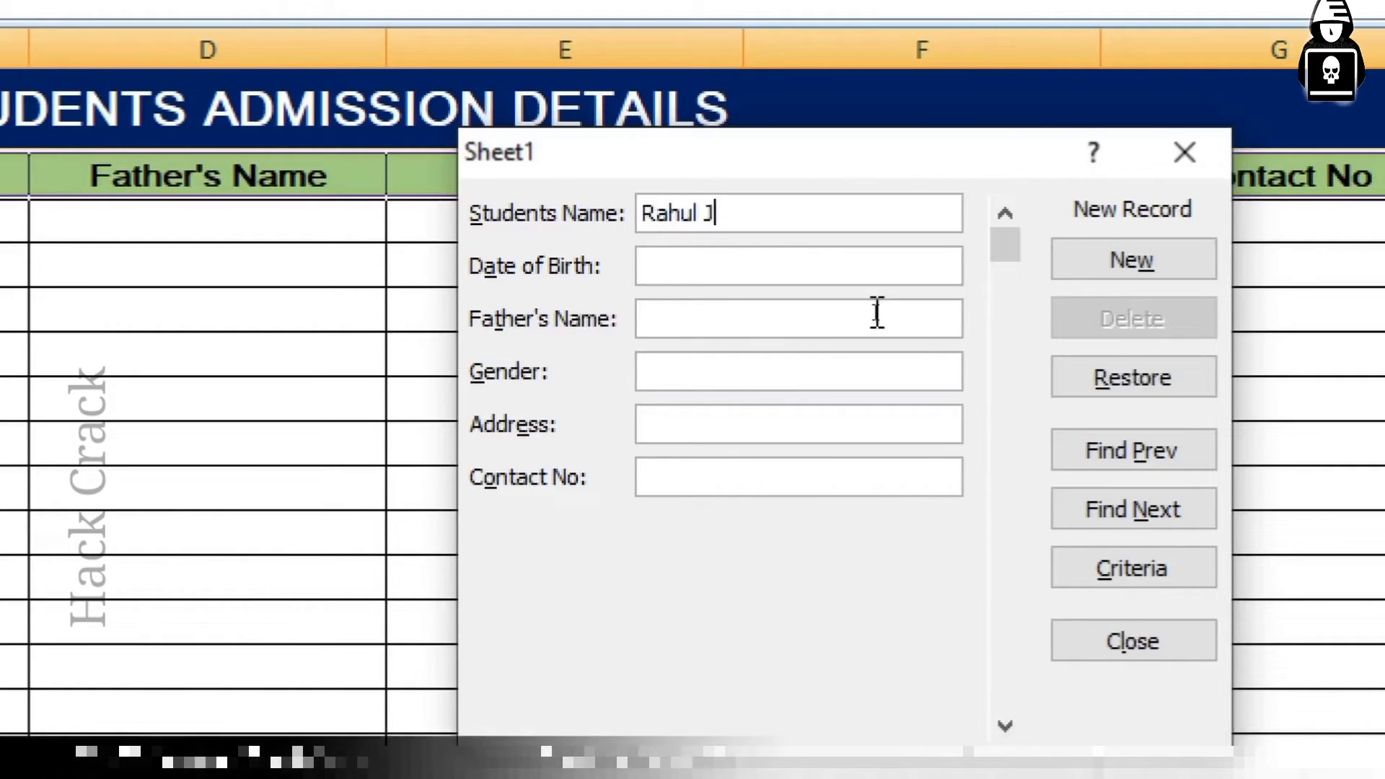
left_click(857, 261)
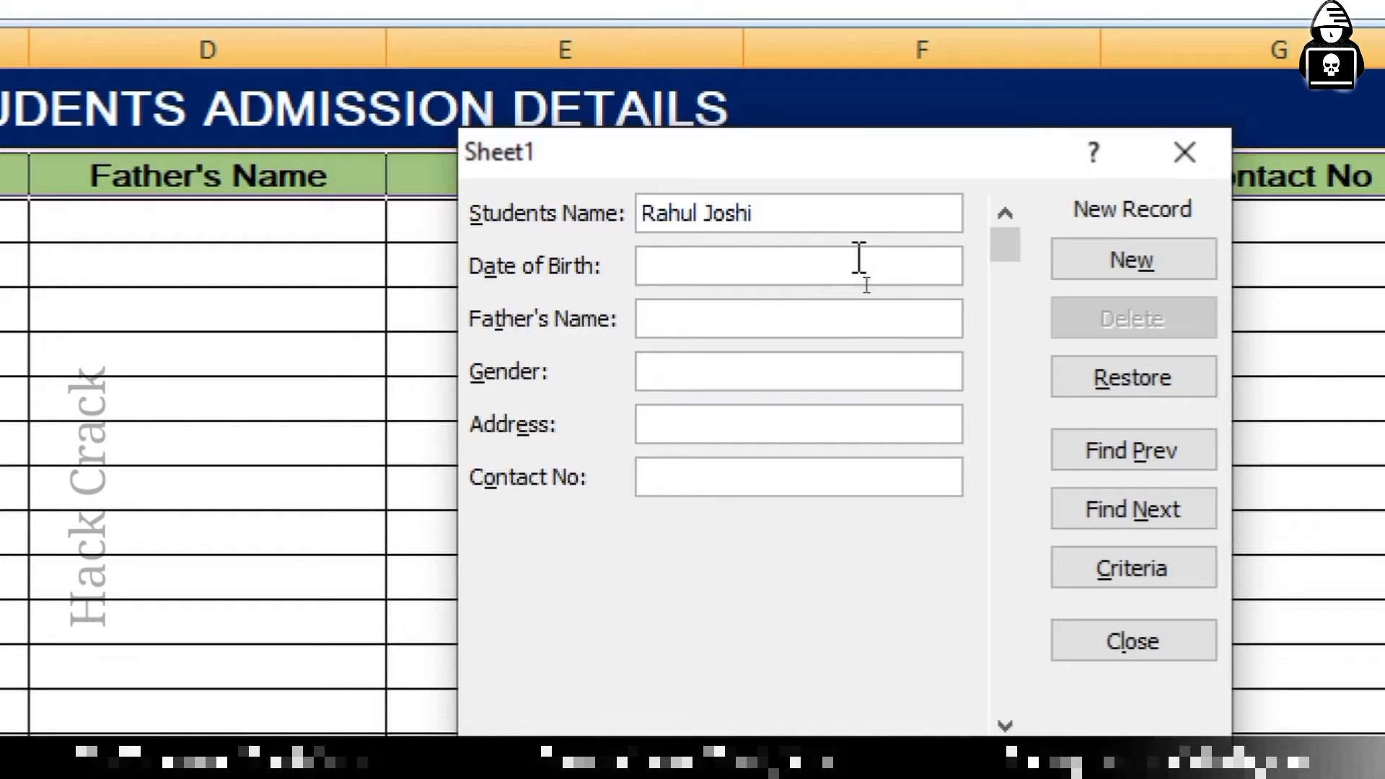
type("15.04.20")
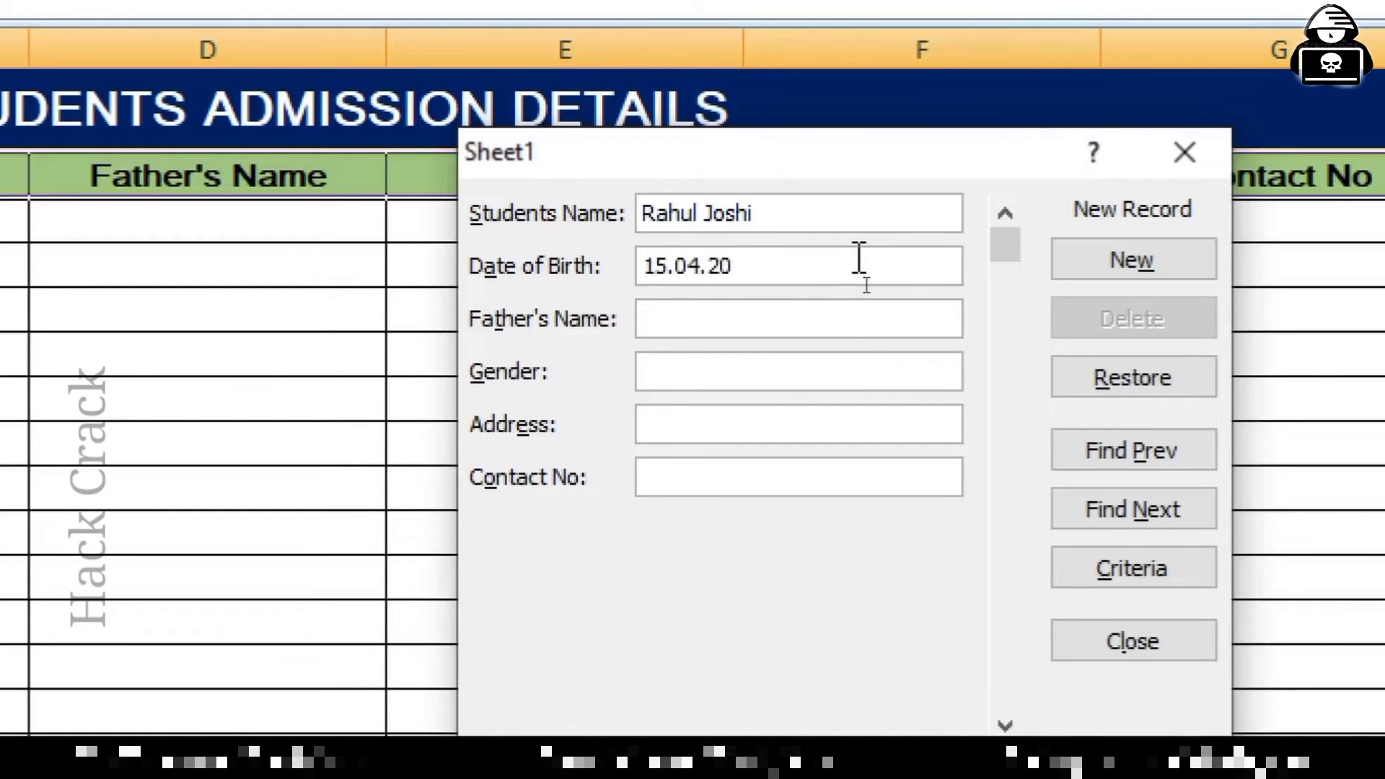
type("00")
key("Tab")
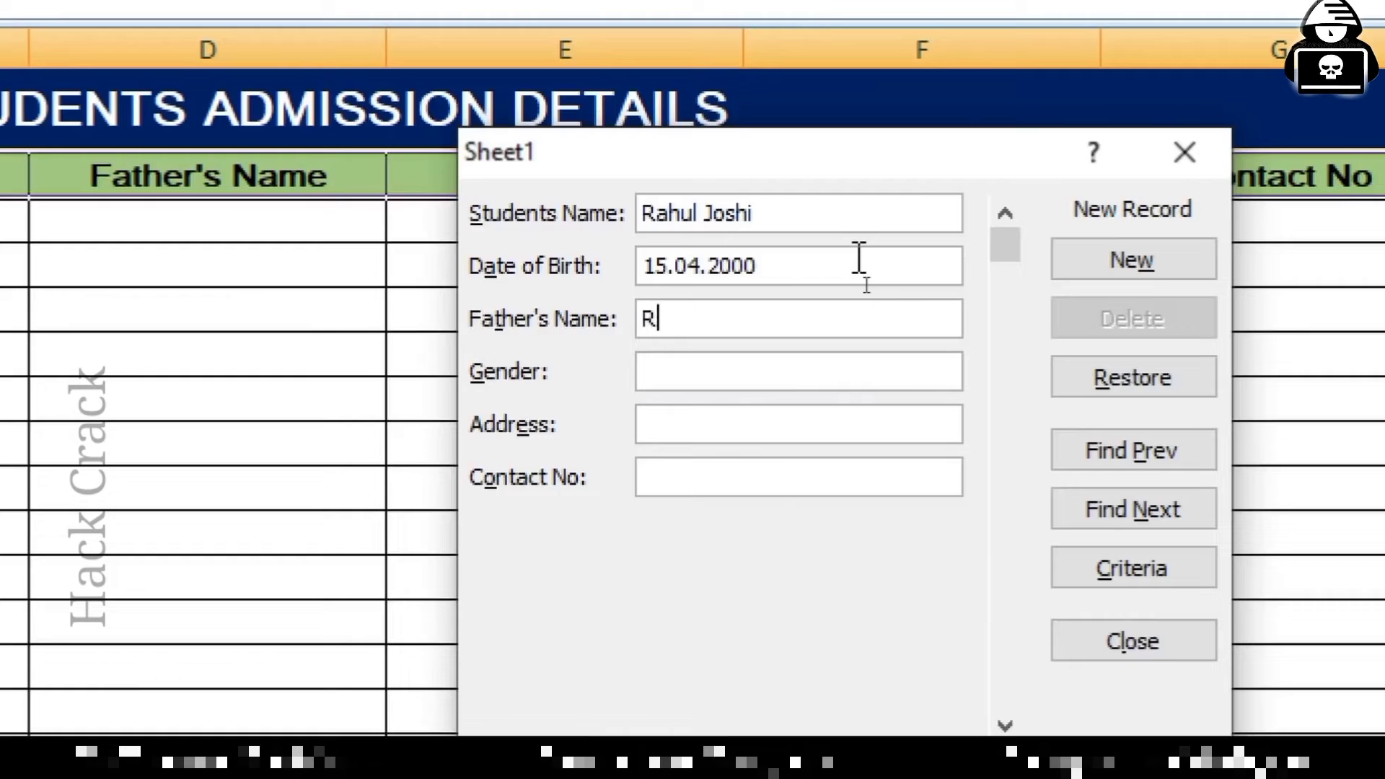
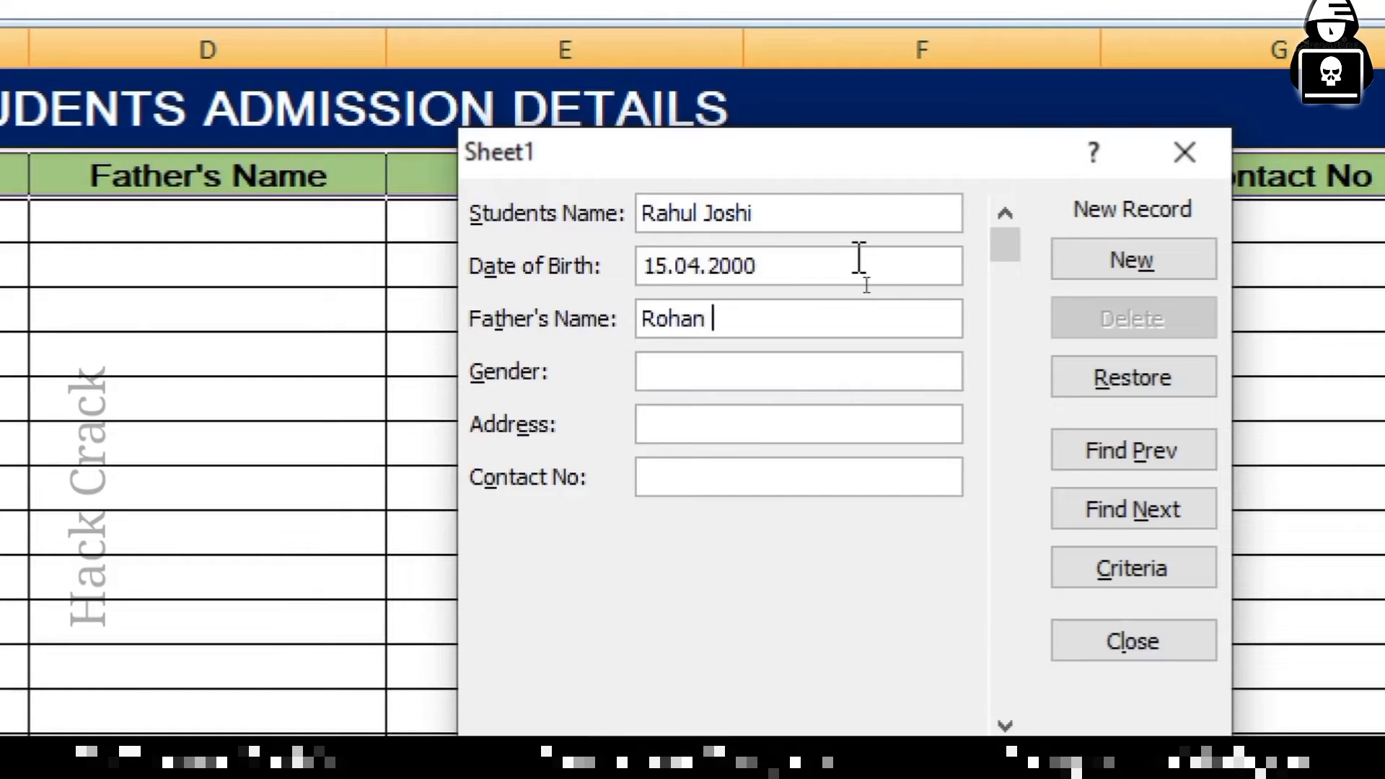
key("Tab")
type("Ma")
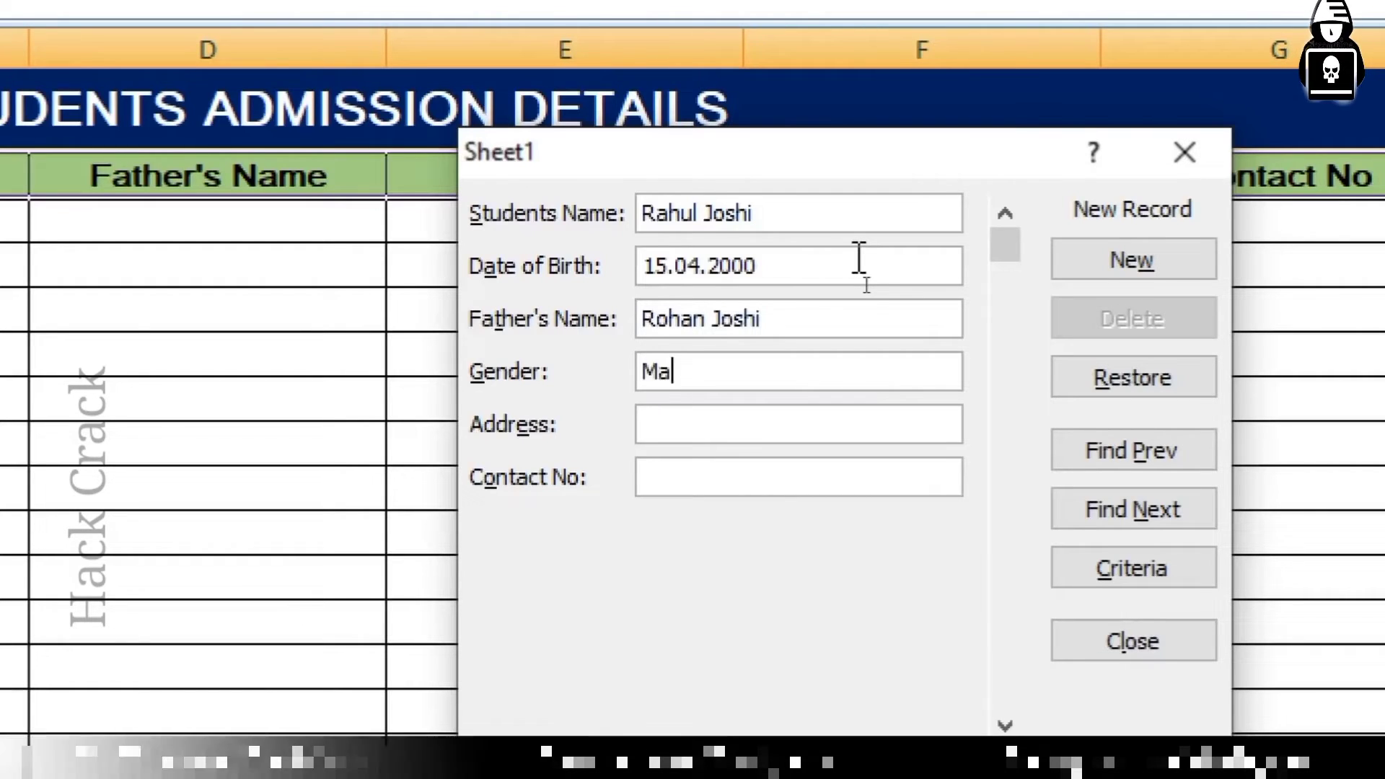
type("le")
key("Tab")
type("Kolkata Pritoria Street")
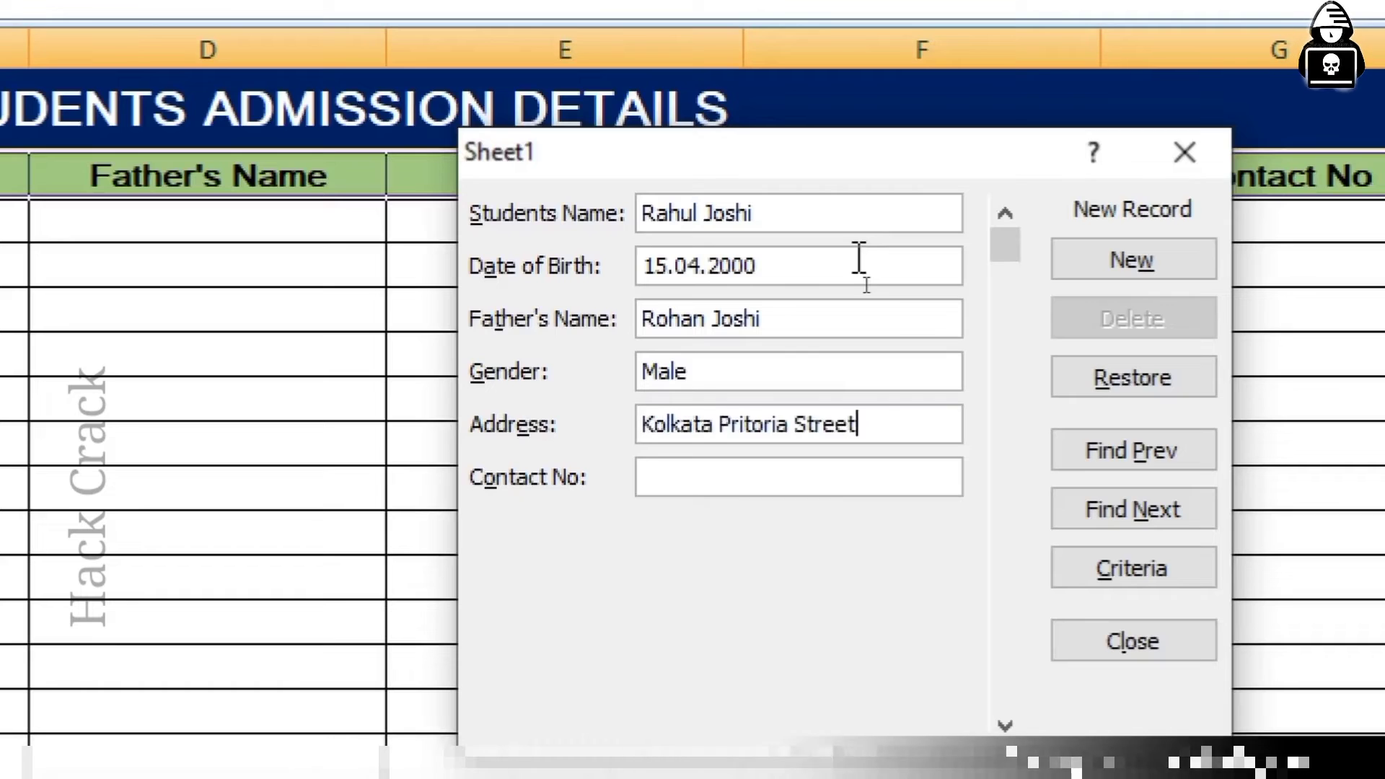
key("Tab")
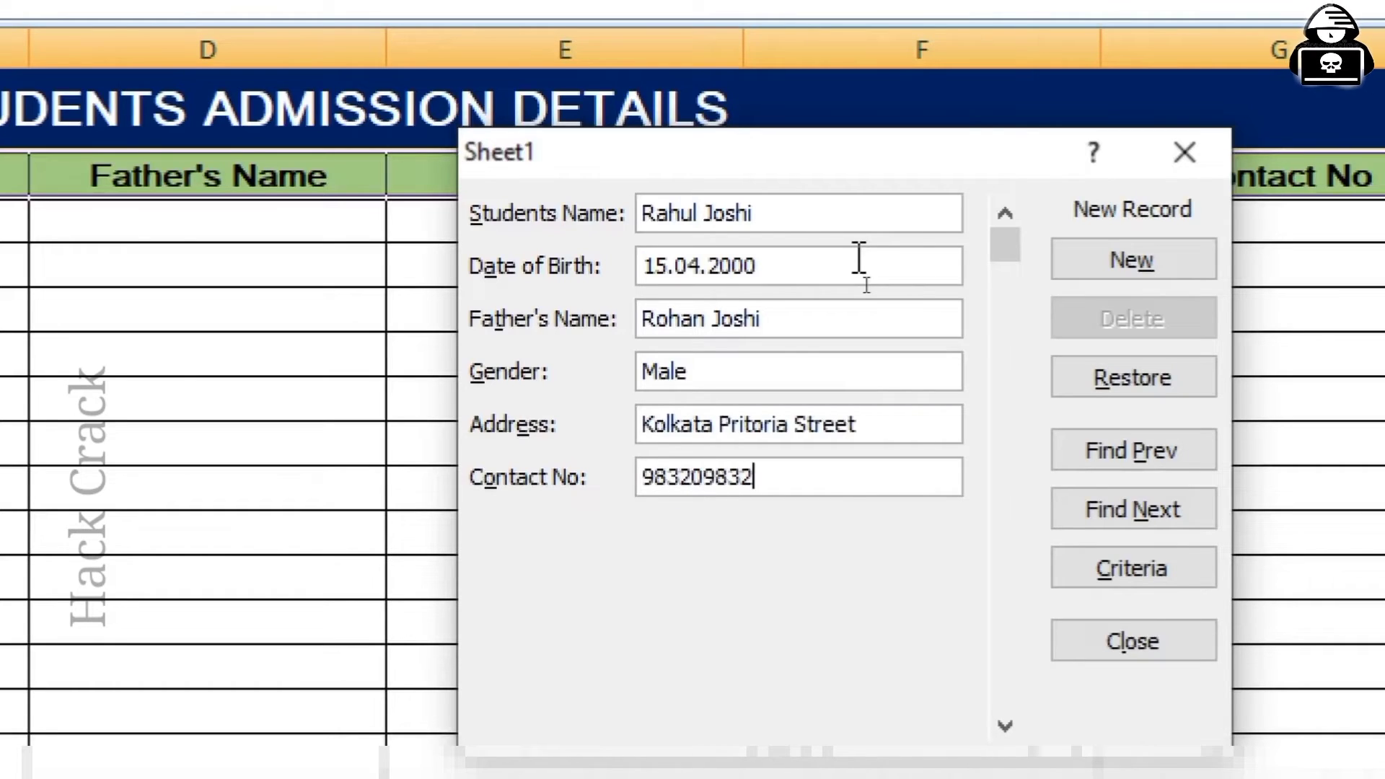
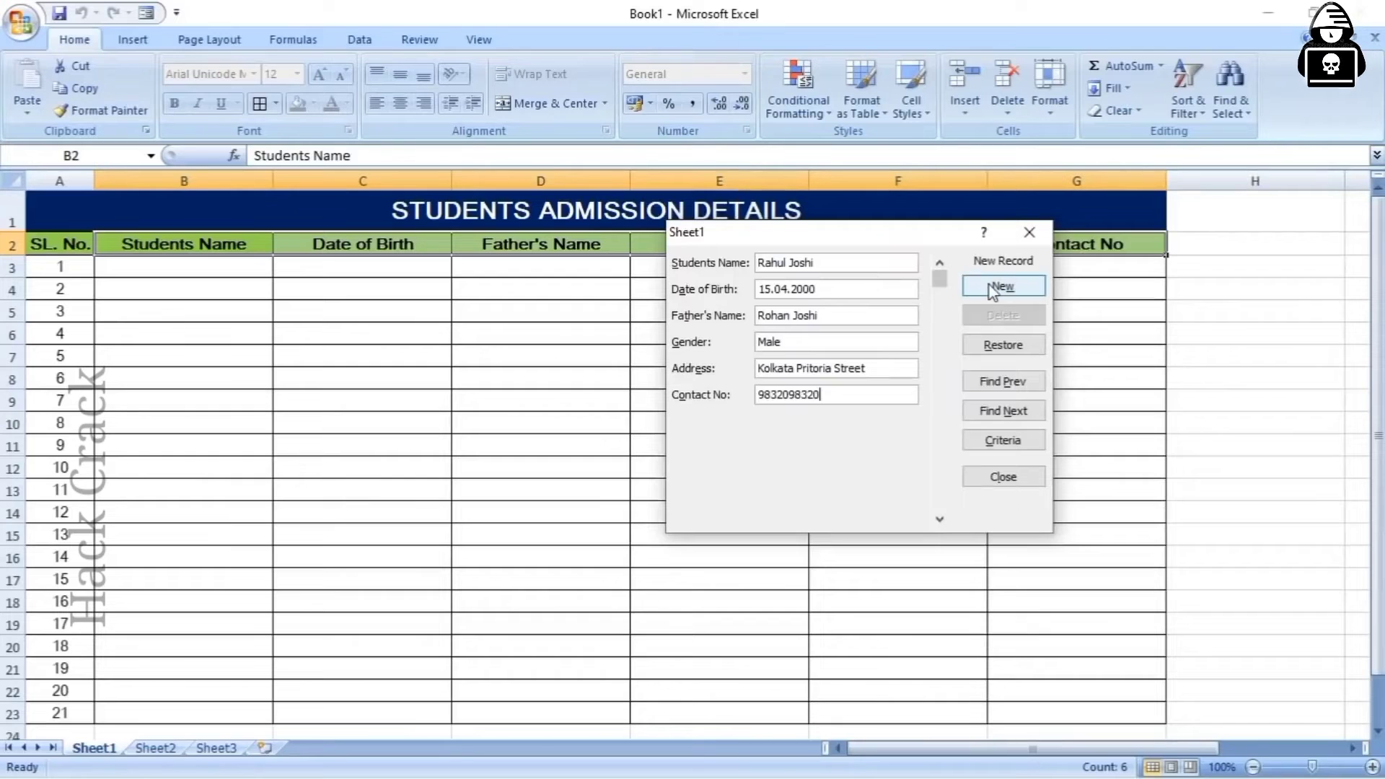
Add the first student's record to the table and move the form down to reveal the rows.
left_click(989, 286)
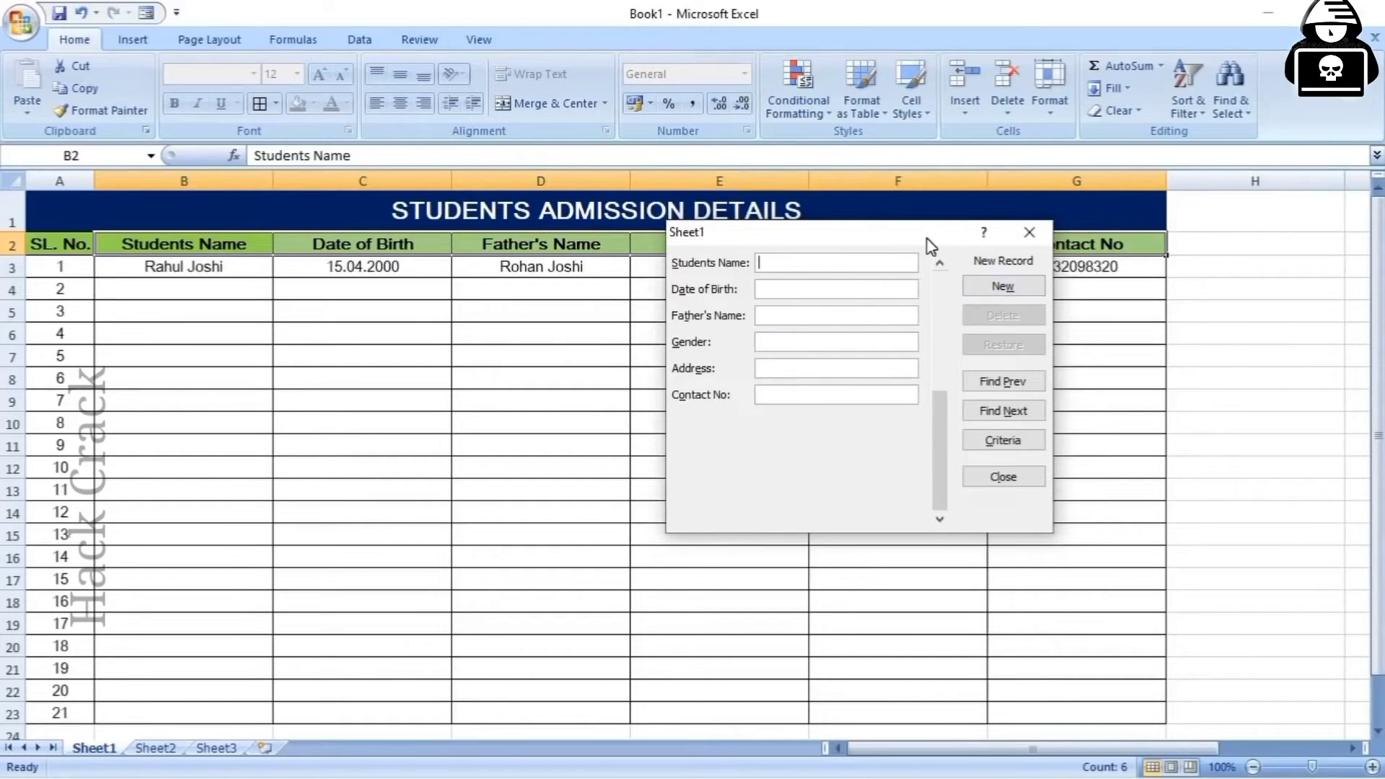
left_click_drag(926, 238, 927, 330)
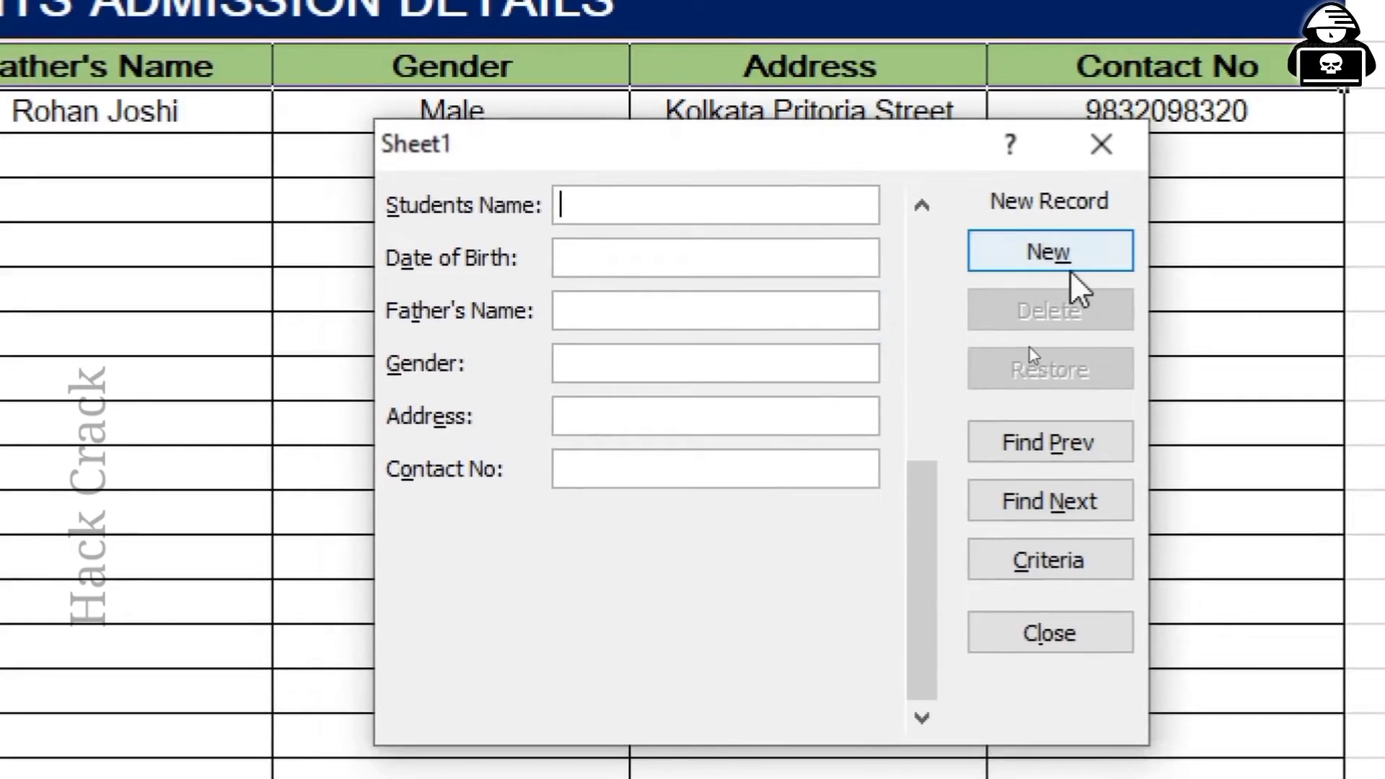
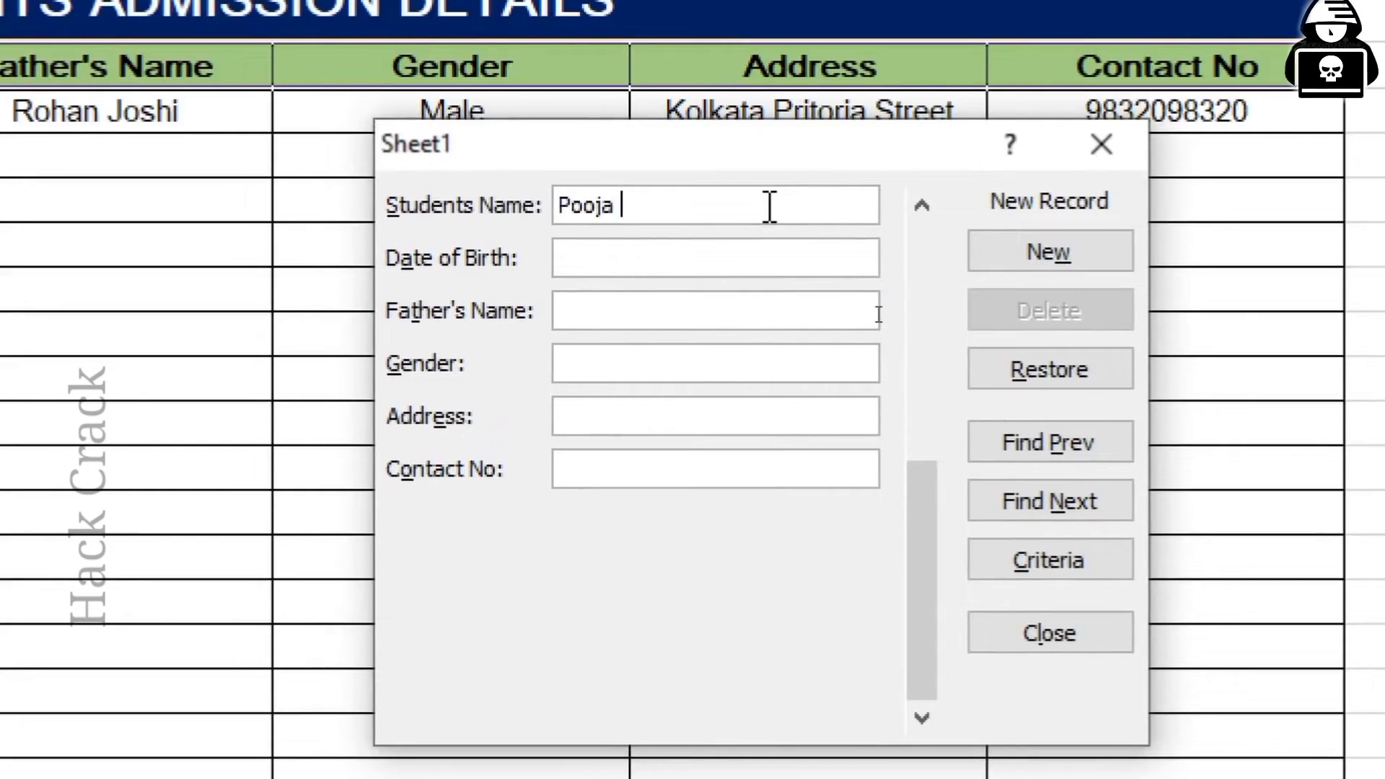
key("Tab")
type("14.03.")
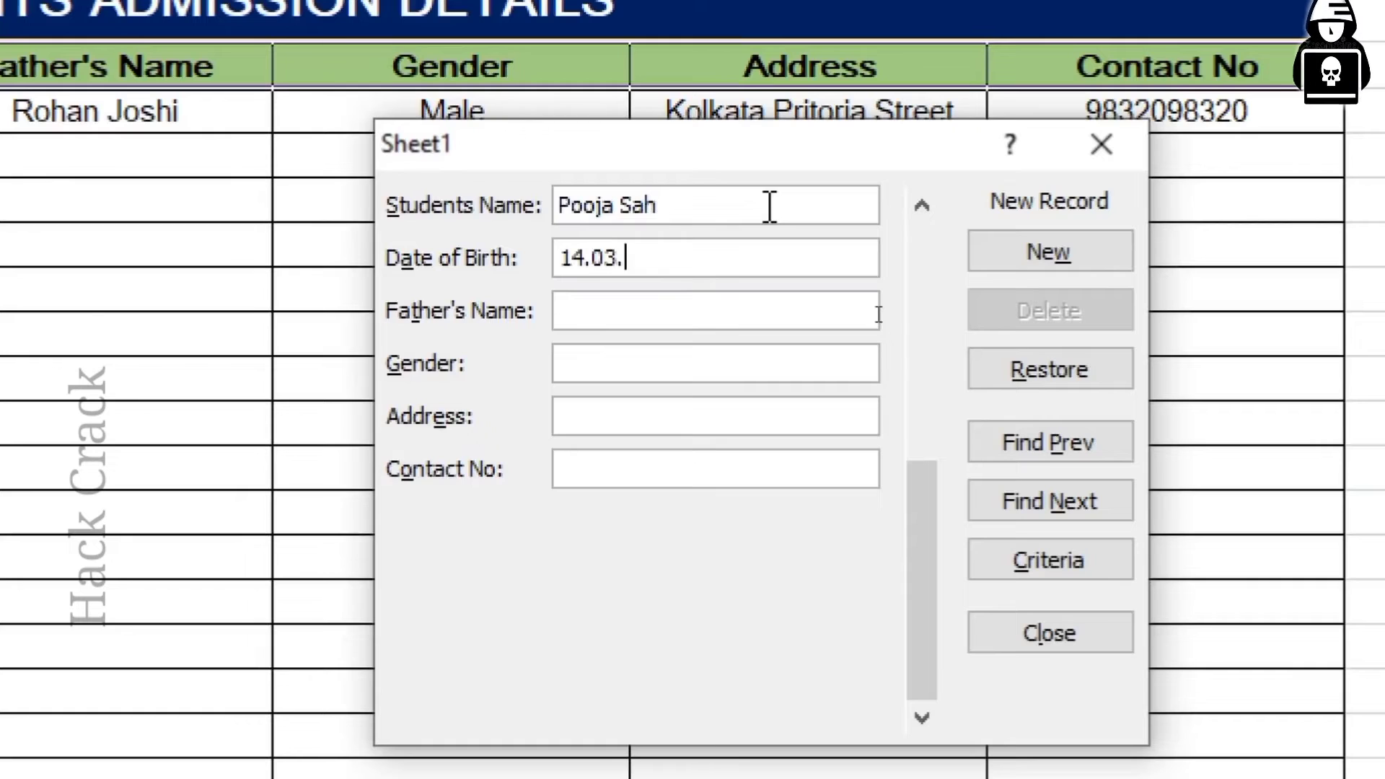
type("001")
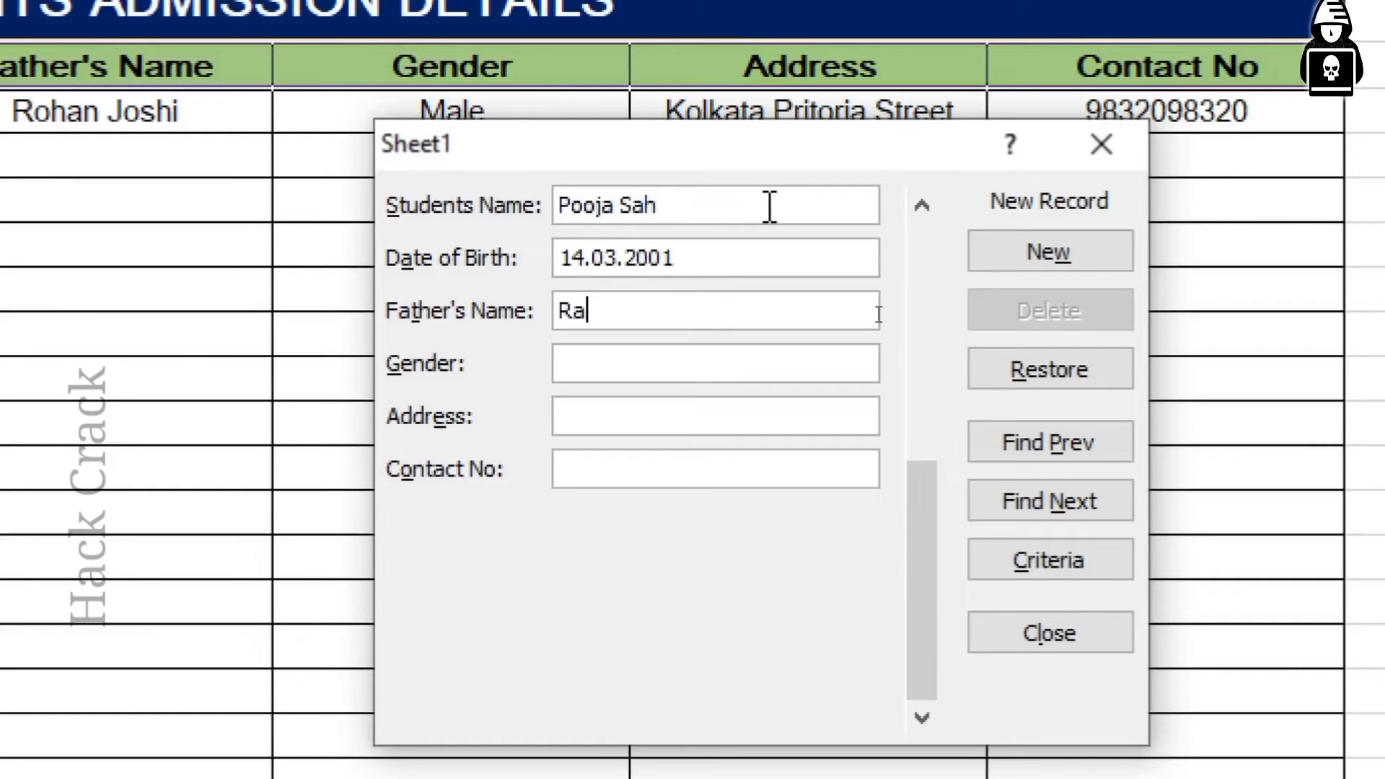
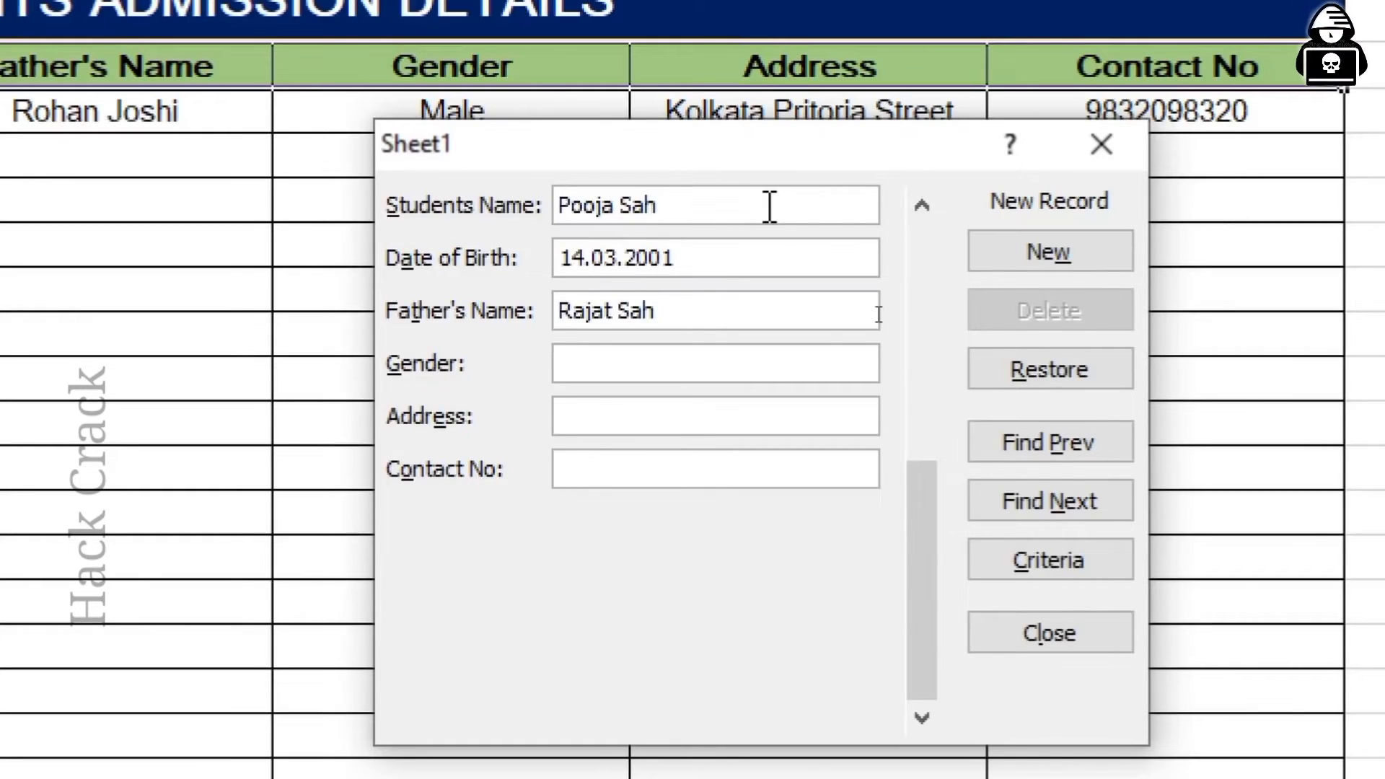
key("Tab")
type("Female")
key("Tab")
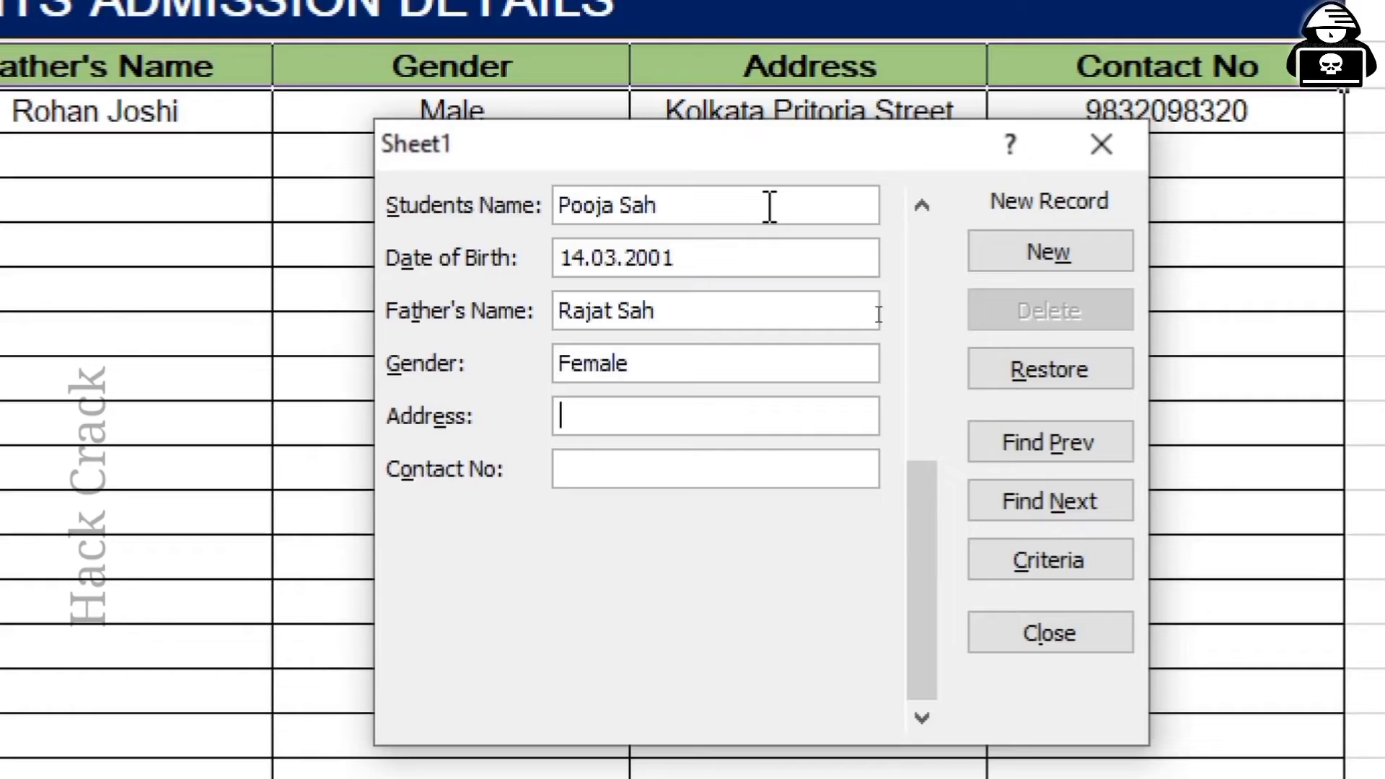
type("Jhargram 2 No Street")
key("Tab")
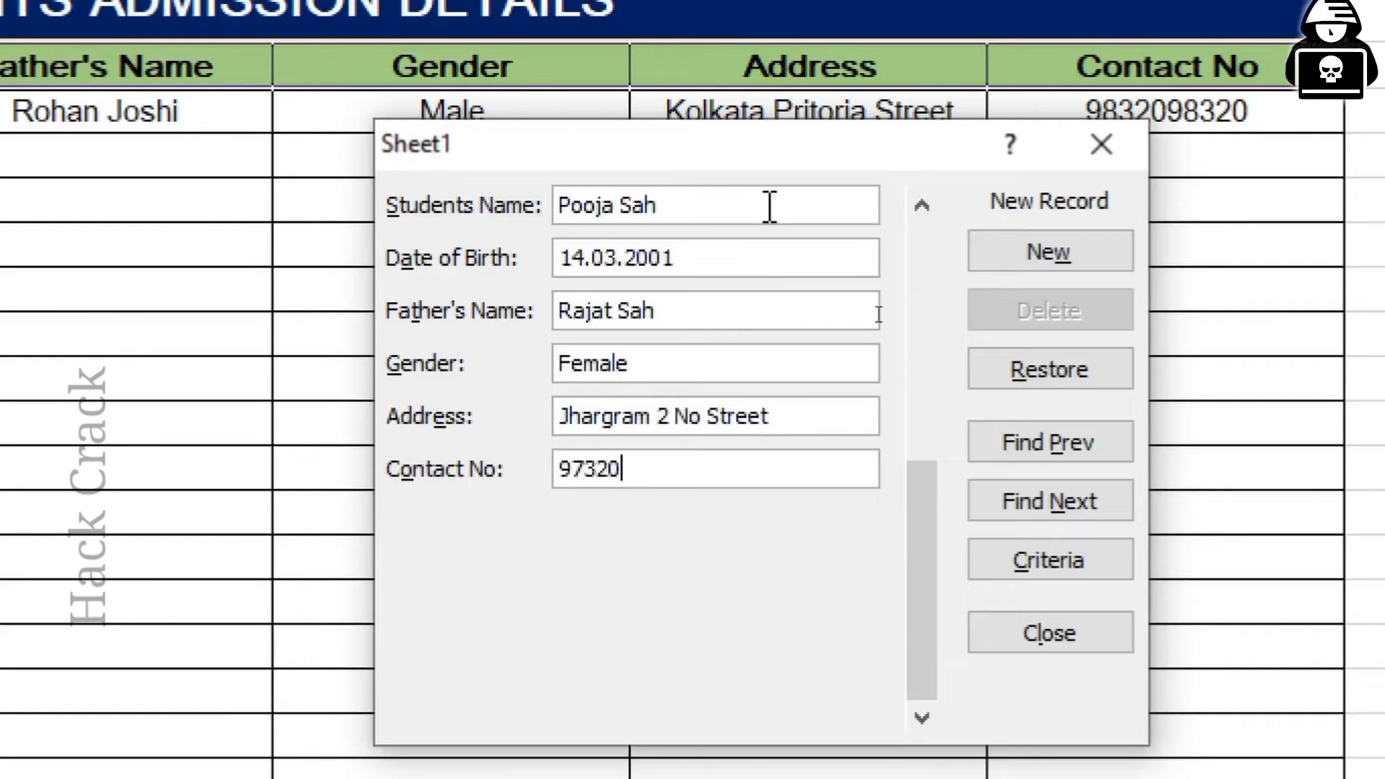
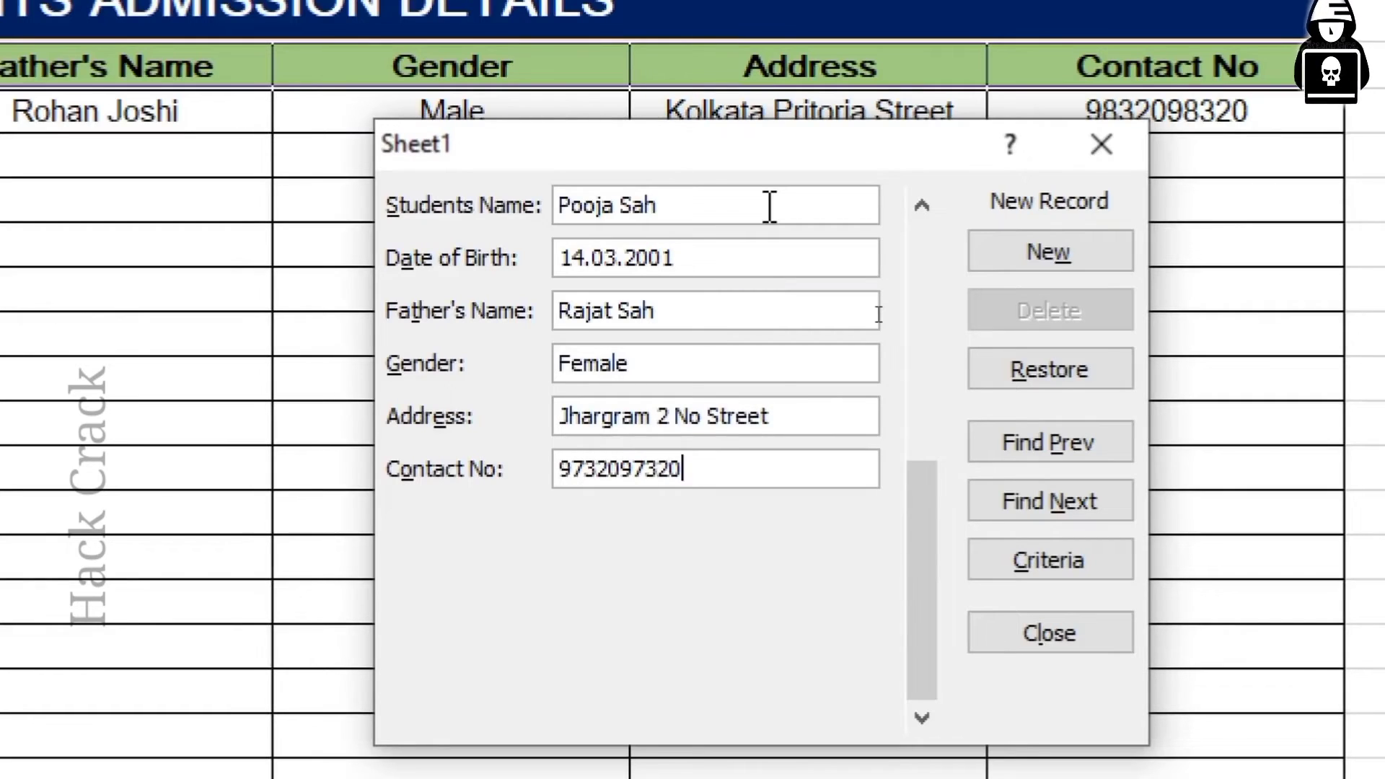
Save the second student's record and start the third with the name and birth date 02.02.1999.
left_click(1003, 256)
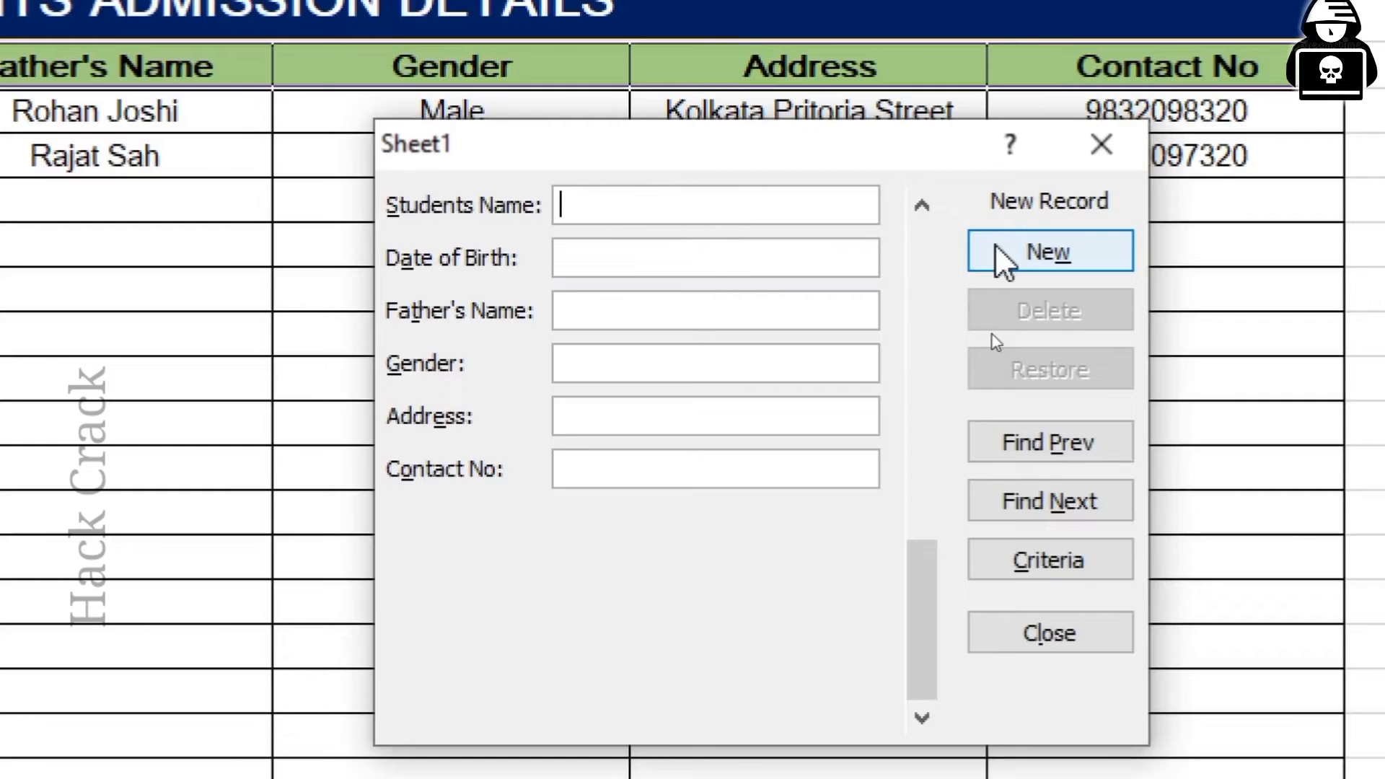
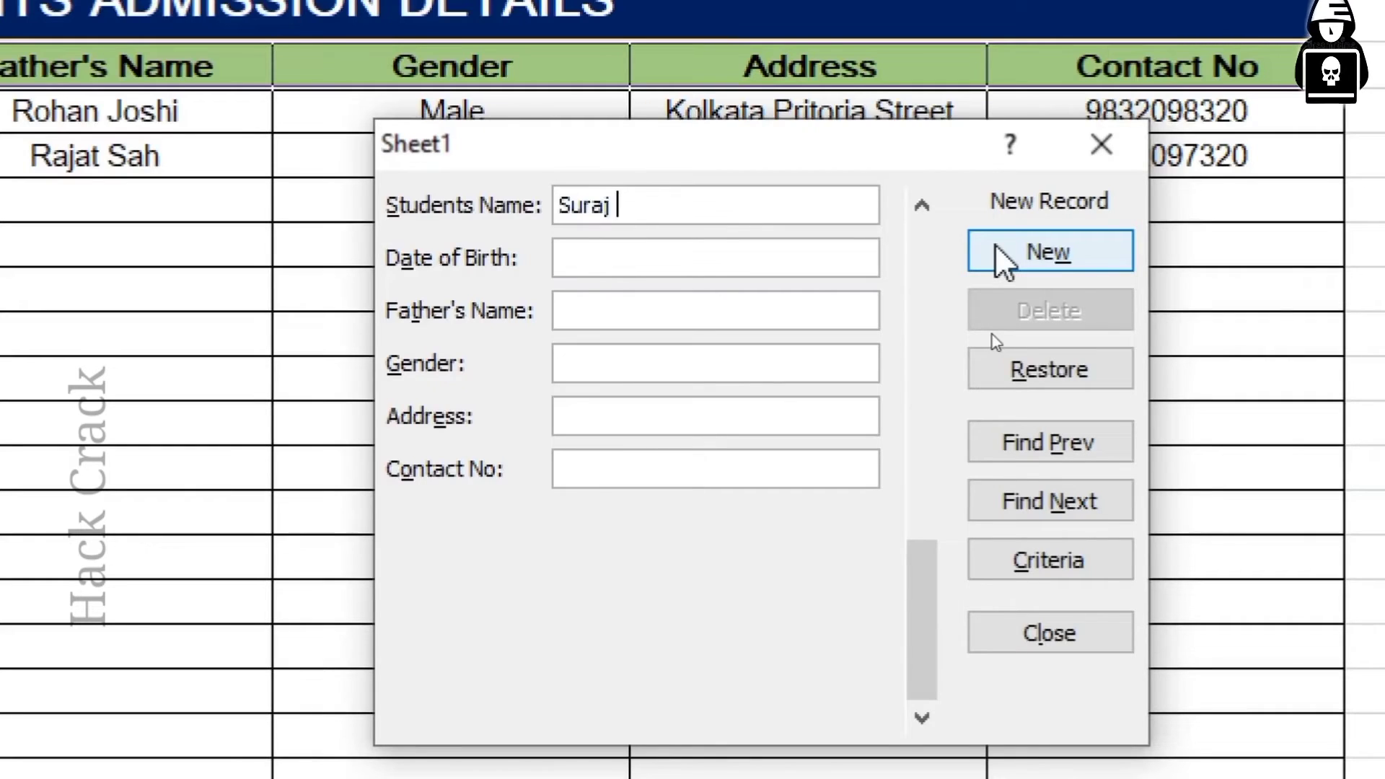
key("Tab")
type("02")
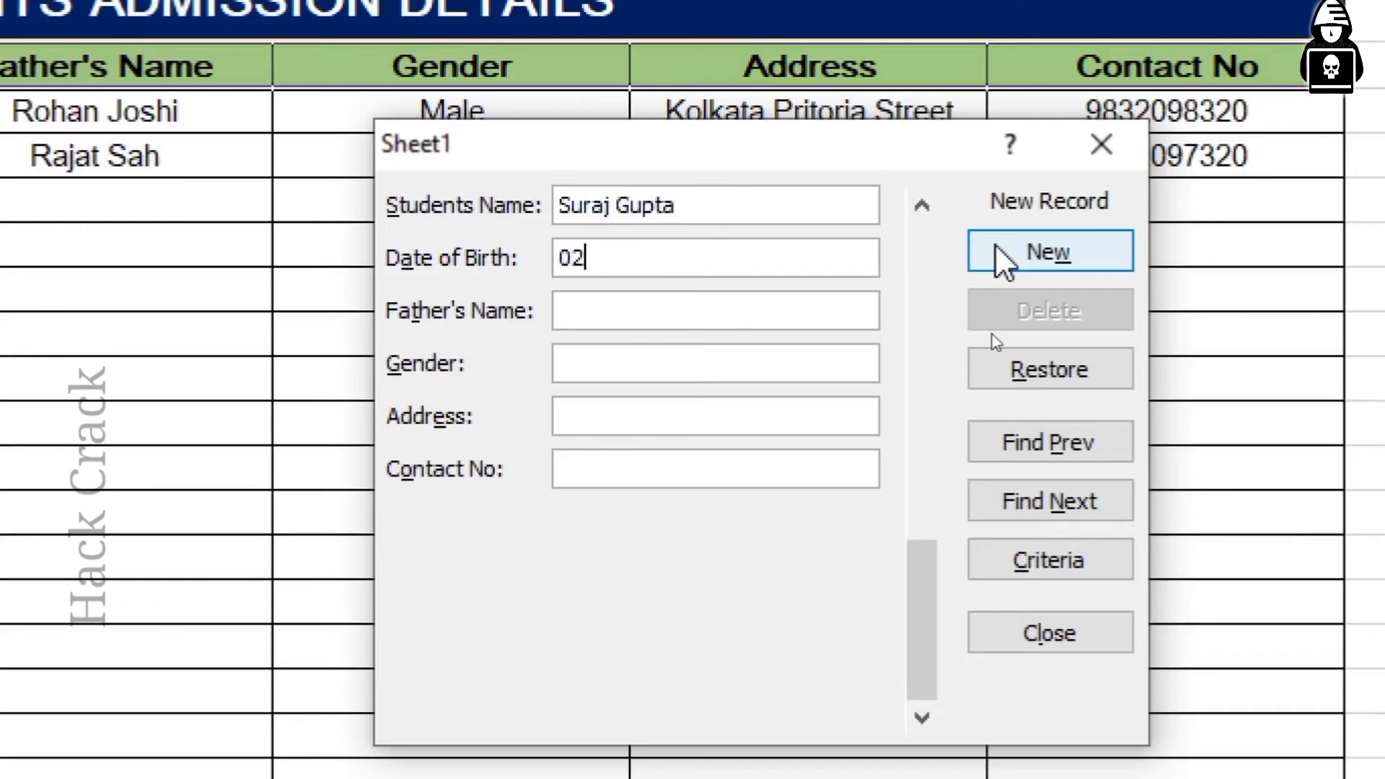
type(".02.1999")
Fill in the father's name, gender Male, address and contact number, and add the record.
key("Tab")
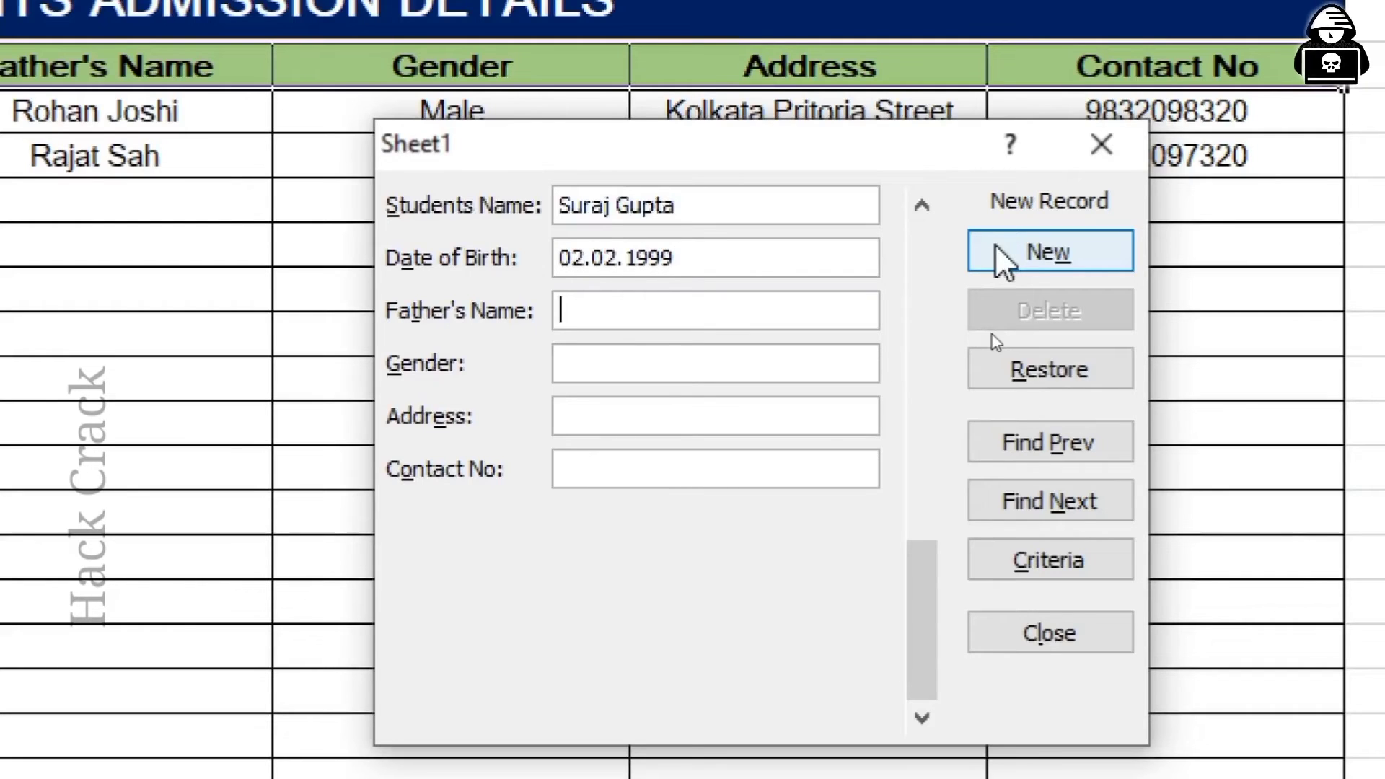
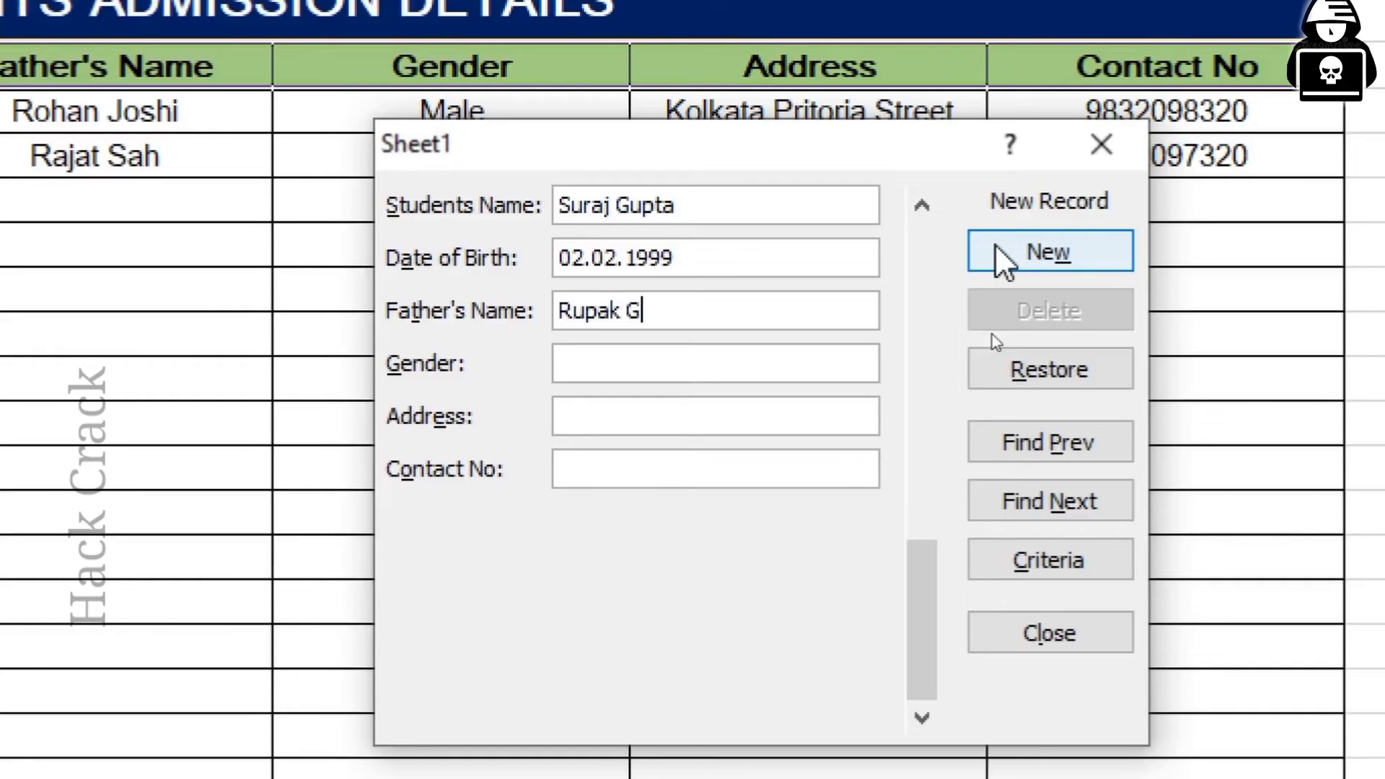
key("Tab")
type("Male")
key("Tab")
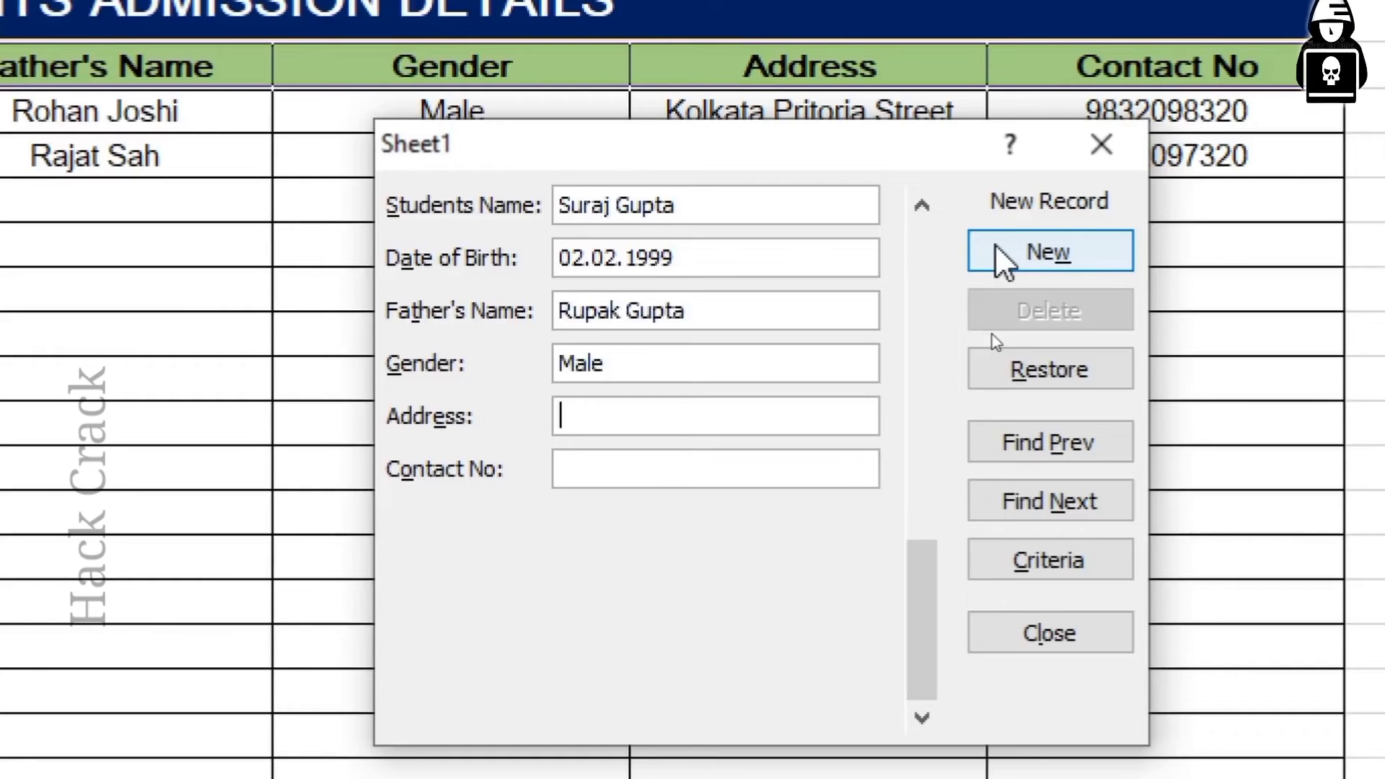
type("2 No Street Golak")
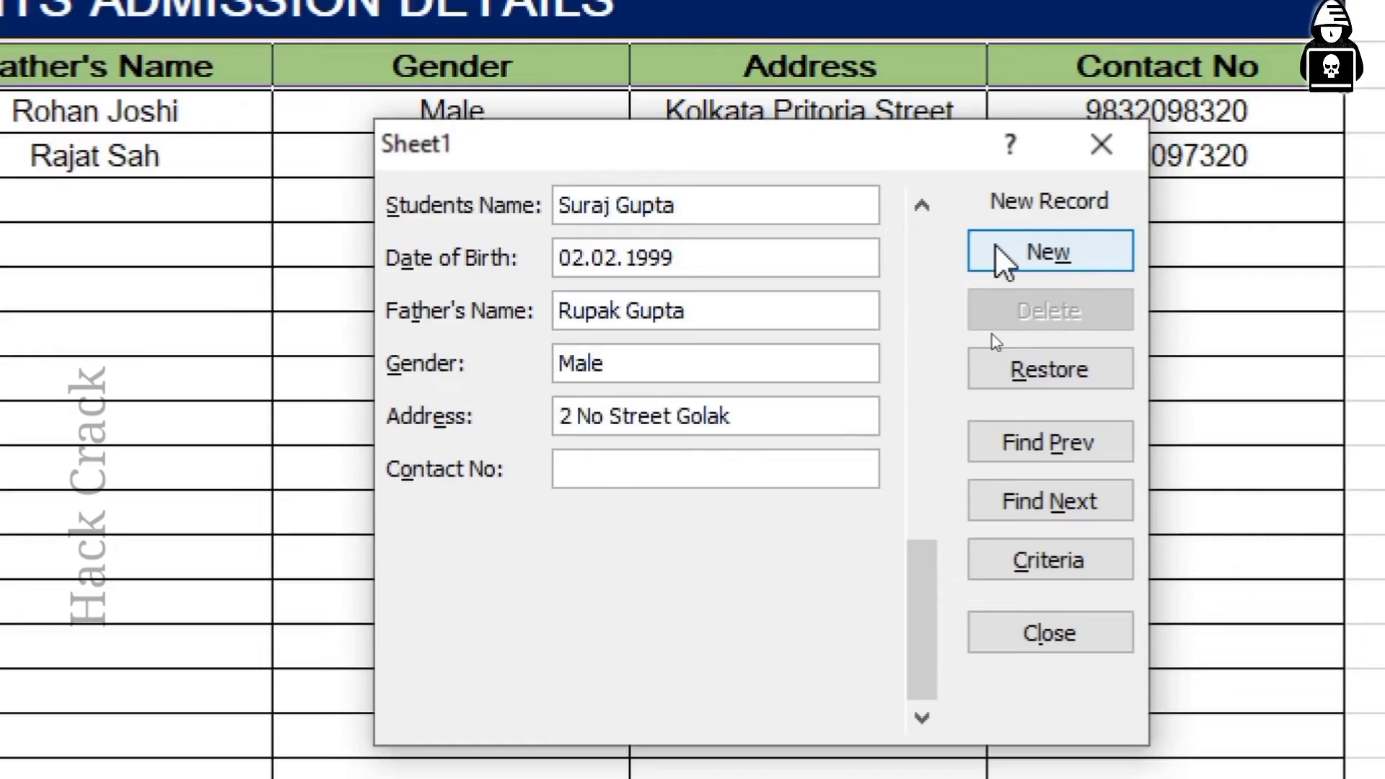
type("para")
key("Tab")
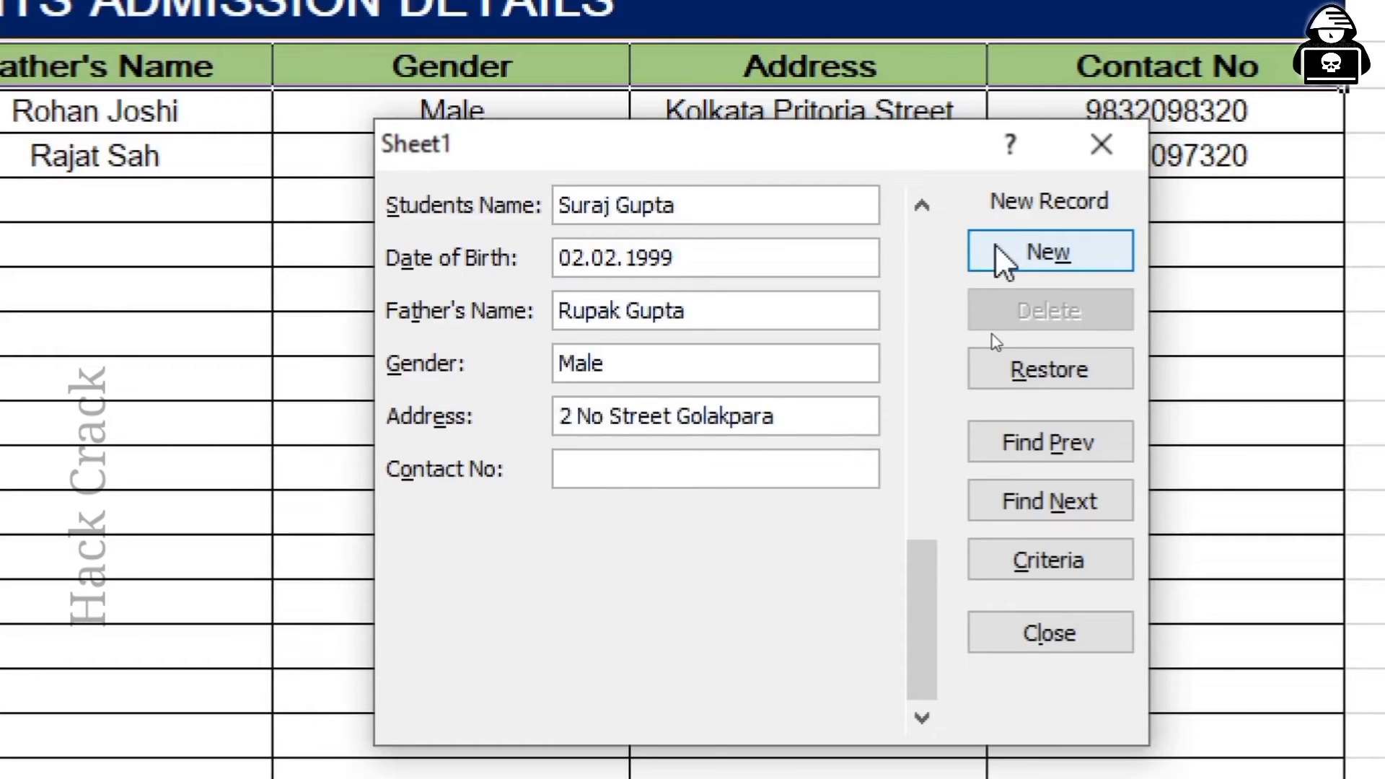
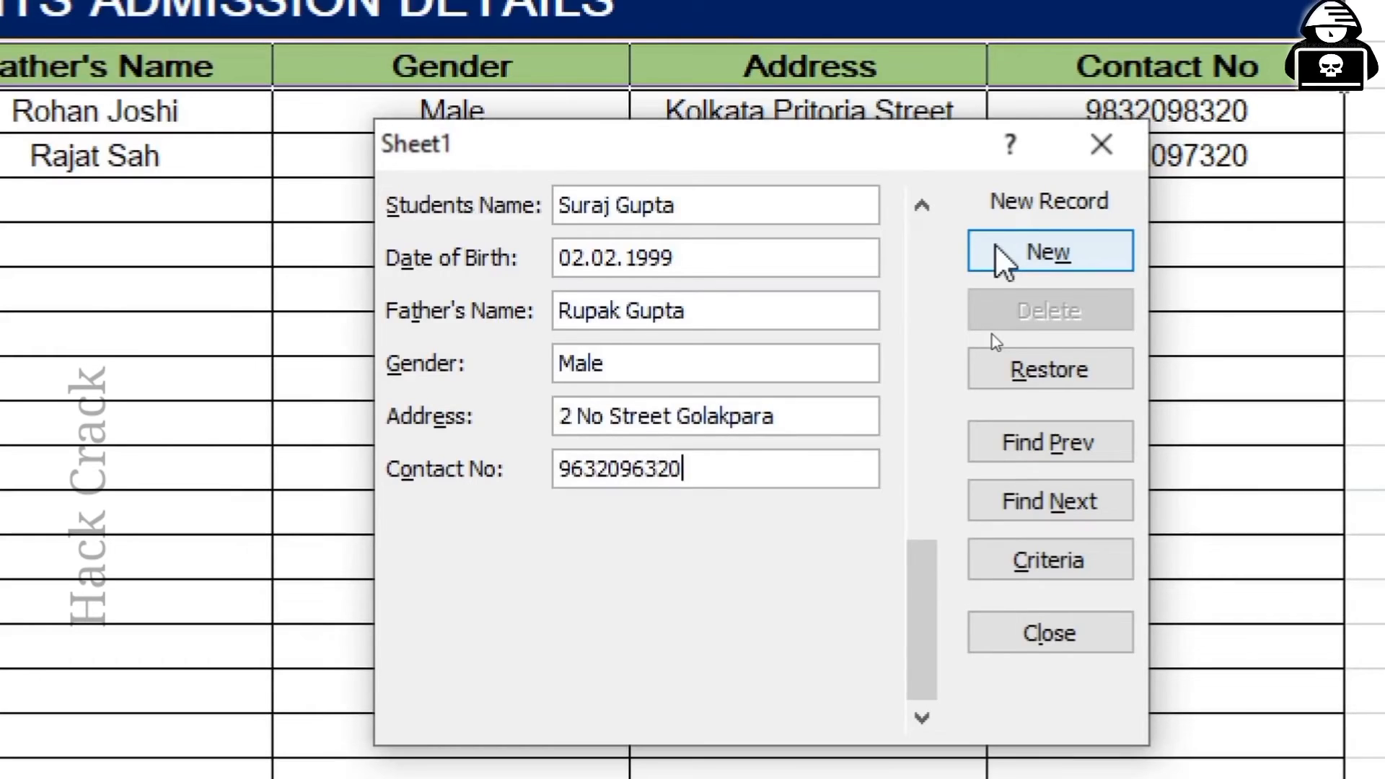
key("Return")
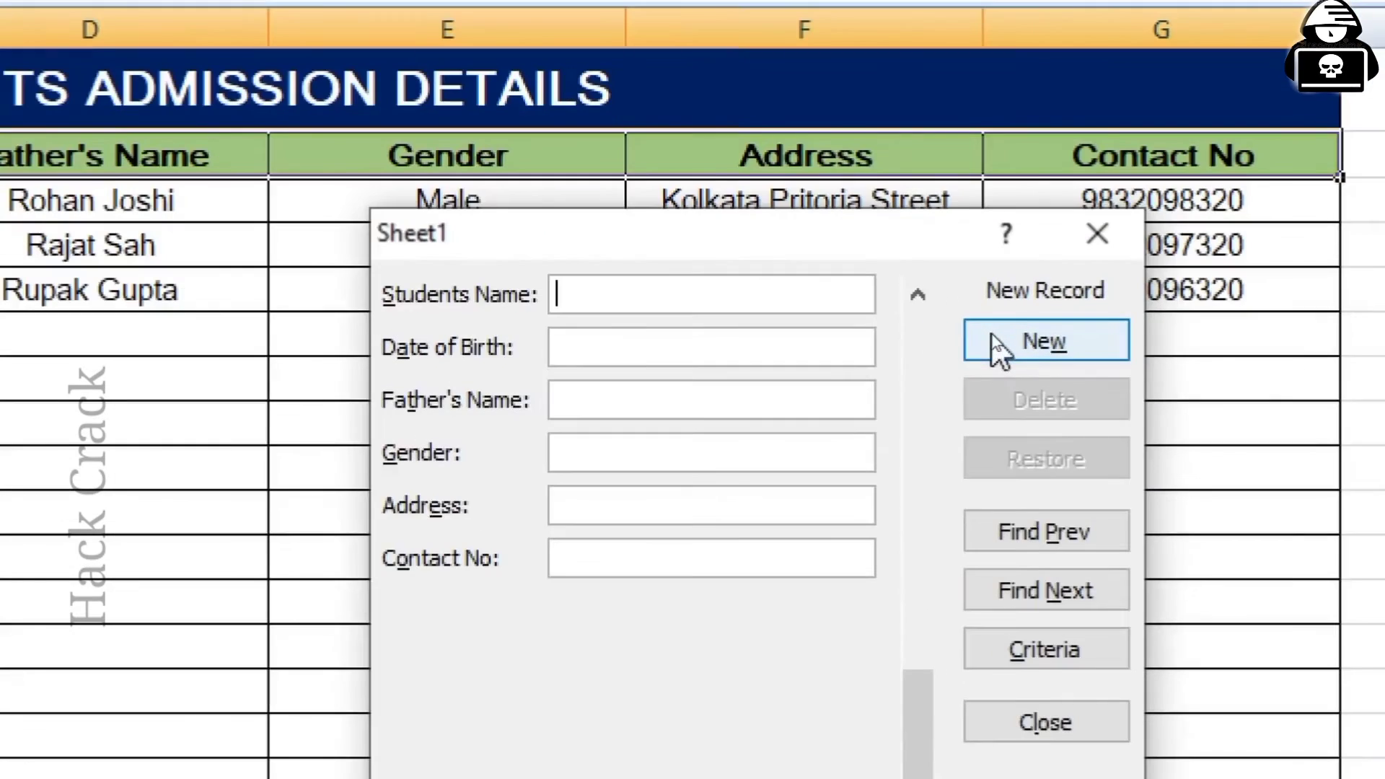
Go back to record 2 of 3 with Find Prev and delete it, confirming the deletion.
left_click(1034, 545)
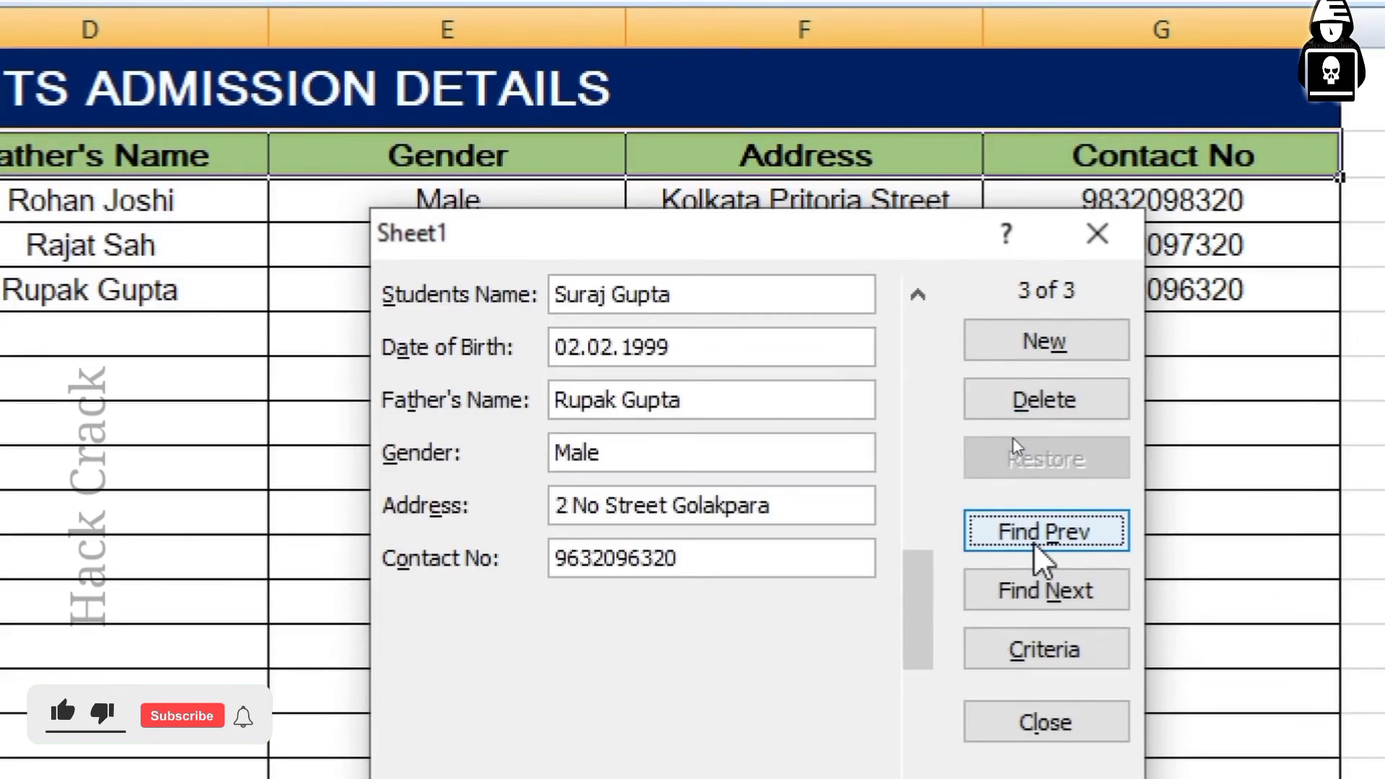
left_click(1034, 544)
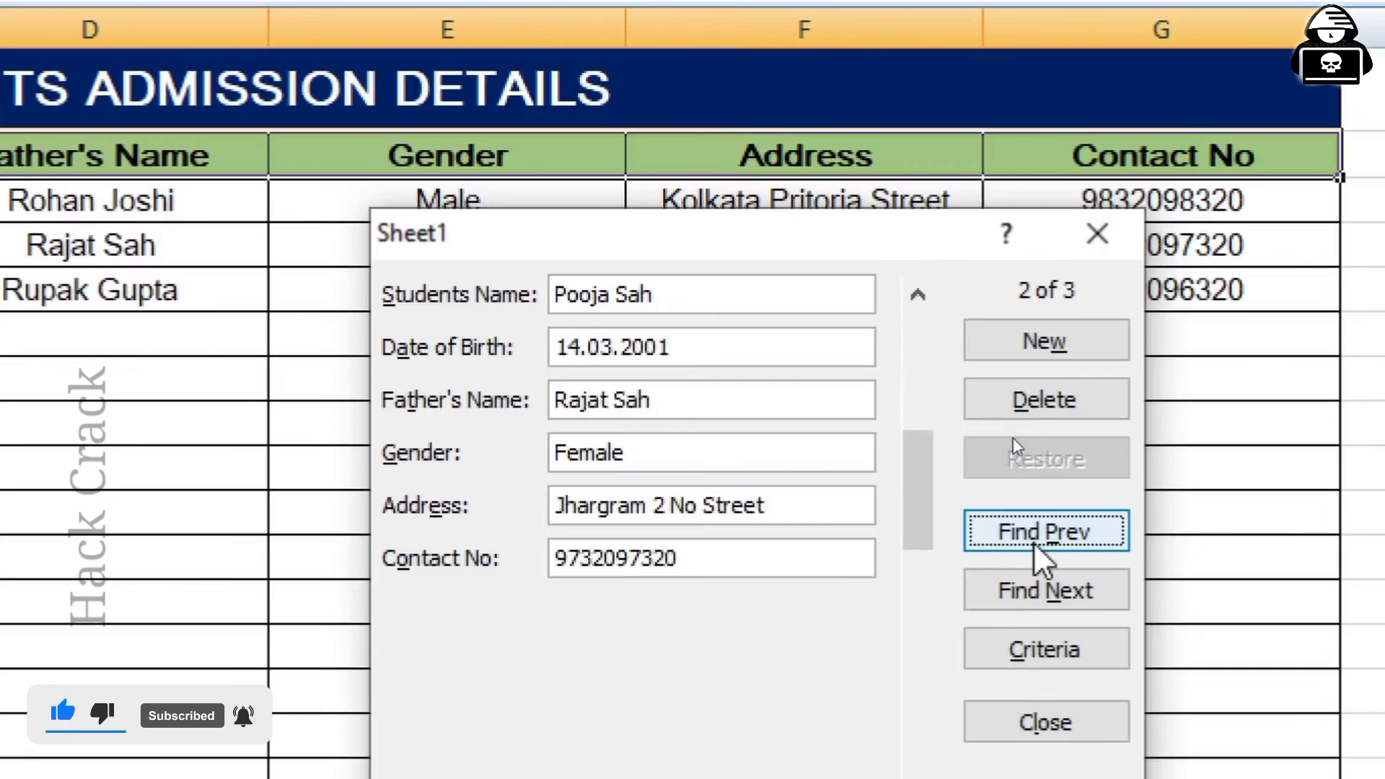
left_click(1055, 395)
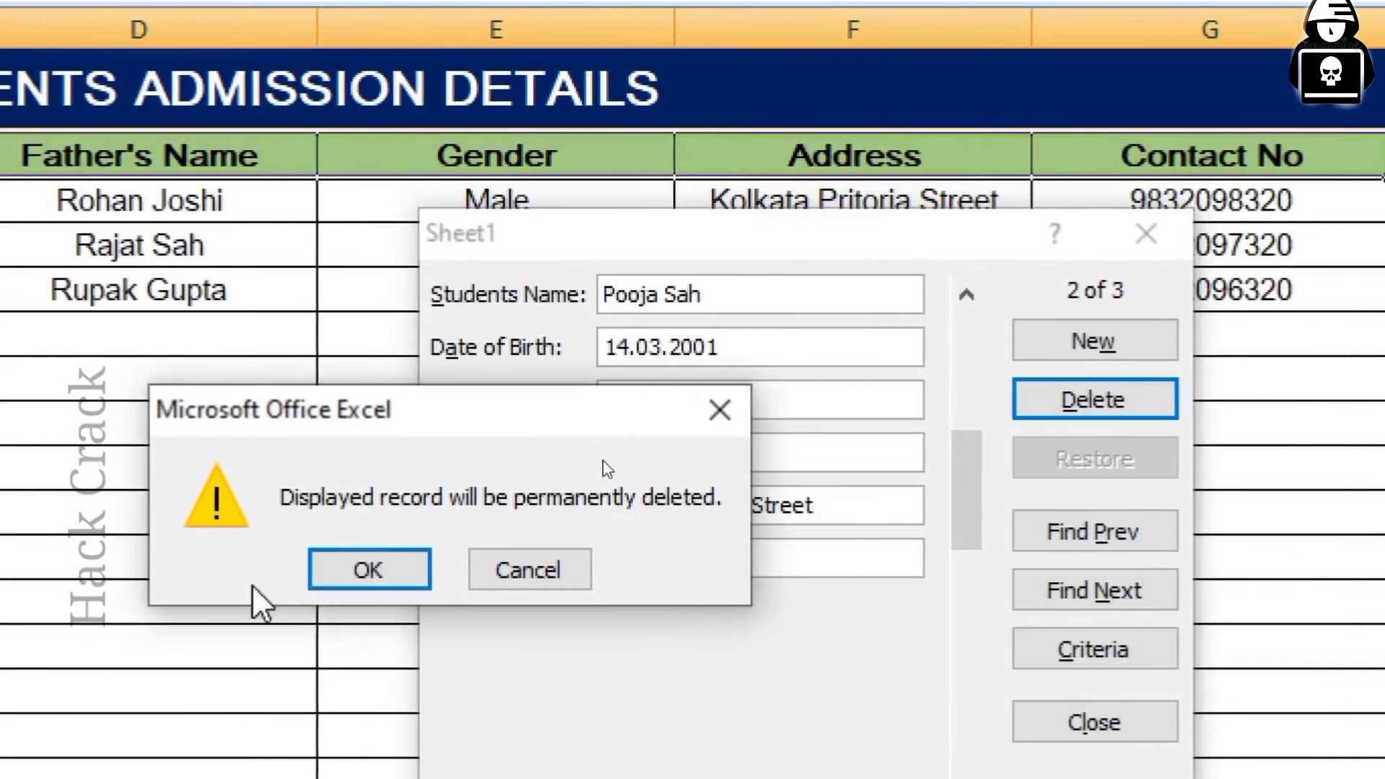
left_click(334, 568)
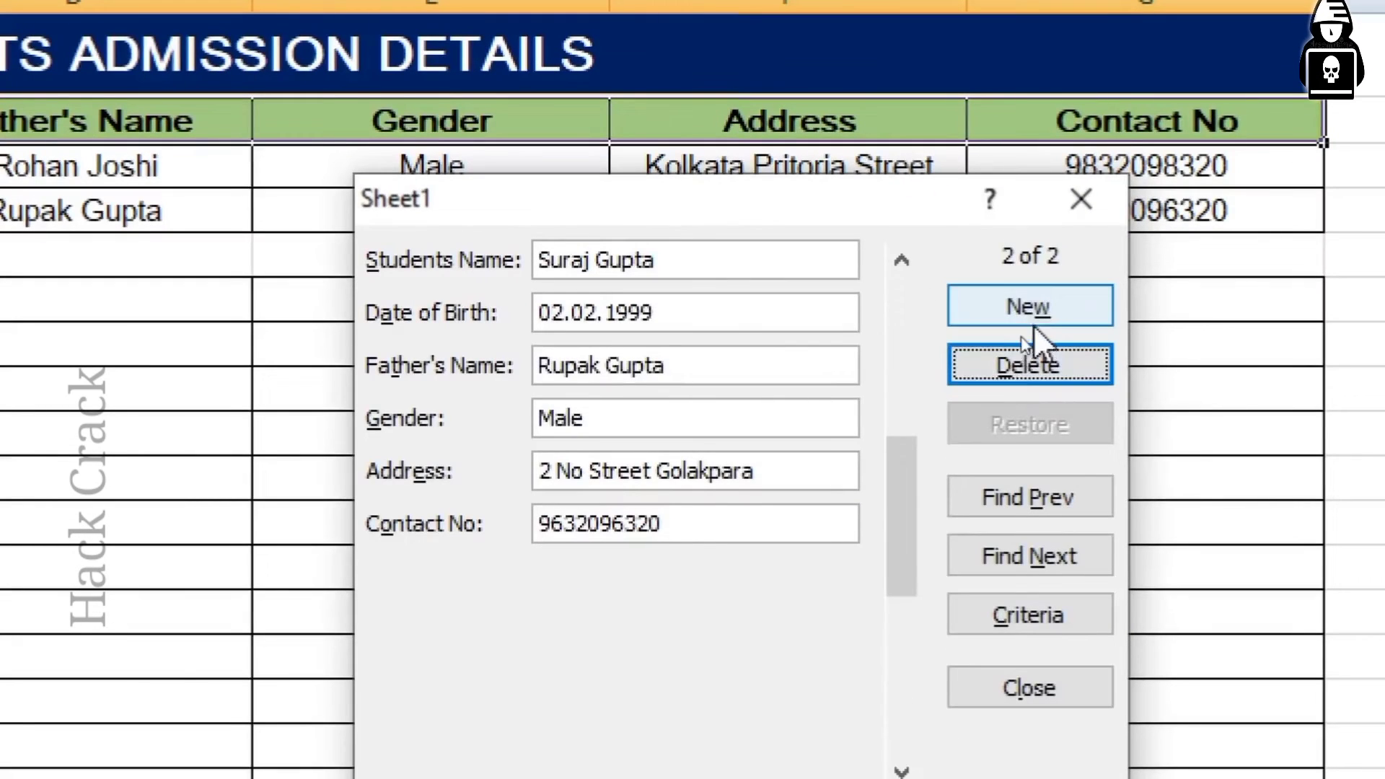
Start a new record with the student's name, birth date 15.02.1999 and father's name.
left_click(1018, 337)
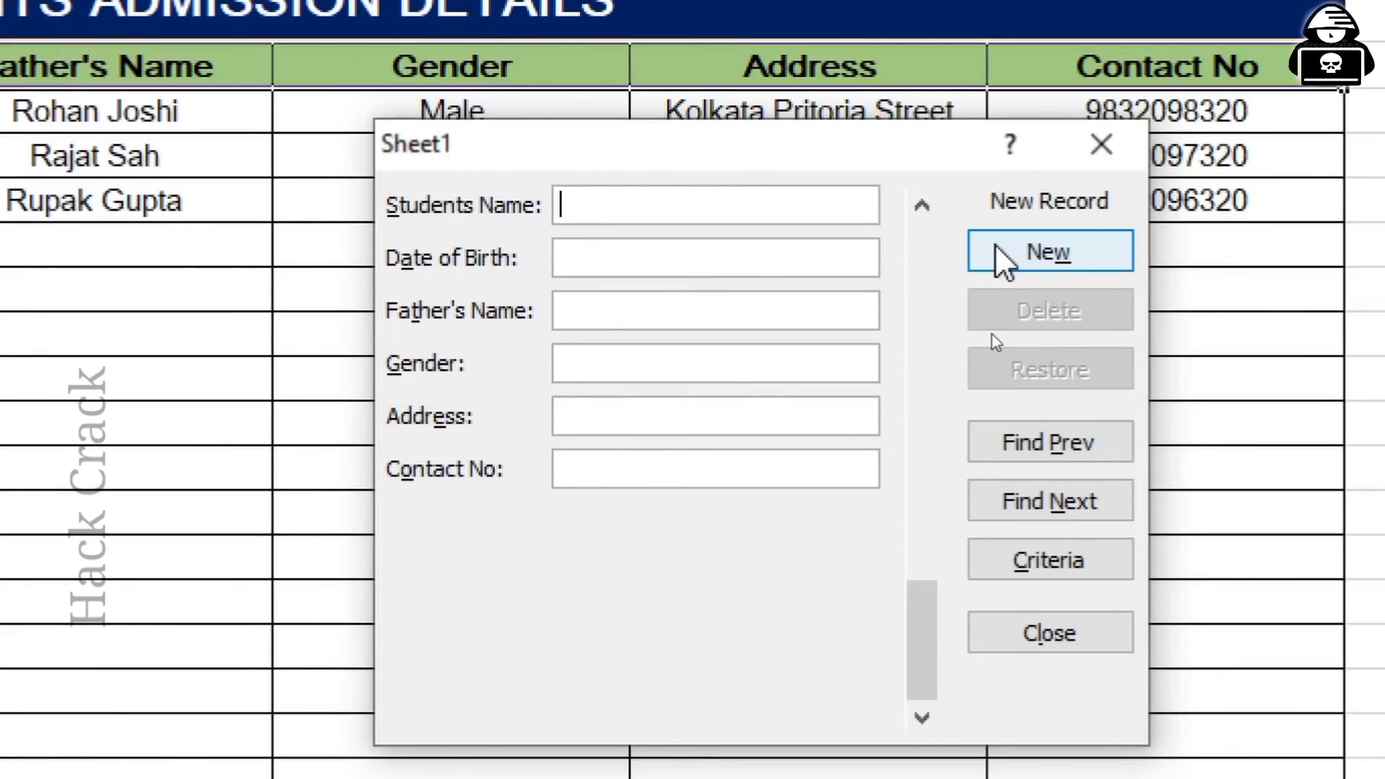
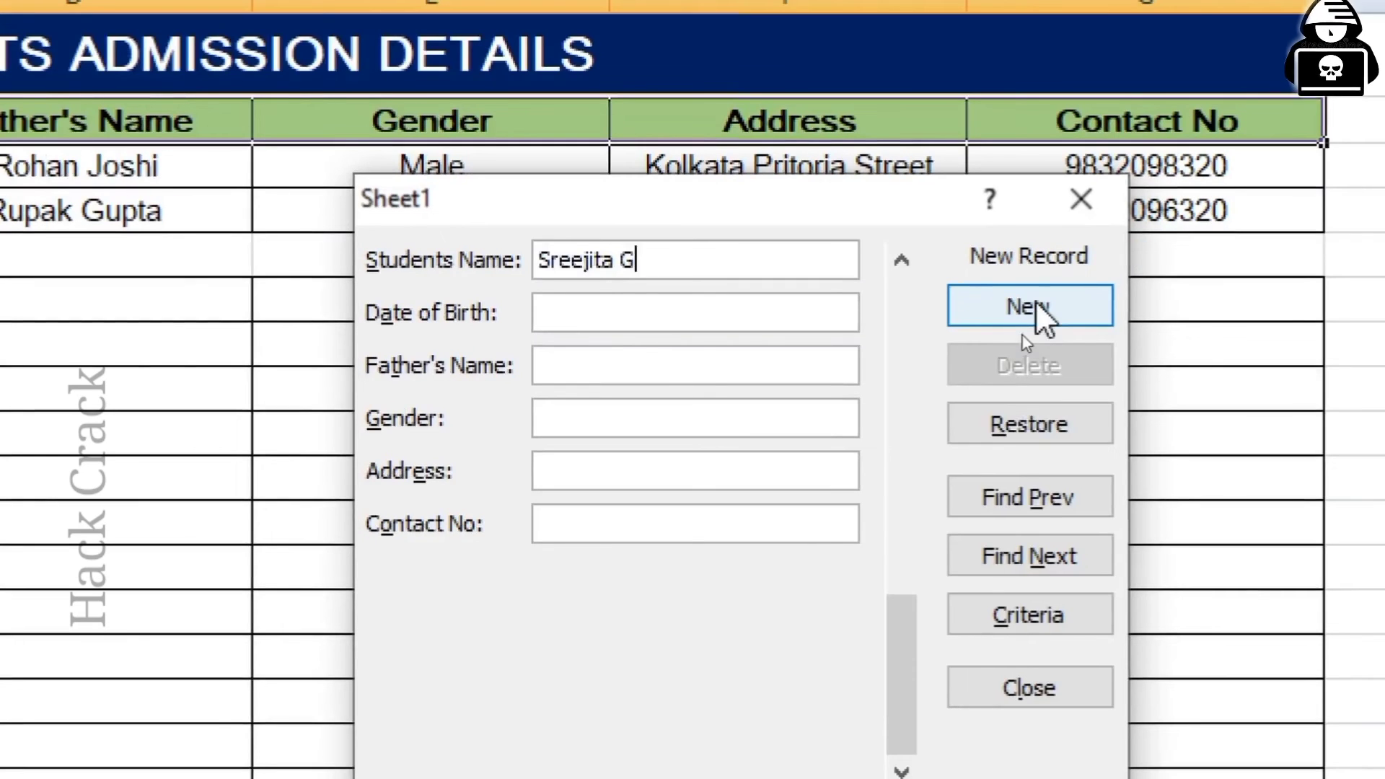
key("Tab")
type("15.")
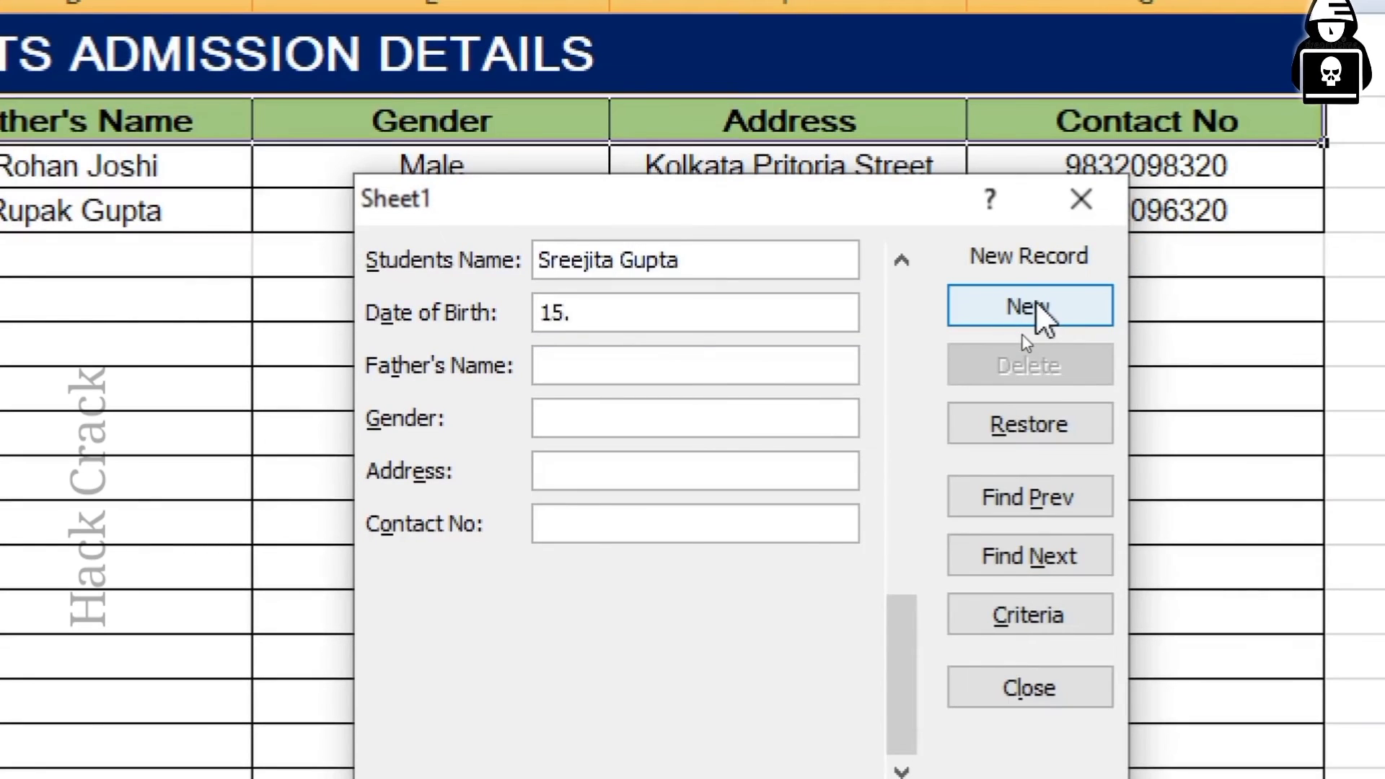
type("02.1999")
key("Tab")
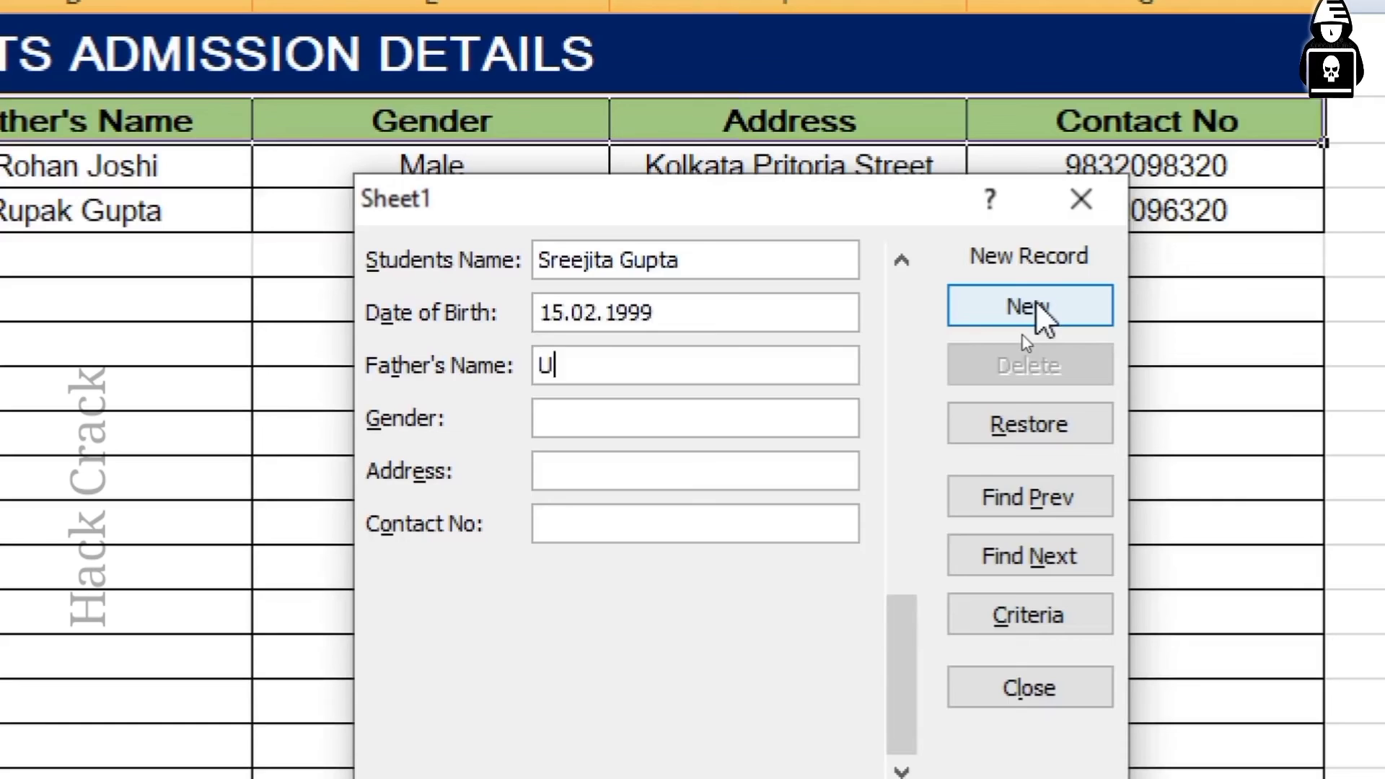
Enter gender Female, the address and contact number, and add the record to the table.
key("Tab")
type("F")
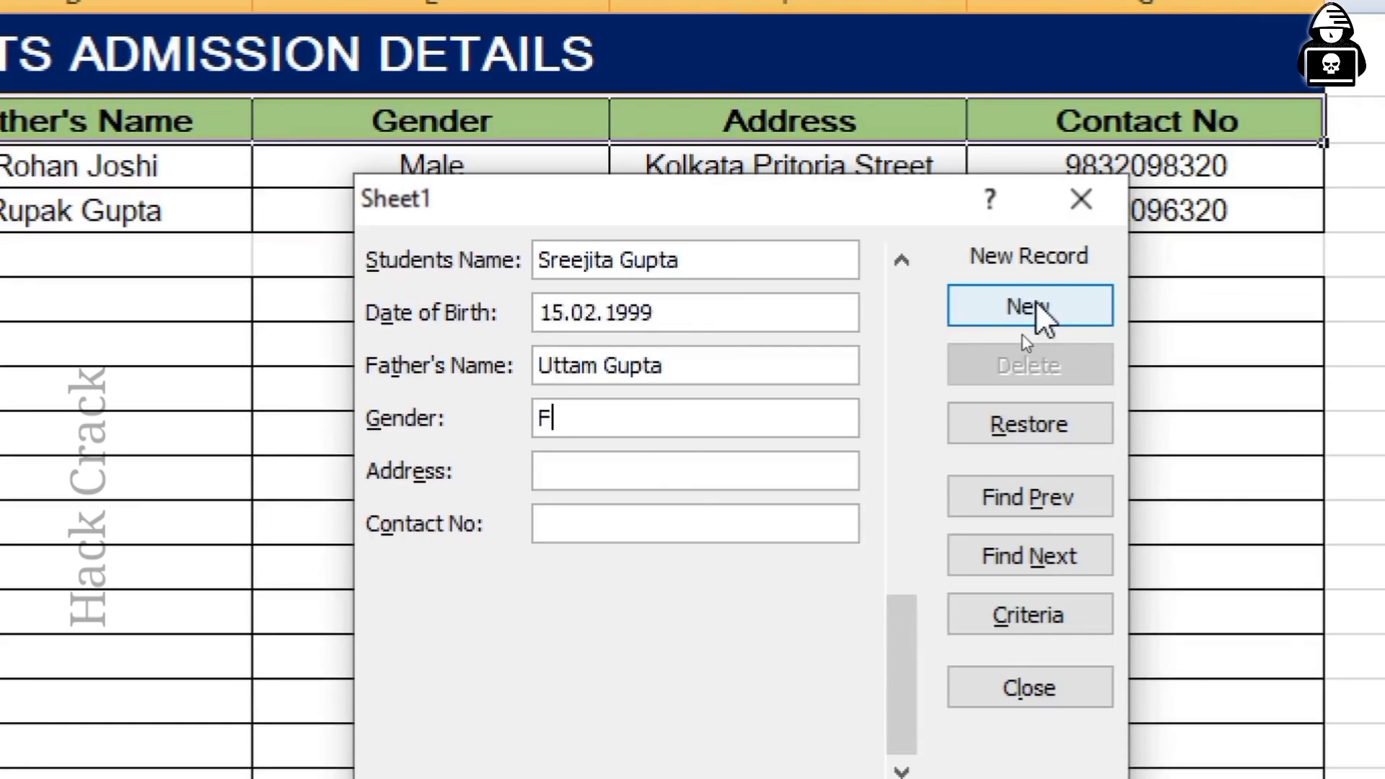
type("emale")
key("Tab")
type("2 No")
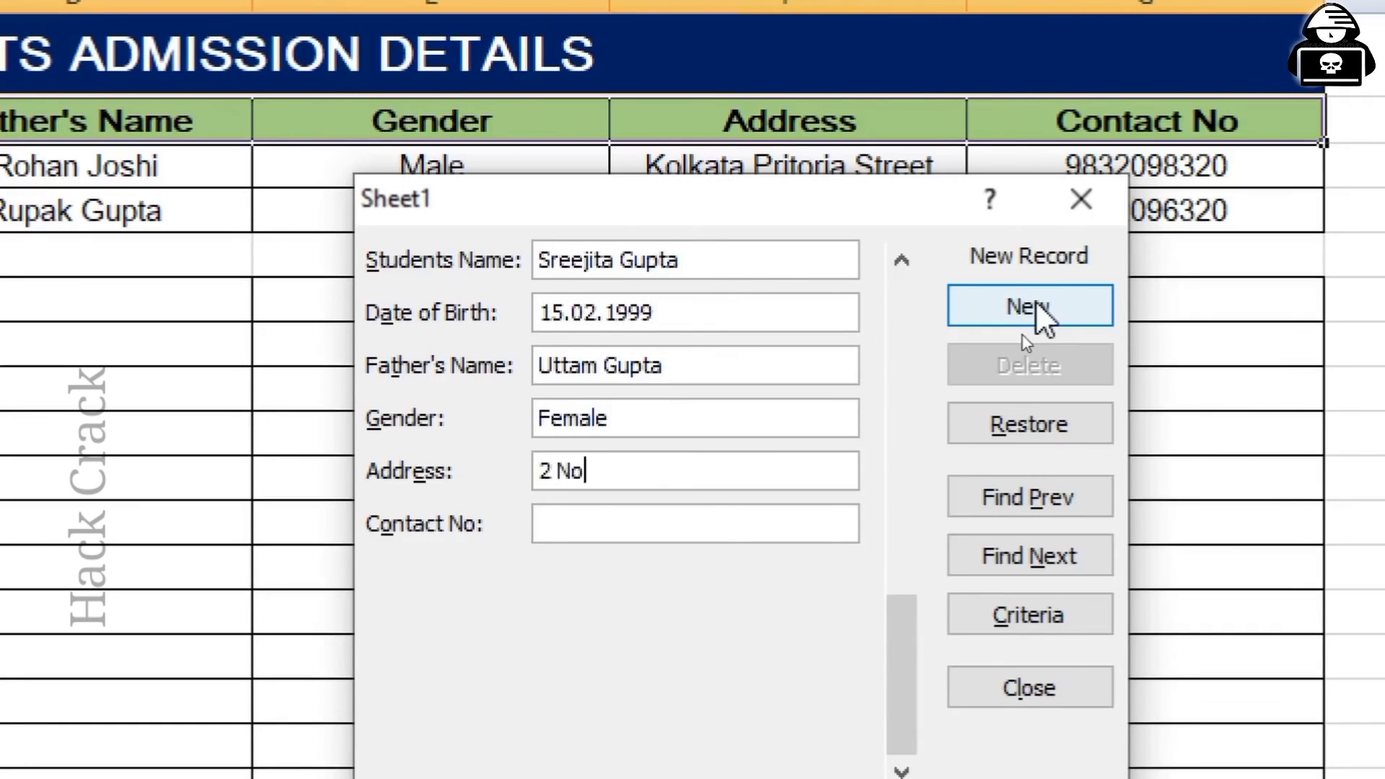
type(" Guriahati")
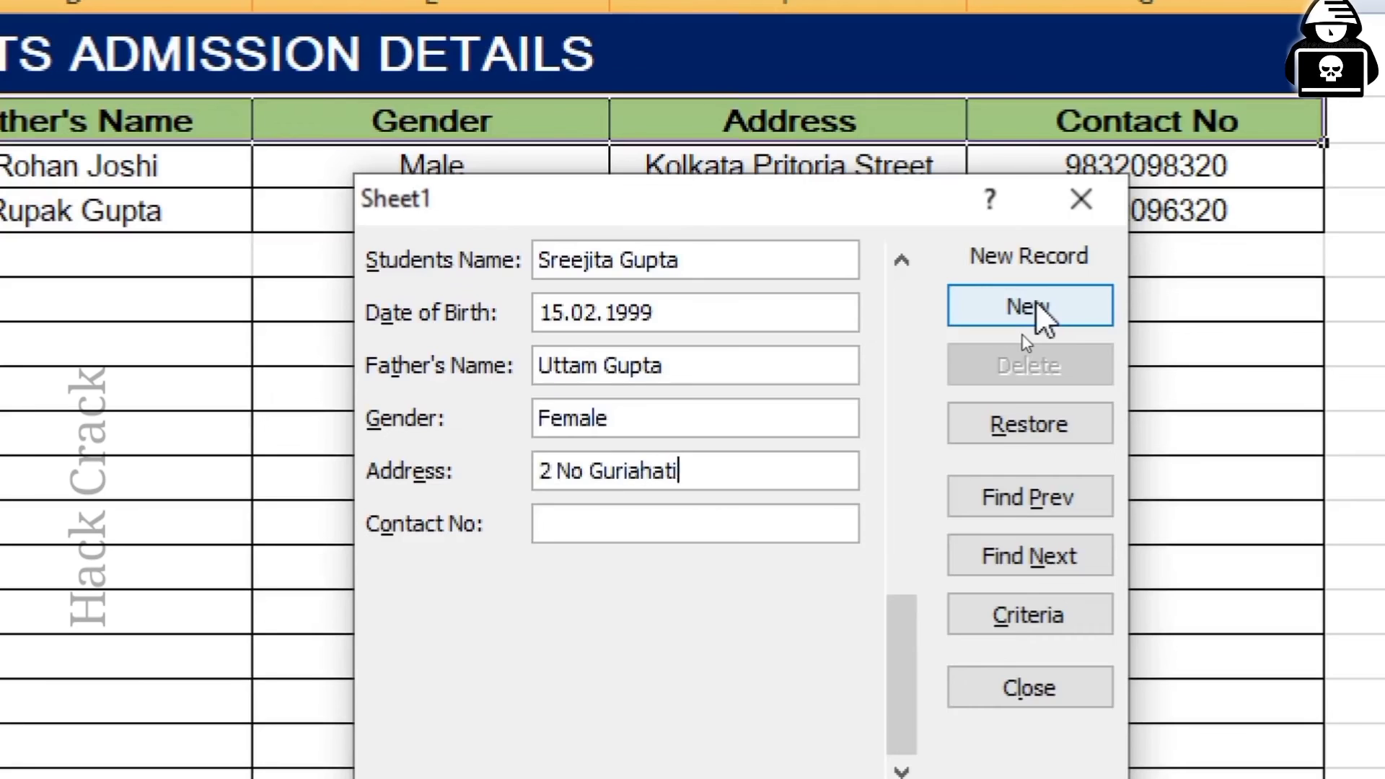
key("Tab")
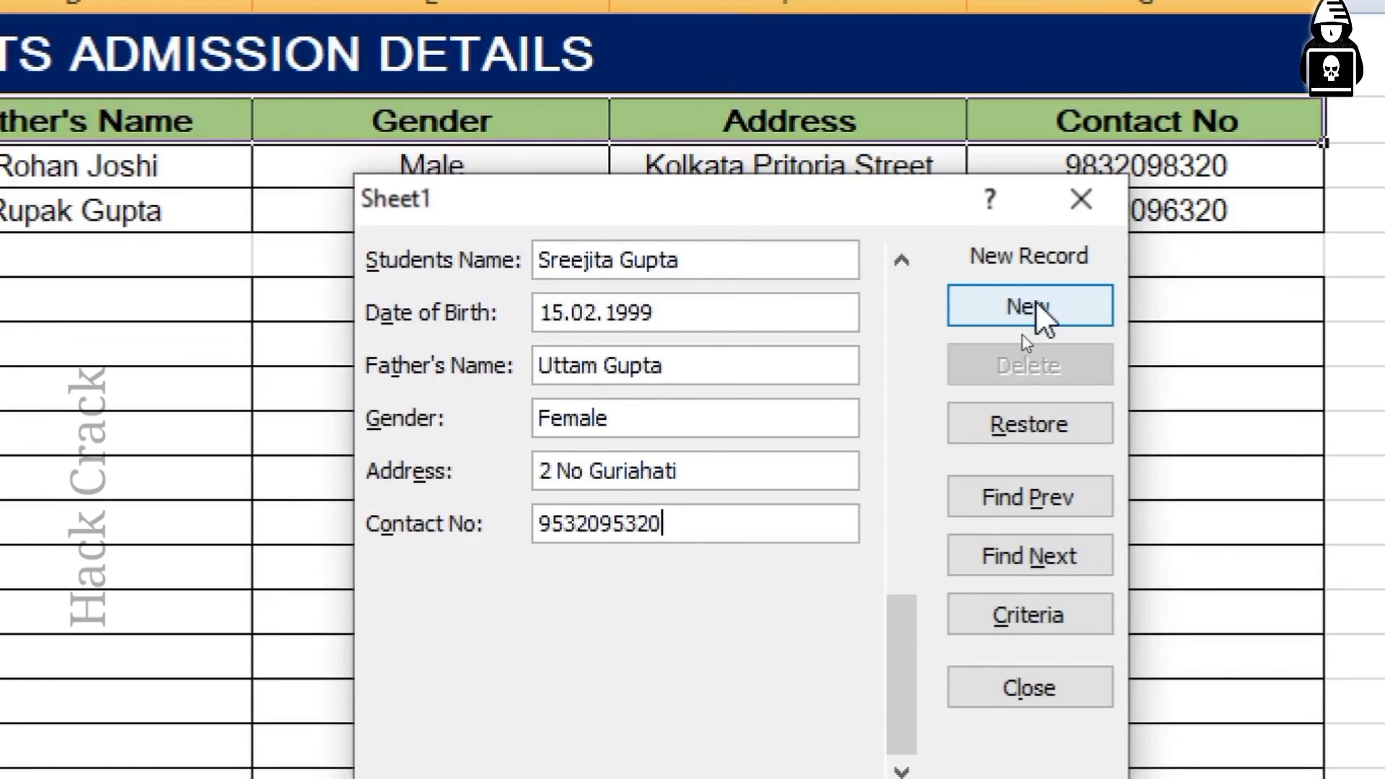
left_click(1036, 304)
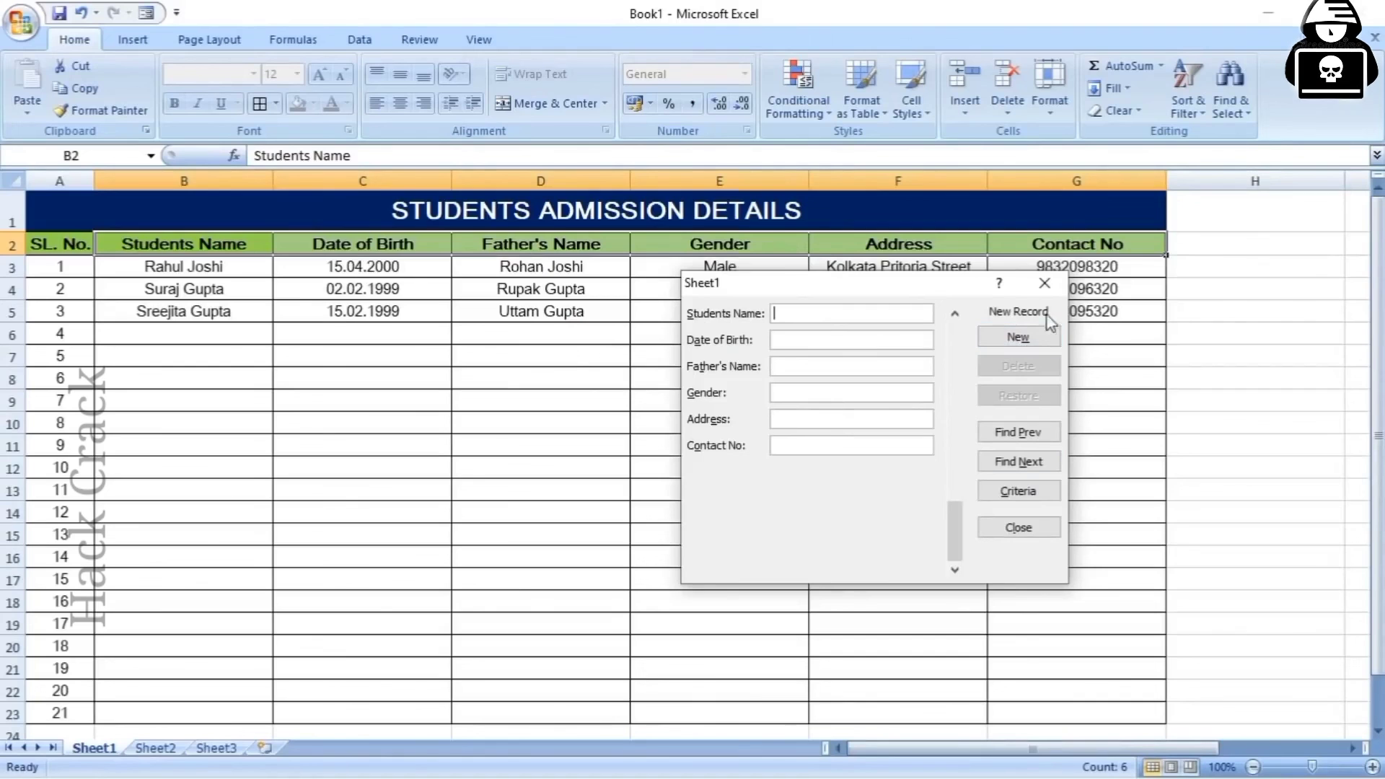
Close the Sheet1 data form.
left_click(1043, 283)
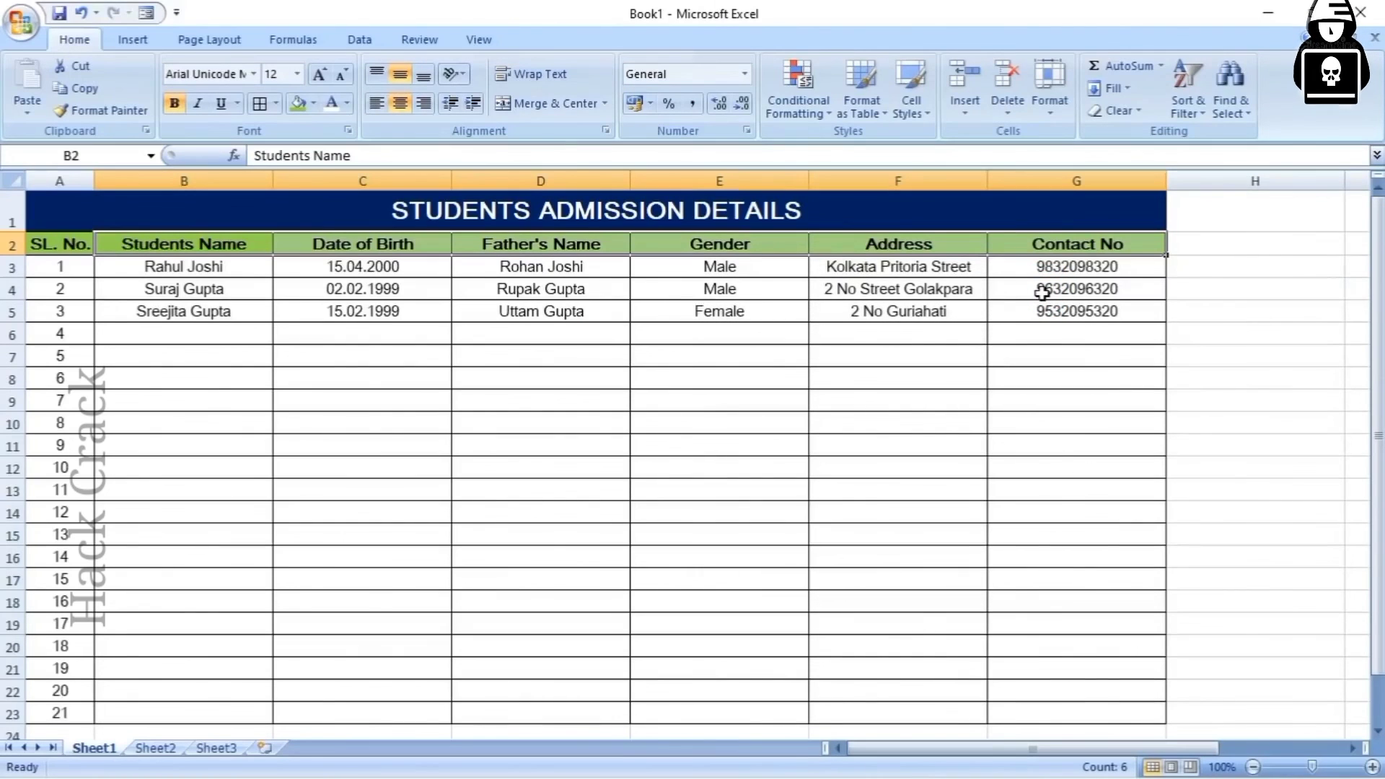